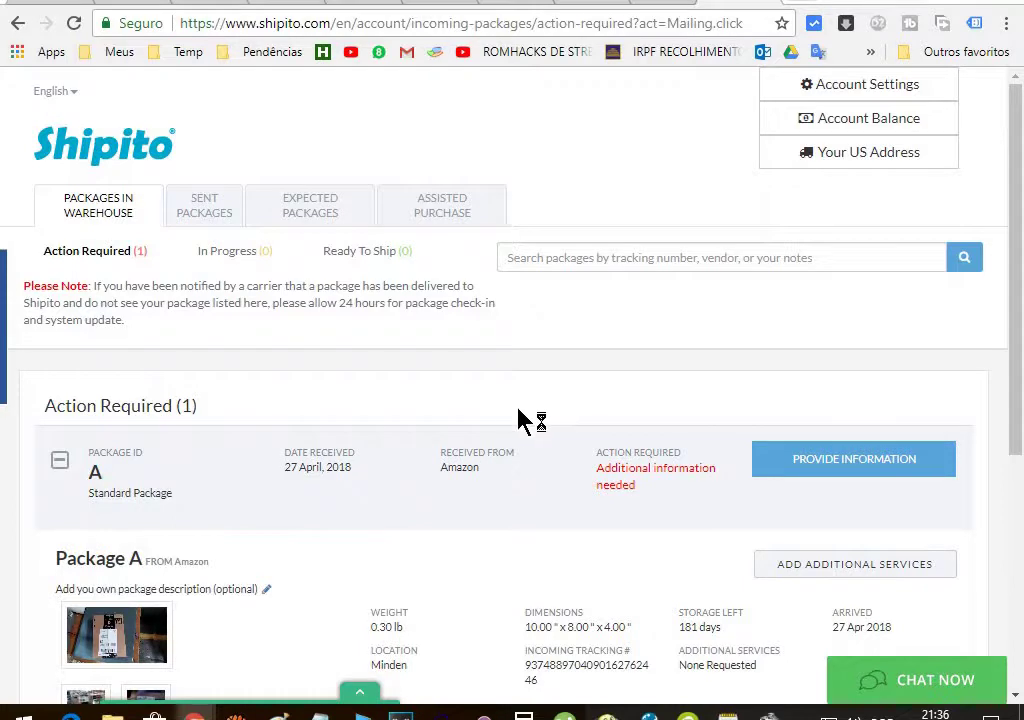
Scroll down the Action Required list to show Package A's weight, dimensions and tracking details
scroll(500, 405, down, 2)
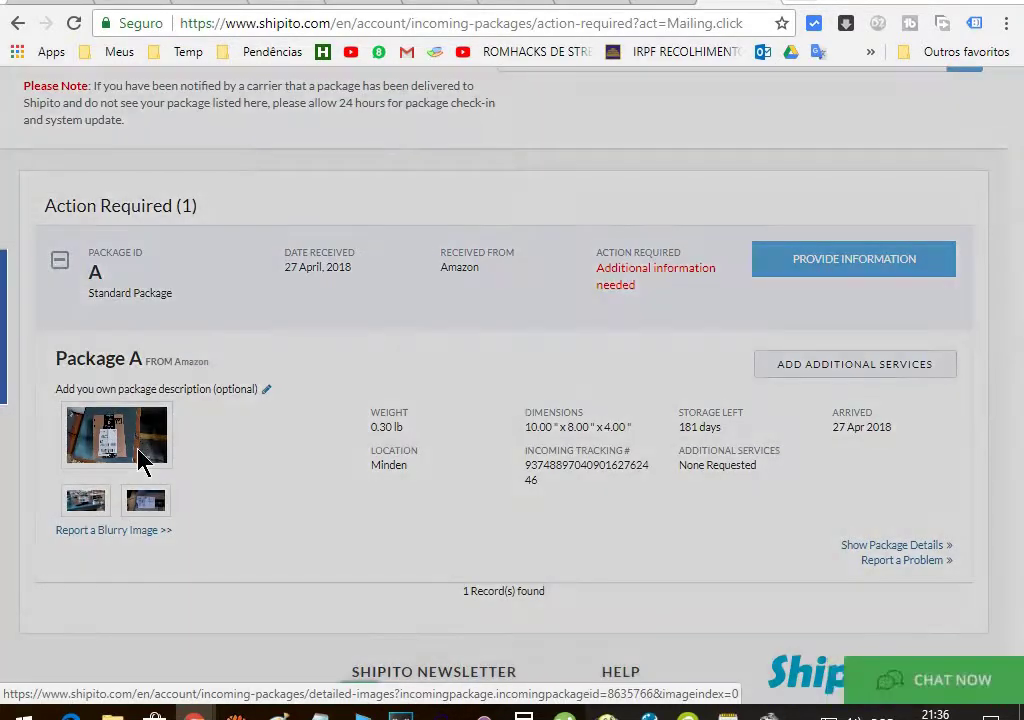
click(140, 450)
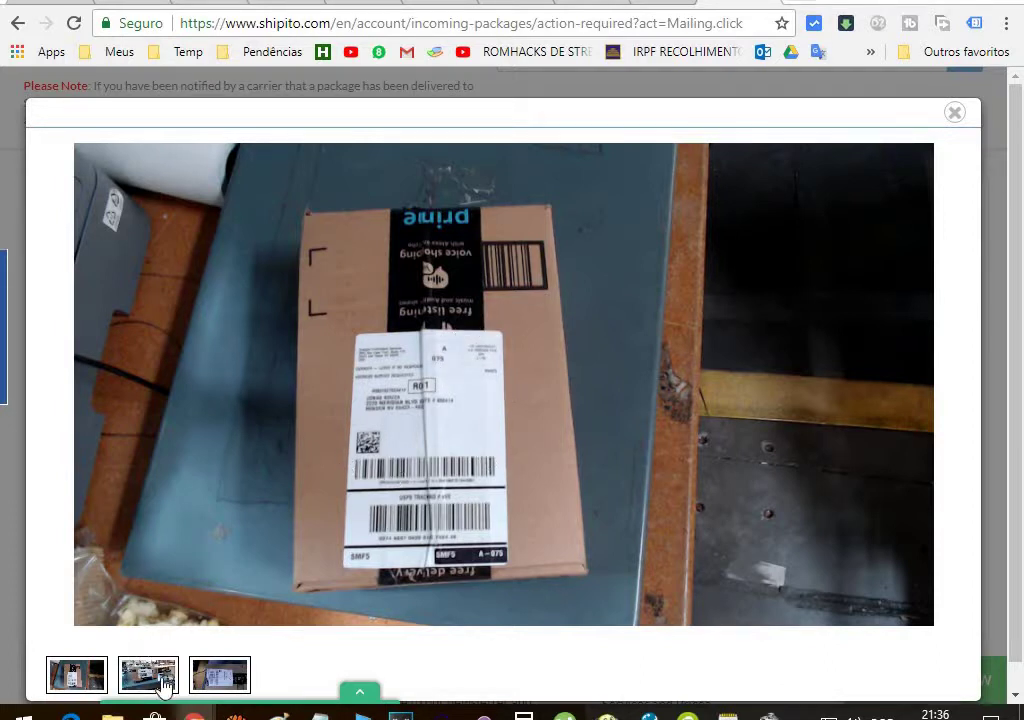
click(219, 676)
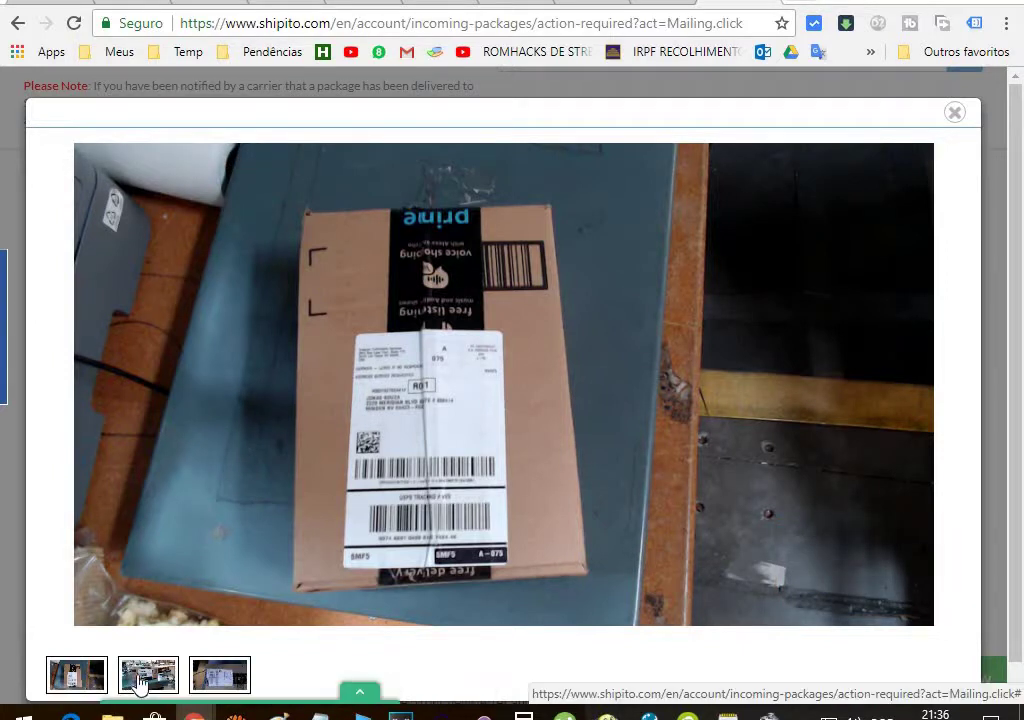
click(75, 676)
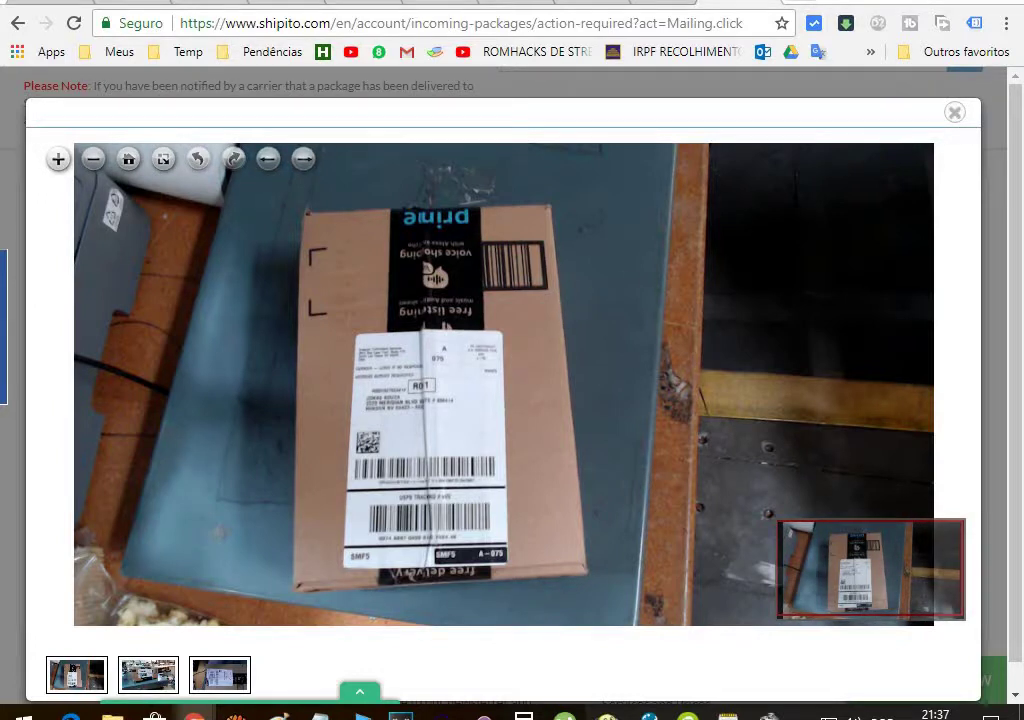
click(955, 113)
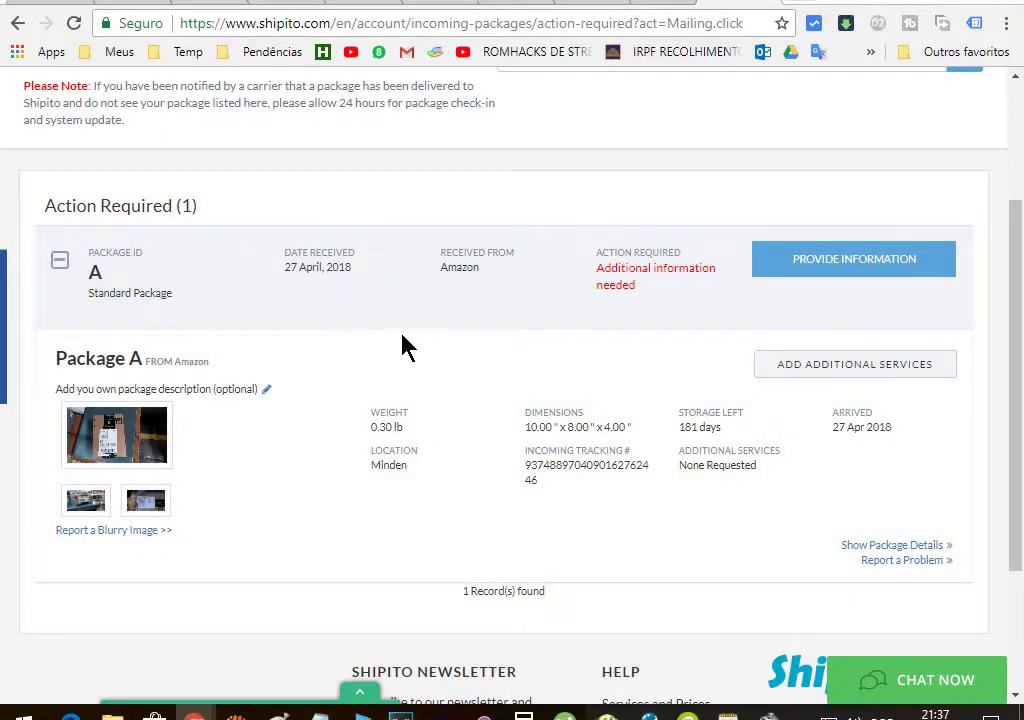
scroll(402, 347, down, 2)
scroll(402, 347, up, 1)
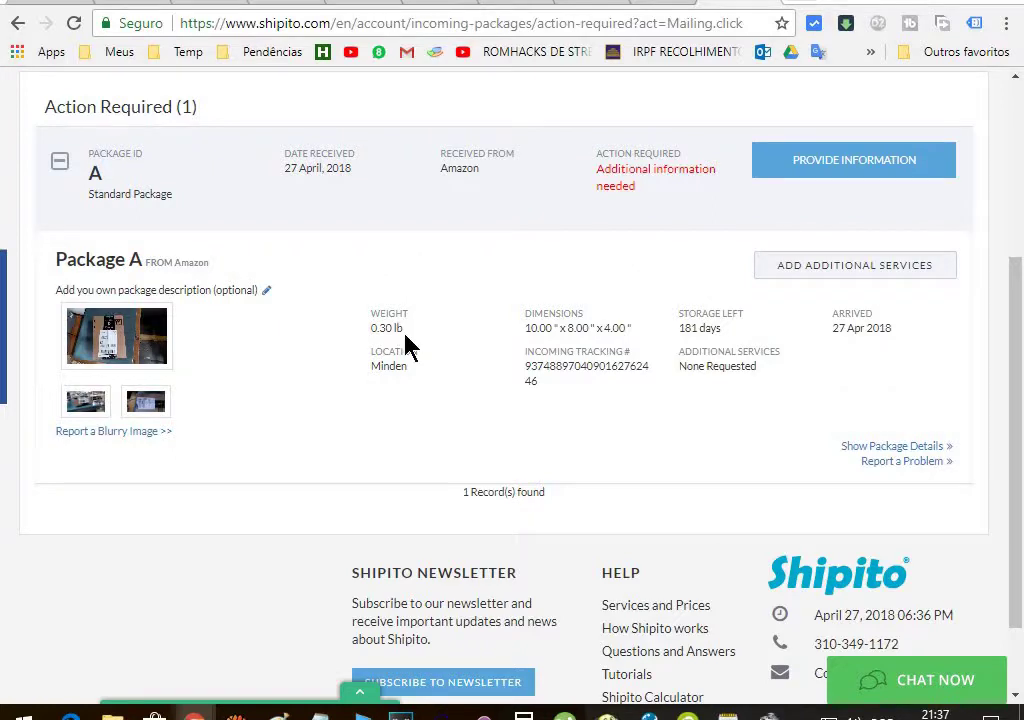
scroll(407, 347, up, 3)
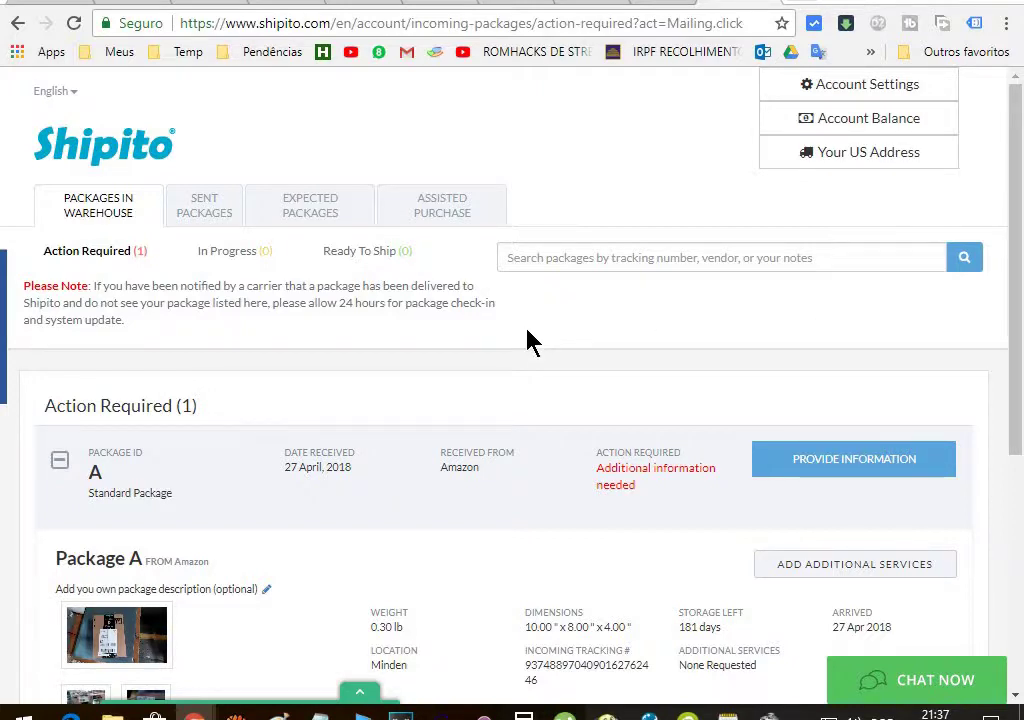
scroll(526, 340, down, 5)
scroll(526, 343, up, 5)
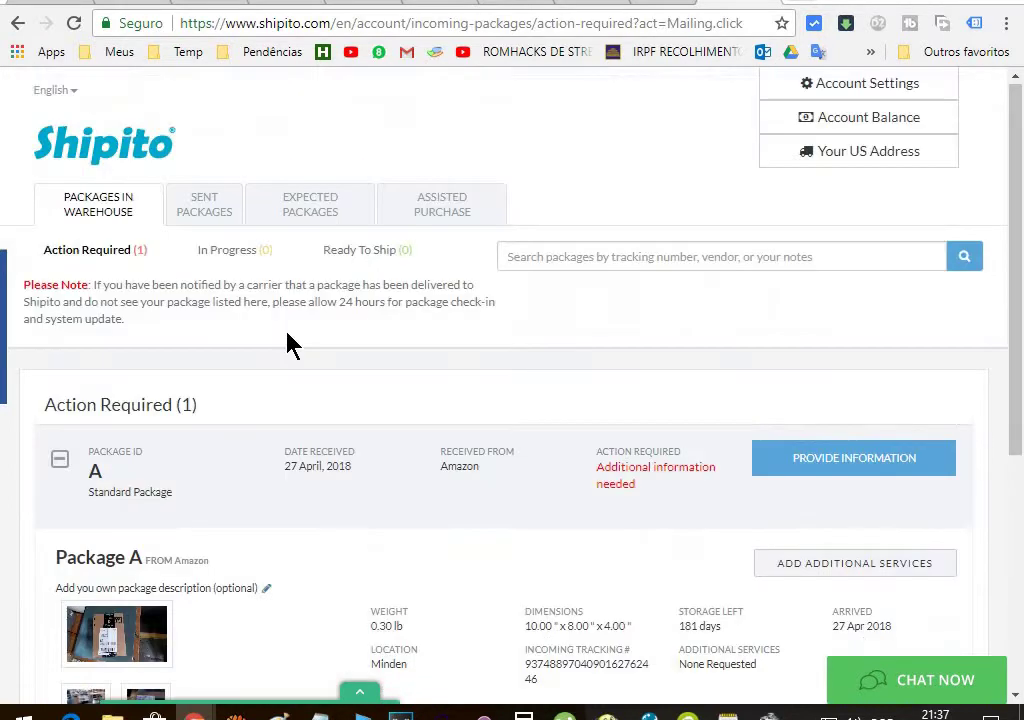
click(96, 262)
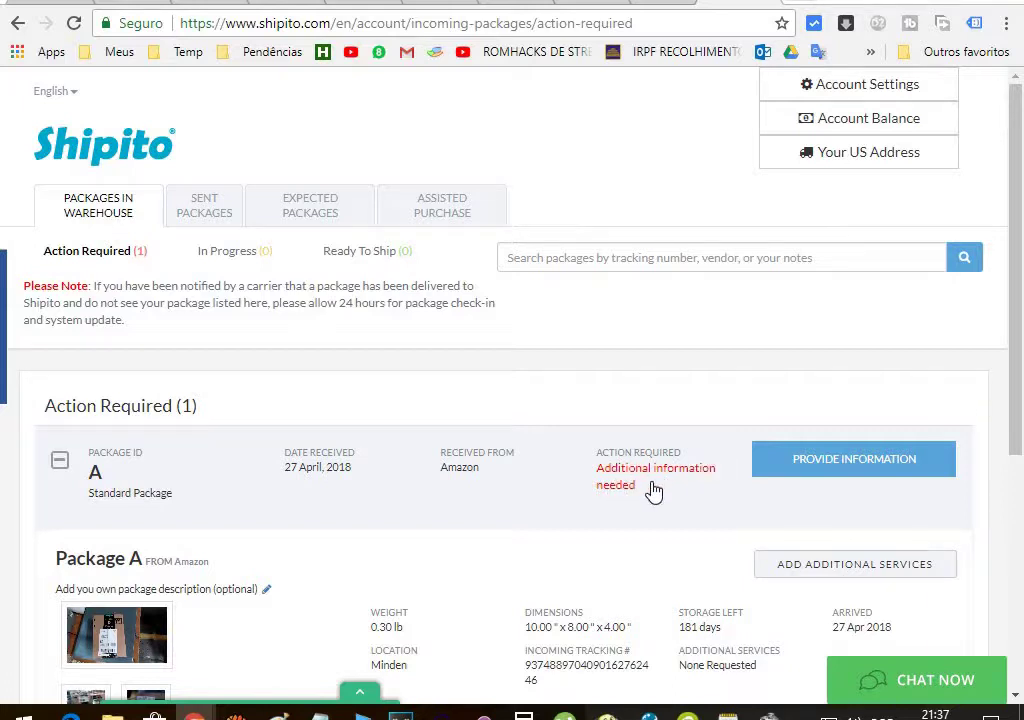
scroll(548, 475, down, 2)
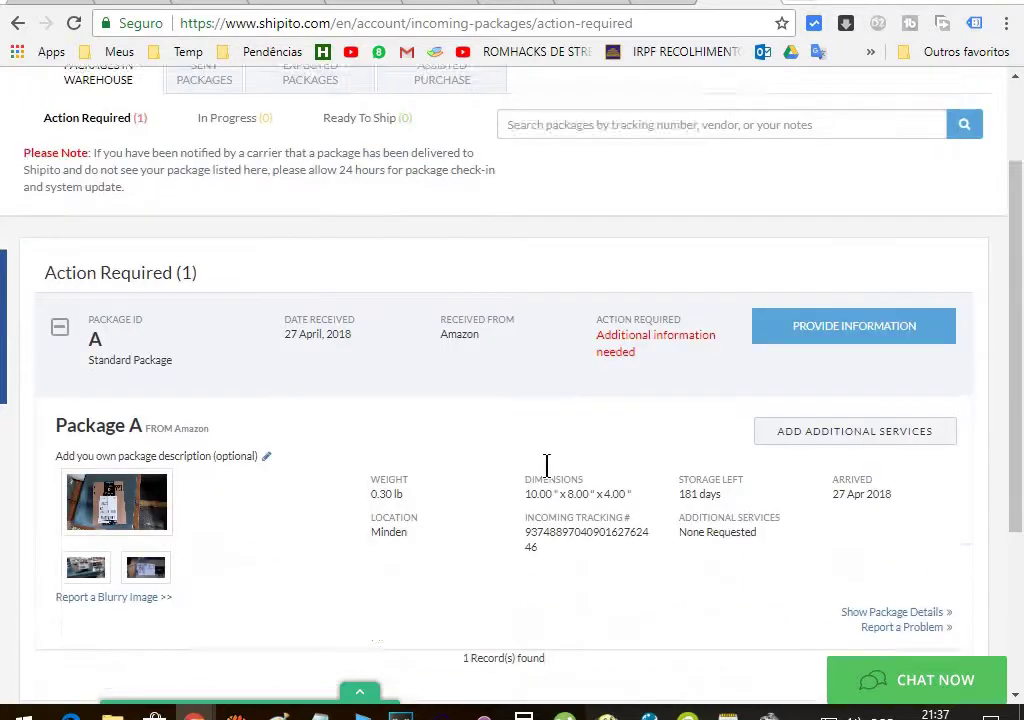
scroll(546, 465, down, 1)
scroll(546, 466, up, 3)
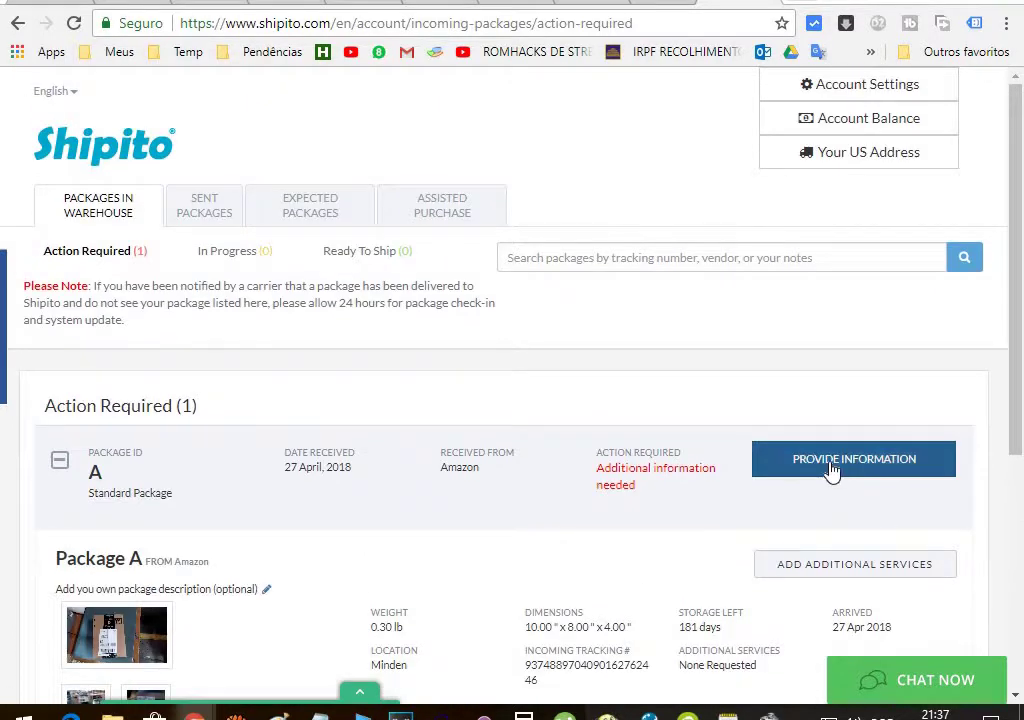
Open Package A's customs declaration form and check the Gift and Merchandise help notes
click(830, 468)
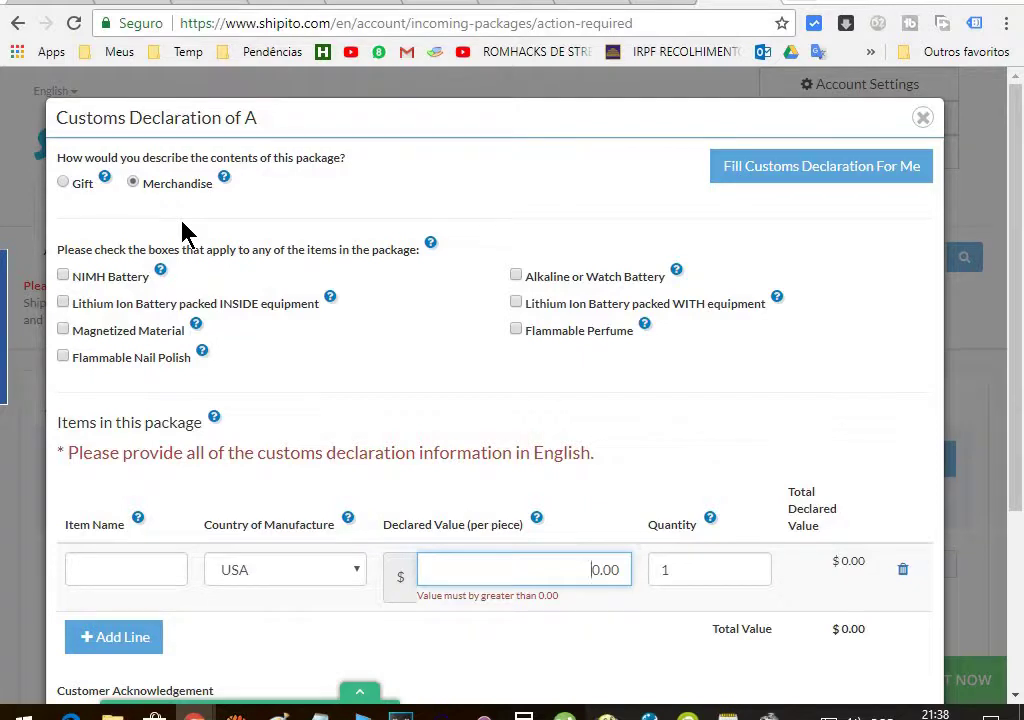
mouse_move(105, 180)
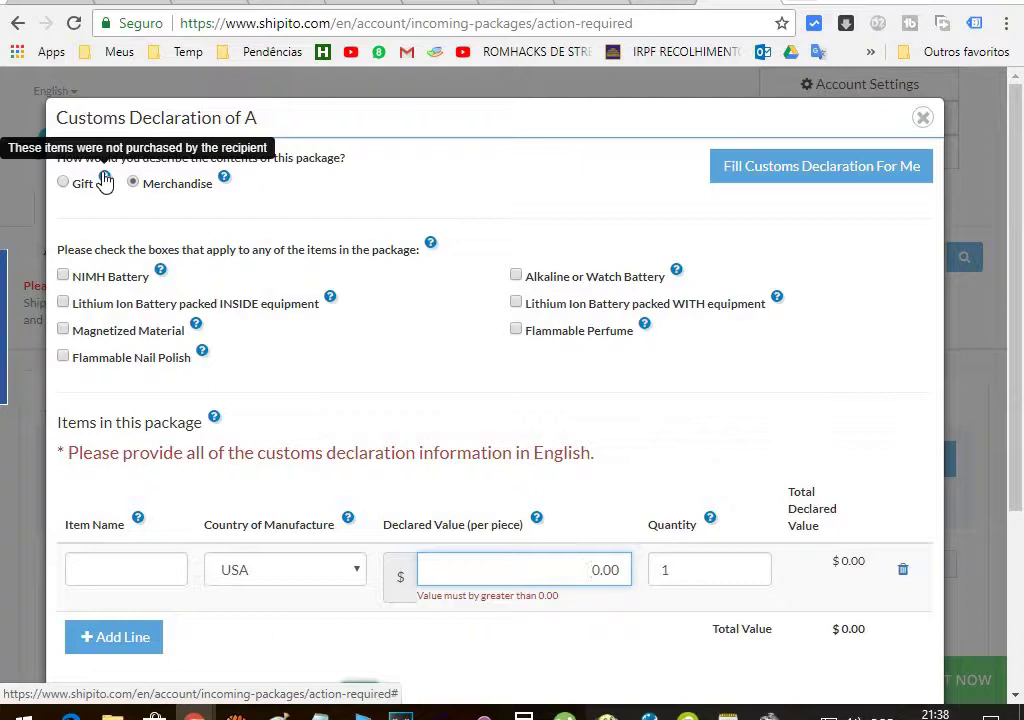
mouse_move(224, 182)
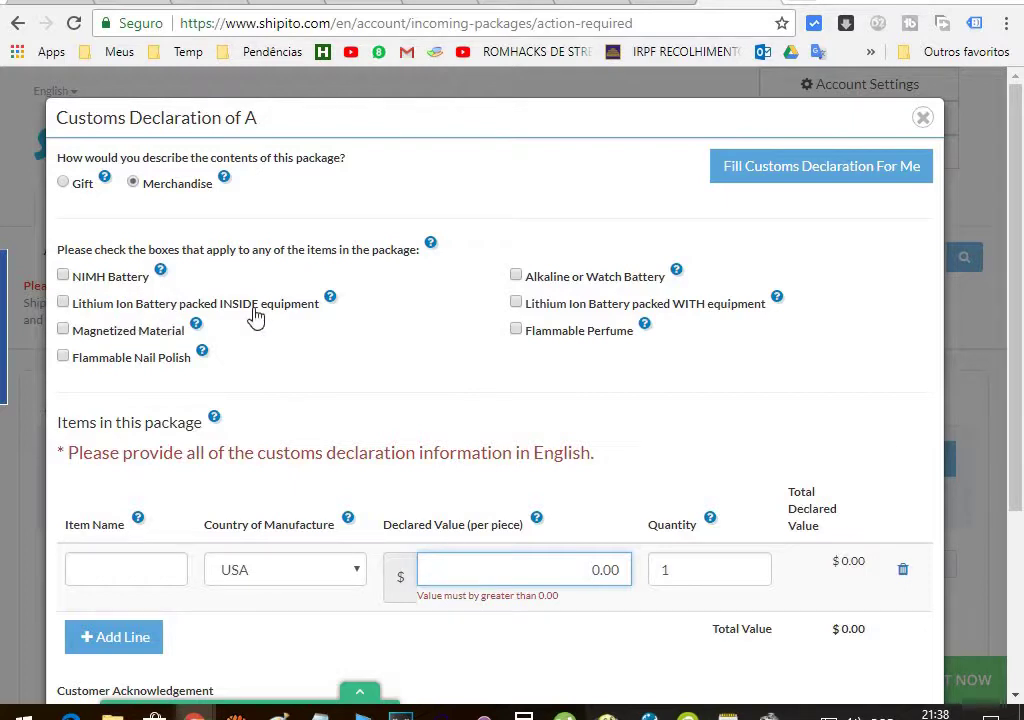
mouse_move(161, 277)
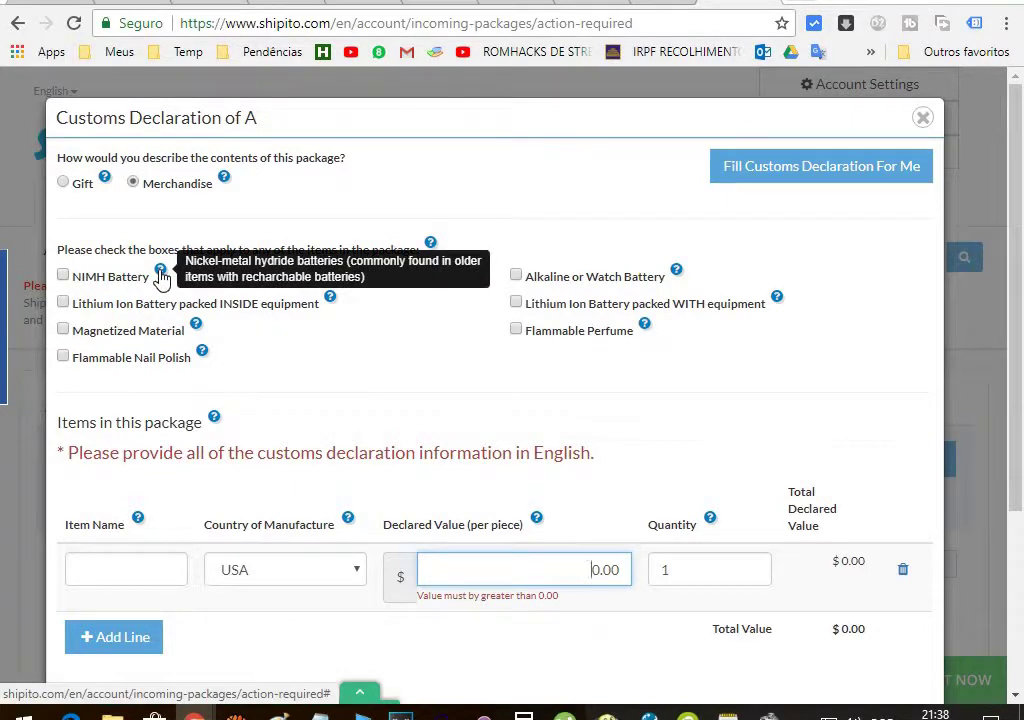
mouse_move(333, 307)
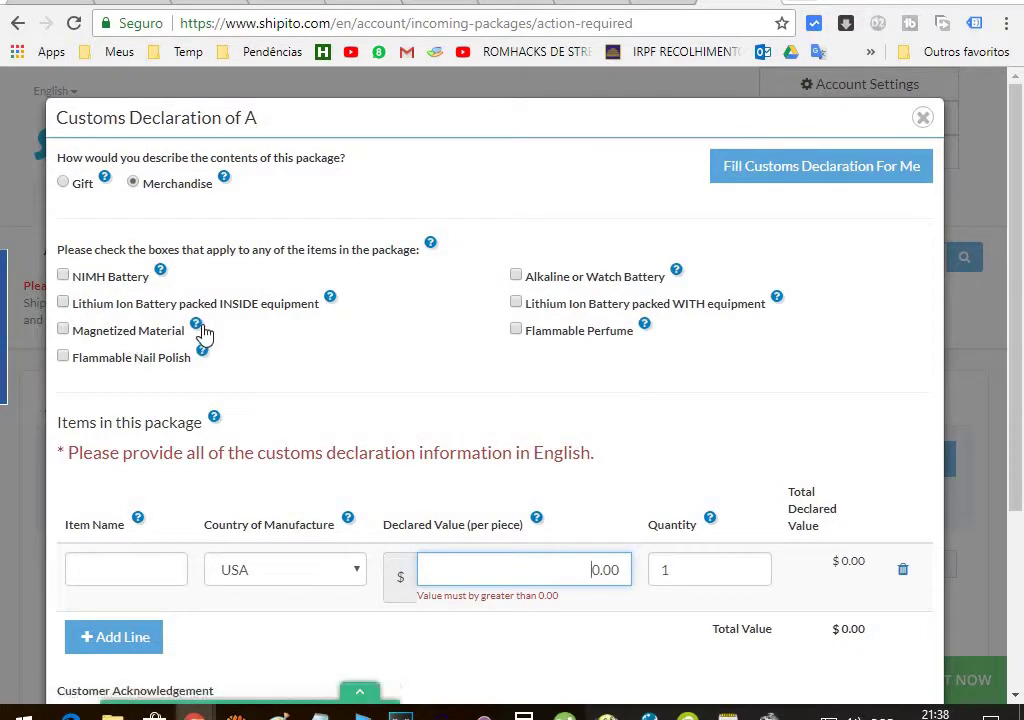
mouse_move(199, 328)
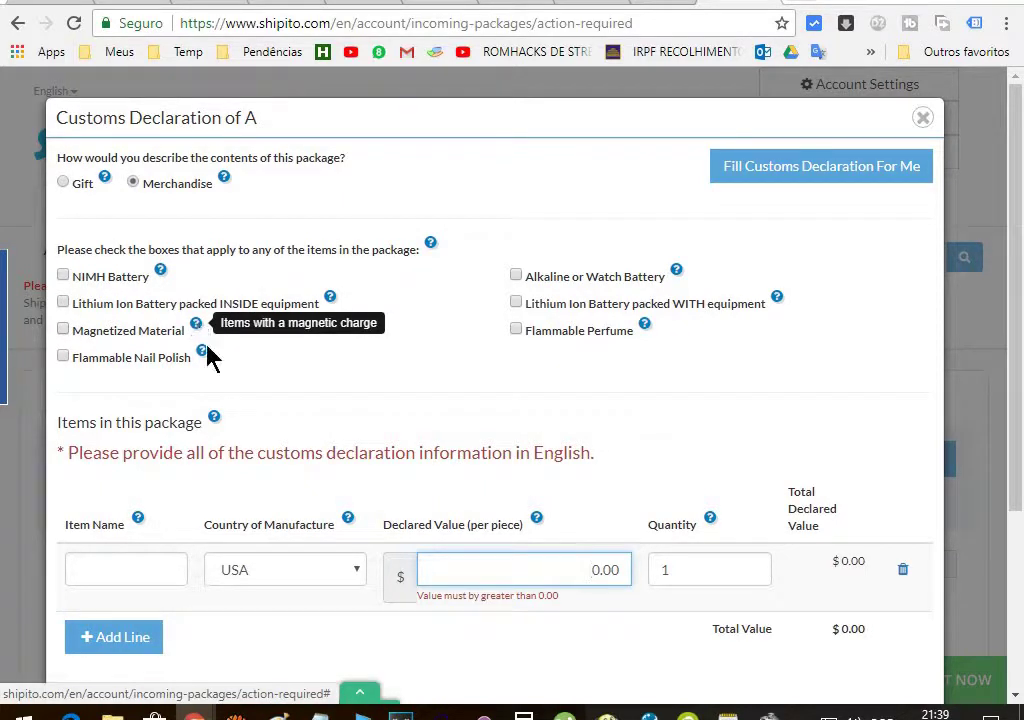
mouse_move(201, 354)
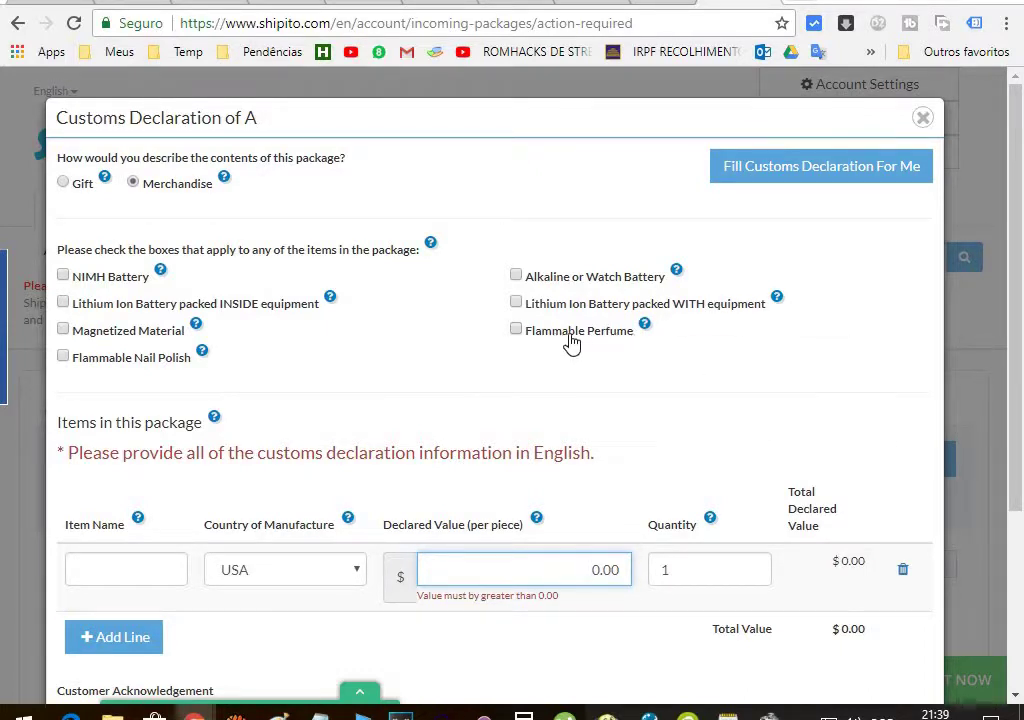
mouse_move(644, 334)
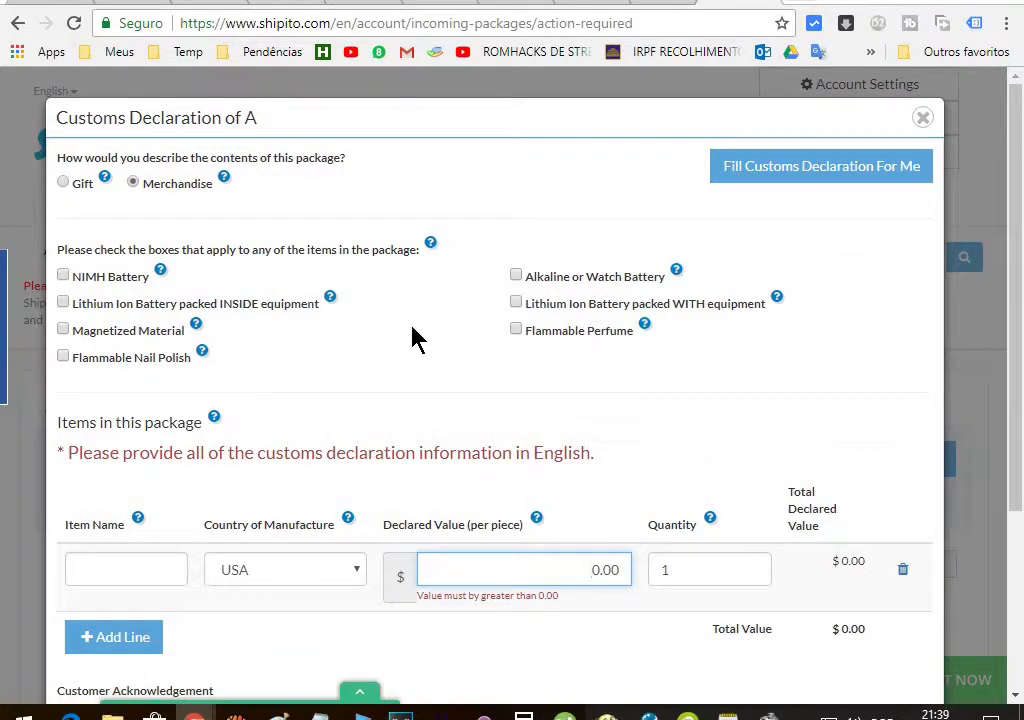
mouse_move(431, 252)
scroll(445, 380, down, 1)
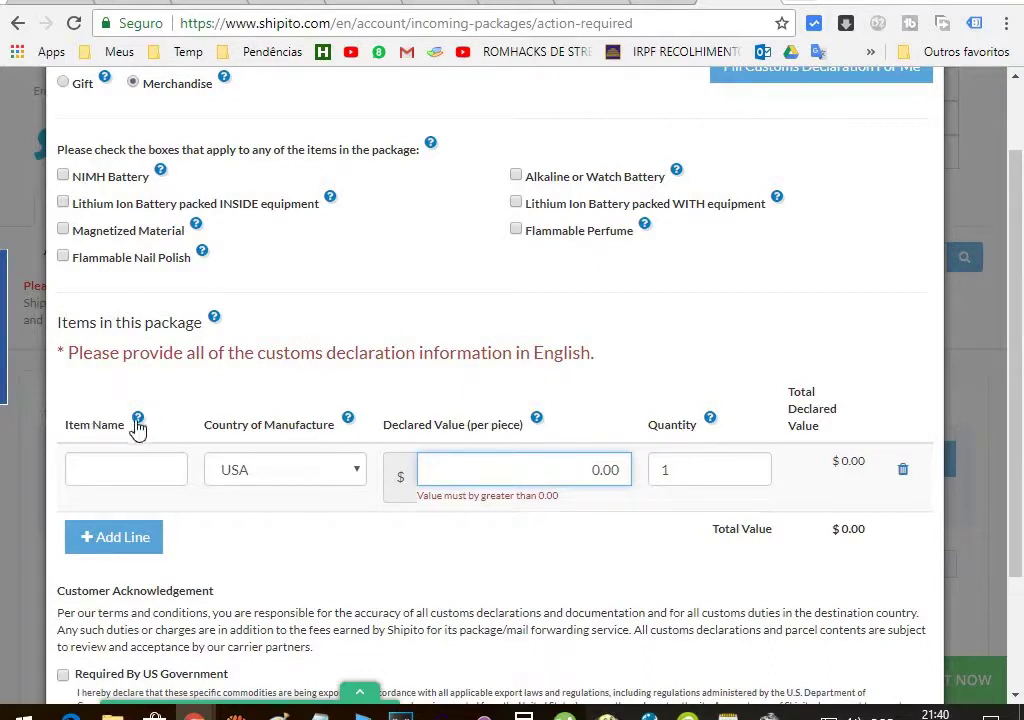
Open Amazon Your Orders in a new tab and select the aitesco USB microphone's full title
mouse_move(139, 428)
key(ctrl+t)
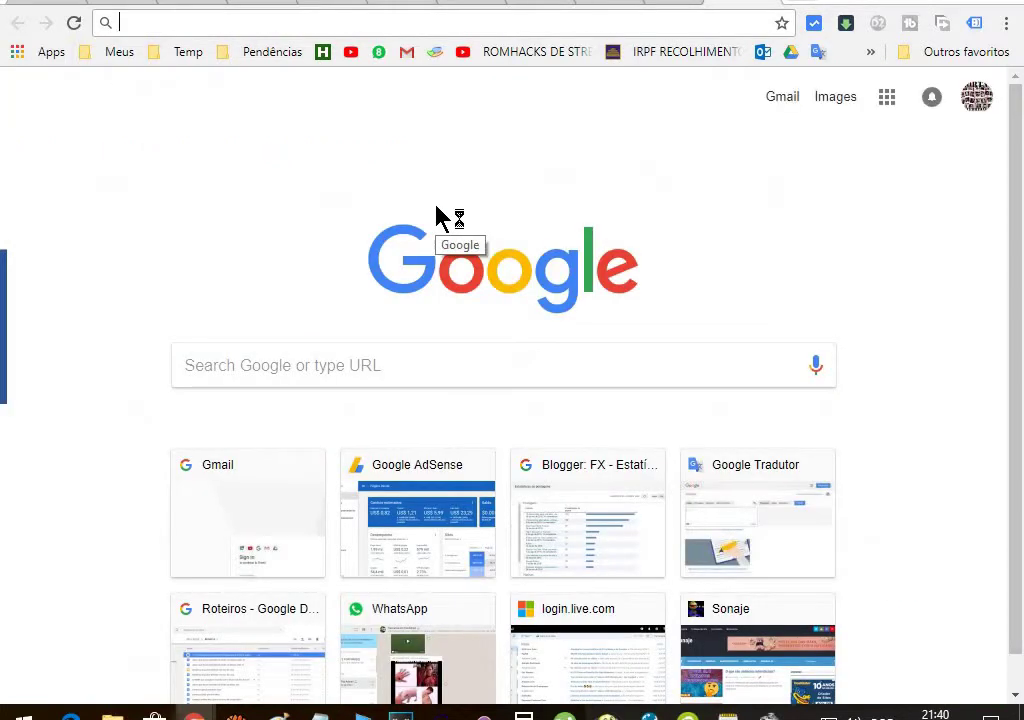
text(ama)
key(Return)
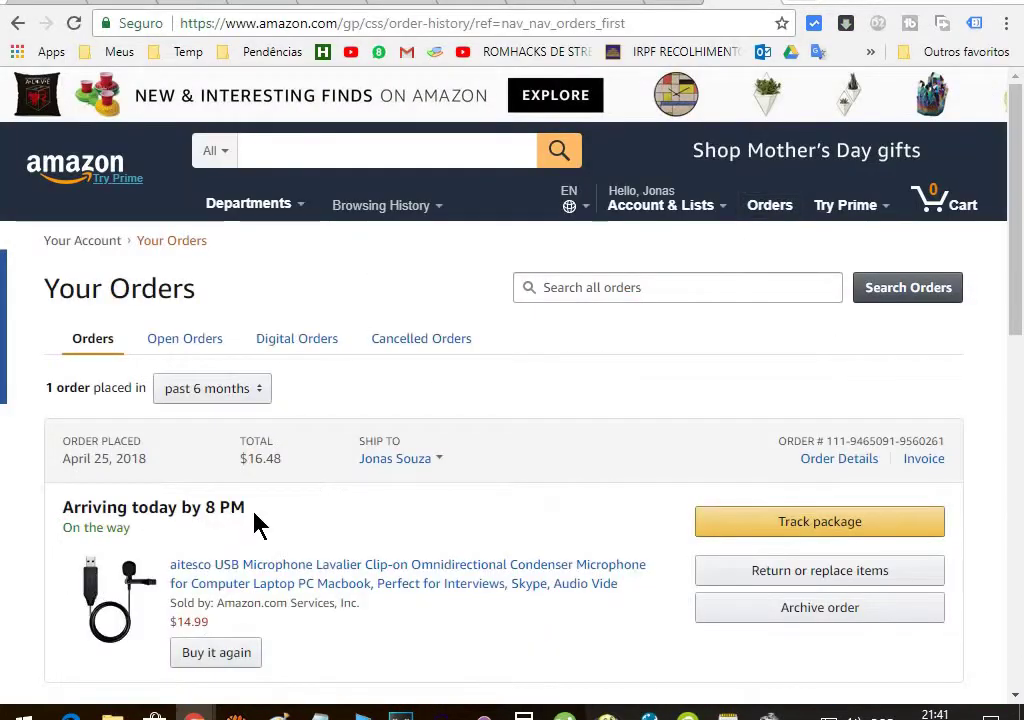
scroll(250, 400, down, 2)
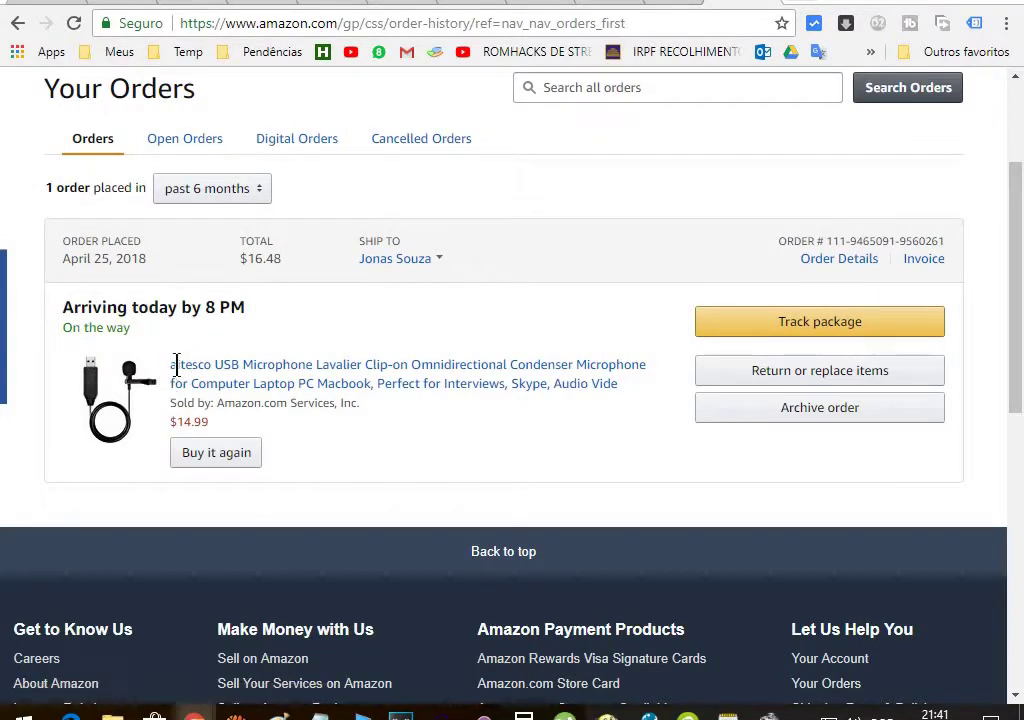
drag(172, 364, 681, 400)
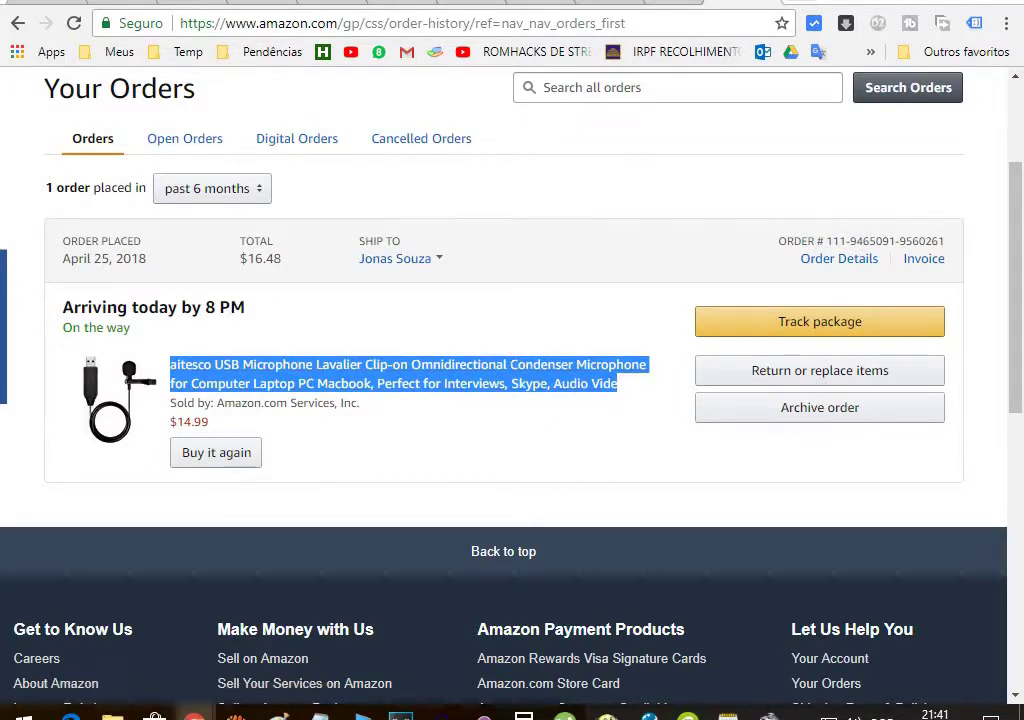
click(531, 2)
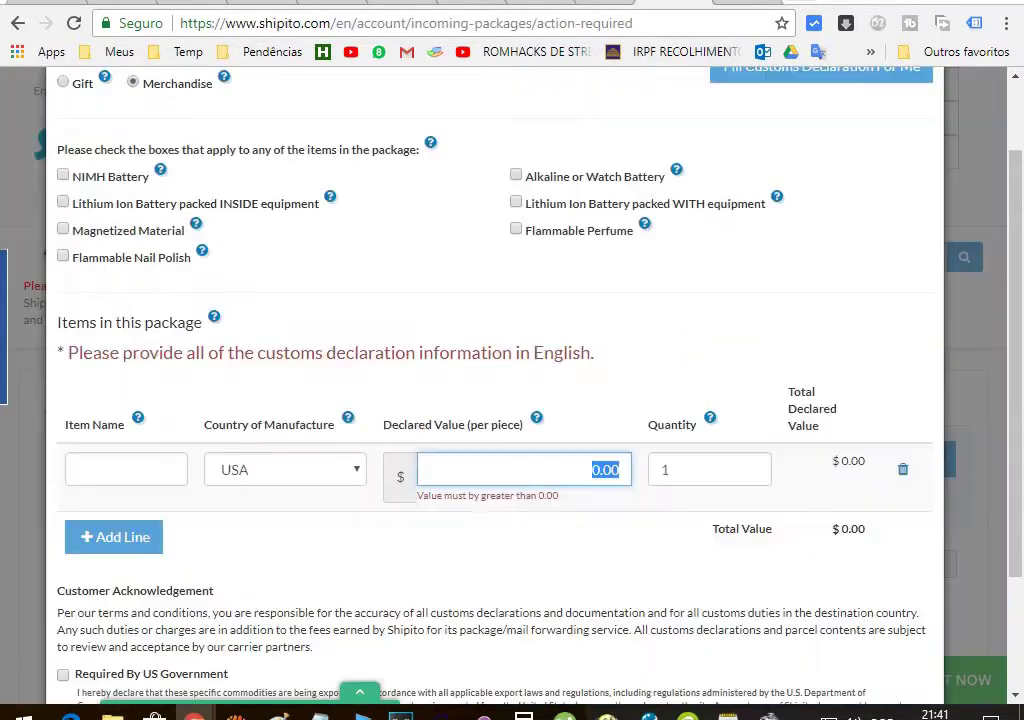
Paste the microphone's title as the Item Name and recheck its price on Amazon
click(108, 472)
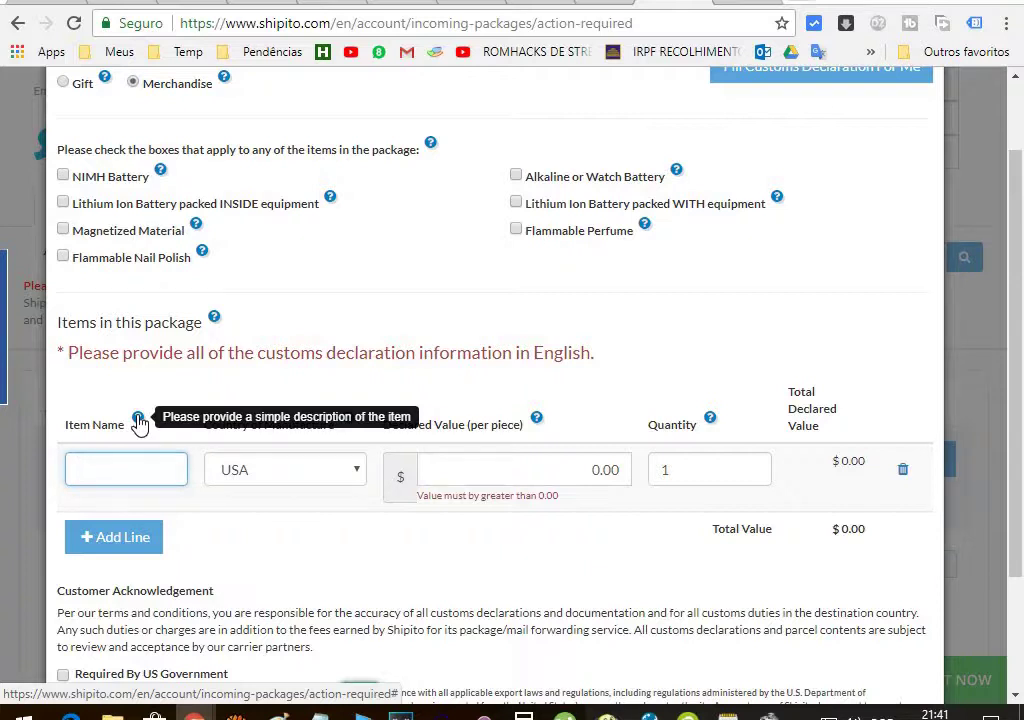
text(Computer Laptop PC)
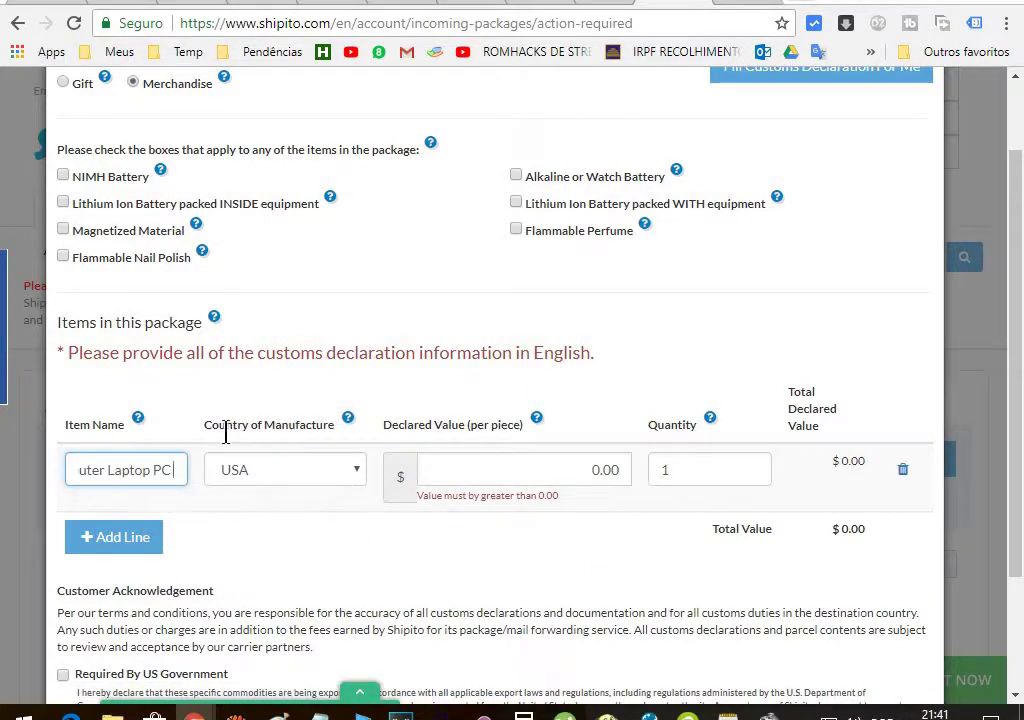
mouse_move(347, 418)
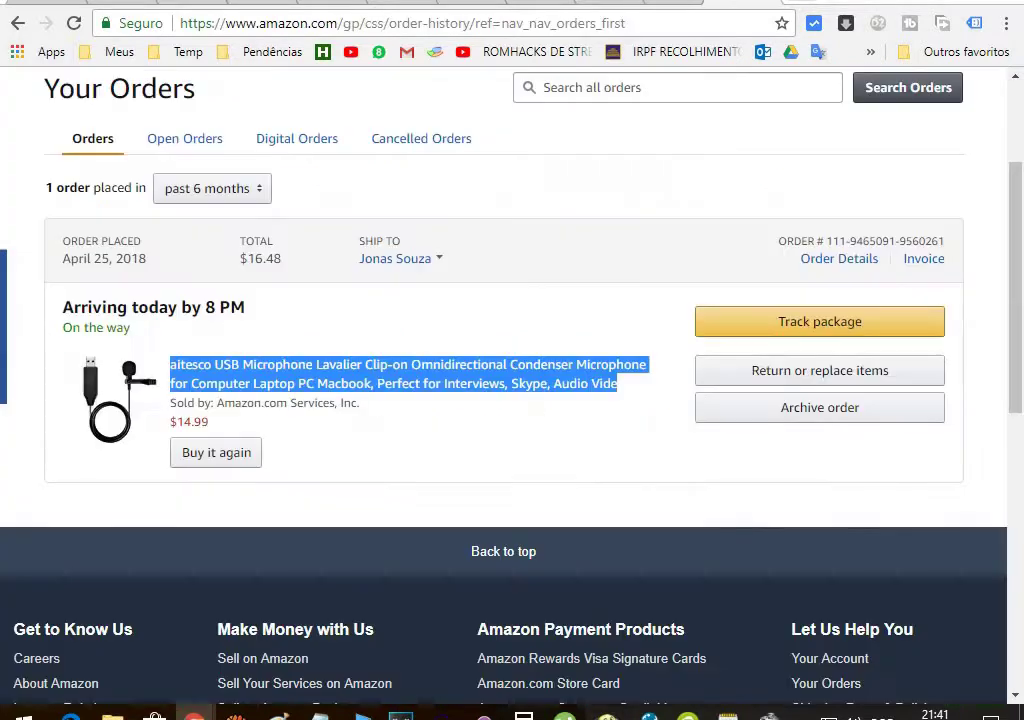
click(595, 2)
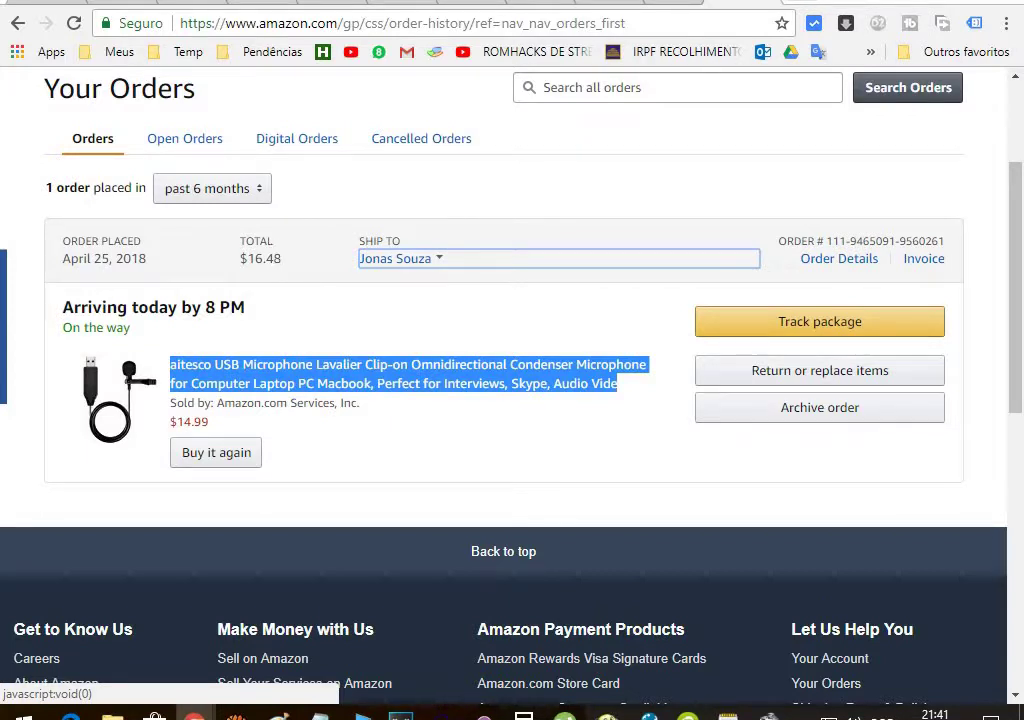
click(745, 2)
Declare 16.48 per piece and tick the US Government export acknowledgement
click(548, 456)
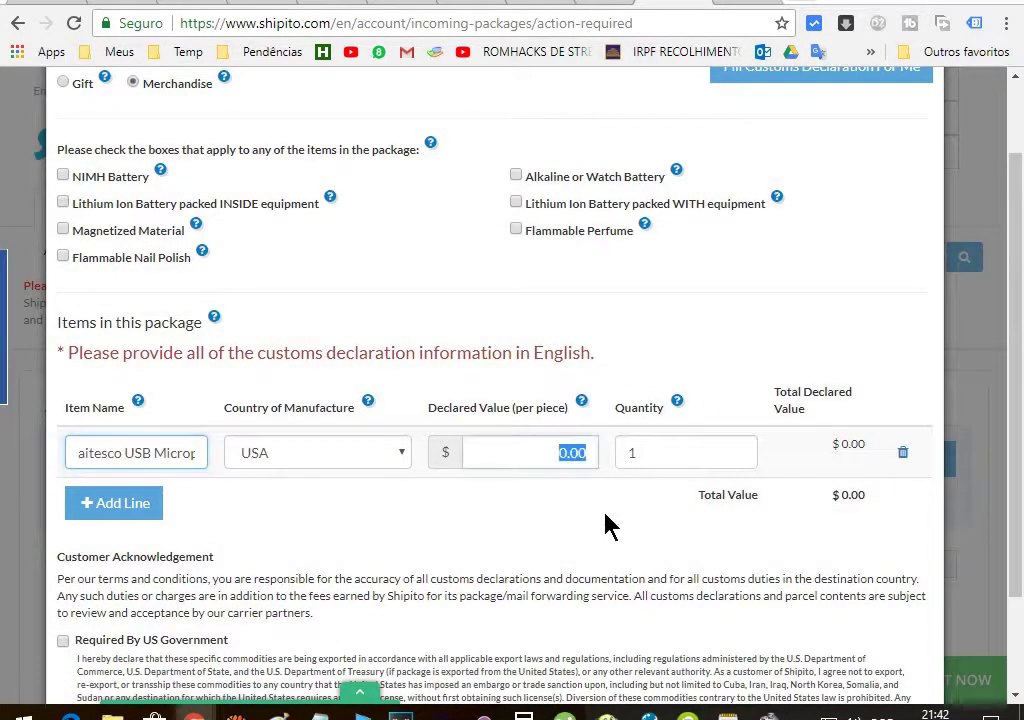
text(16.48)
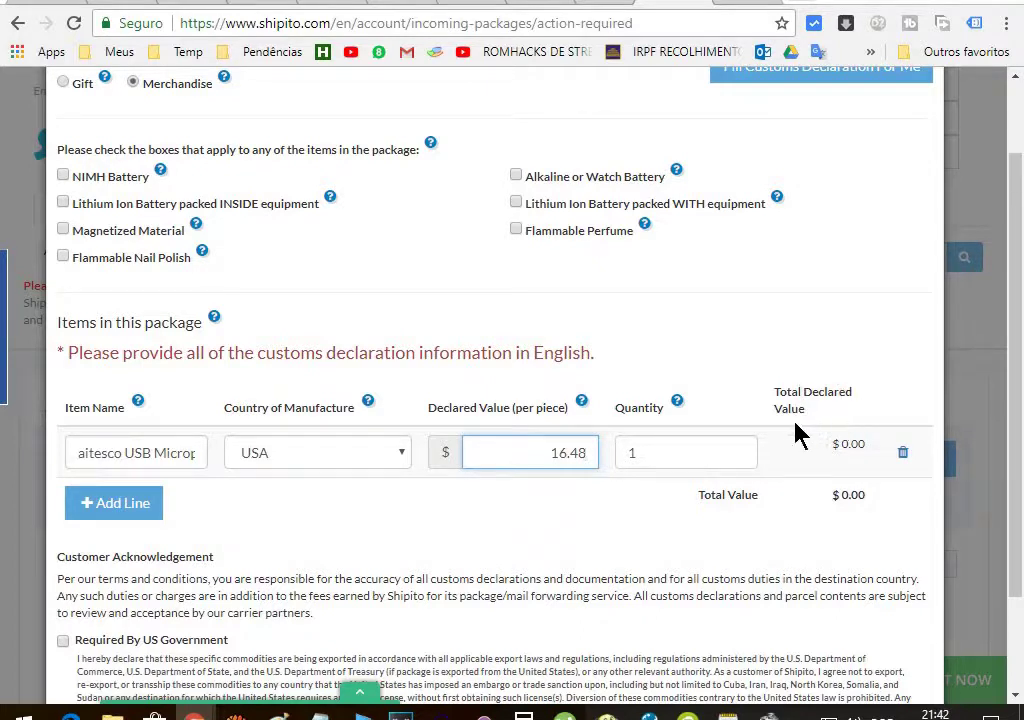
scroll(709, 390, down, 3)
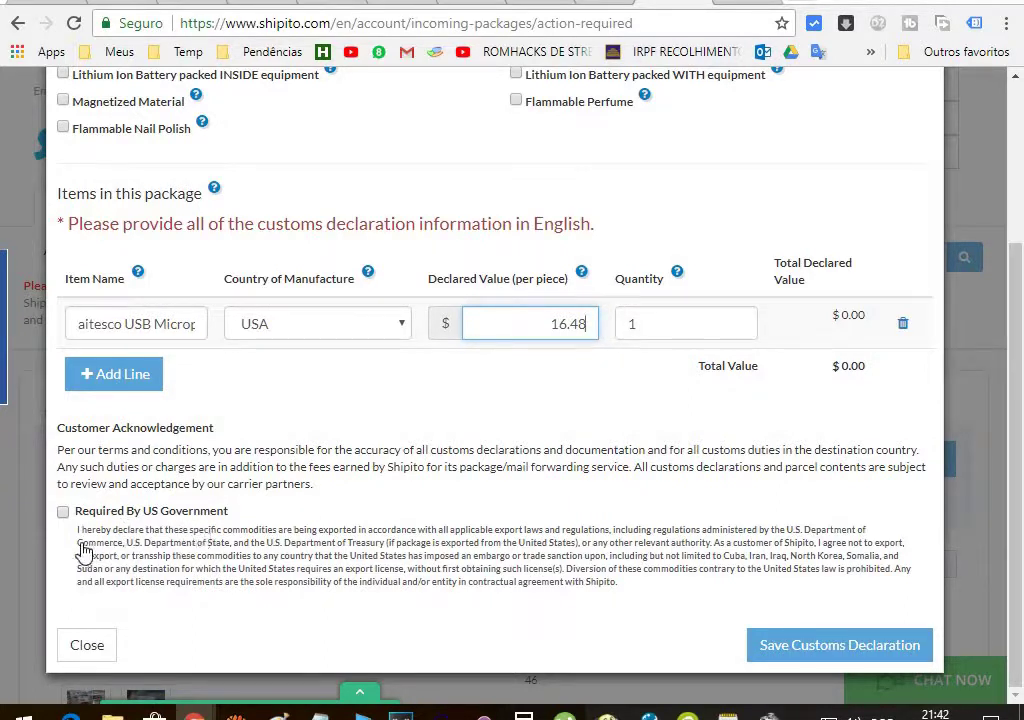
click(63, 511)
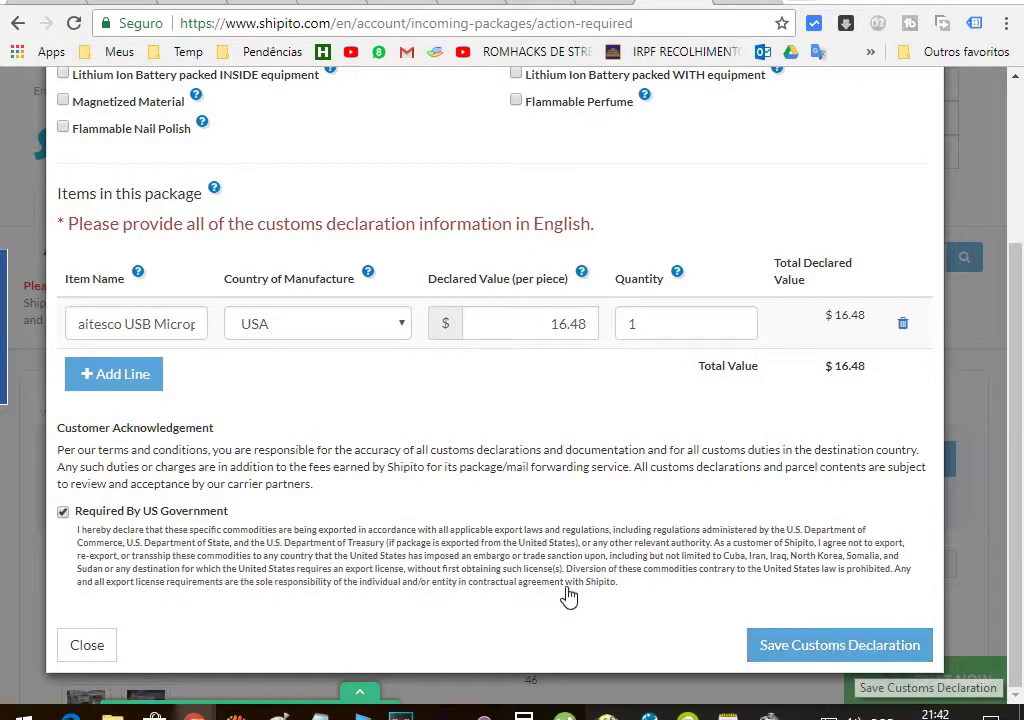
scroll(567, 599, up, 3)
scroll(567, 599, down, 3)
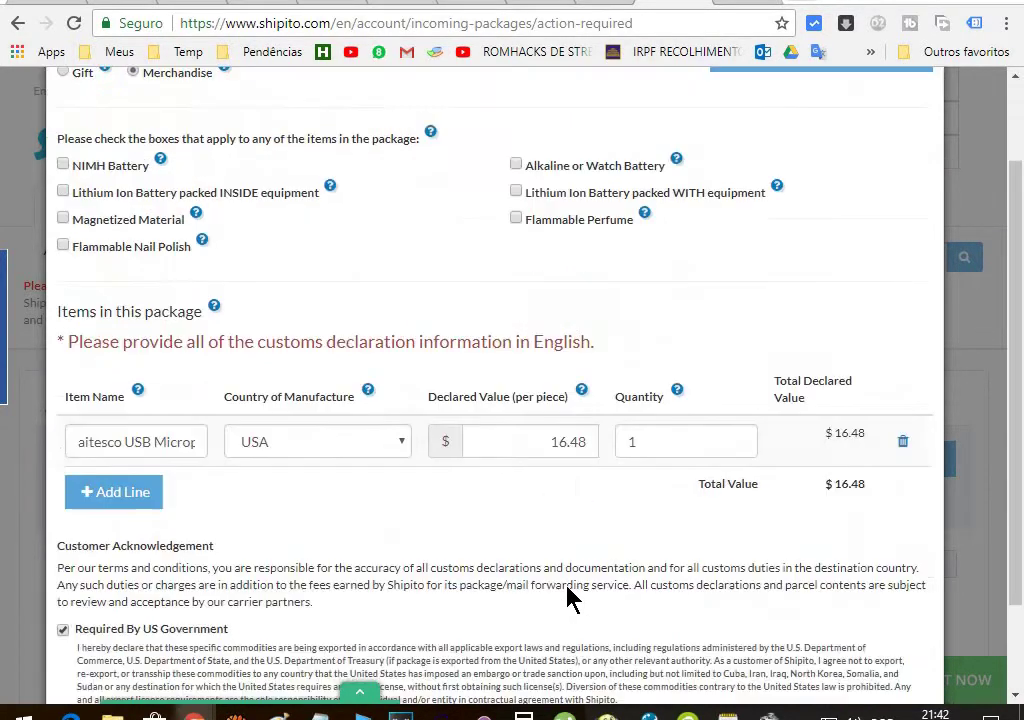
Save the customs declaration, review Package A under Ready To Ship, and start its mailout
click(849, 649)
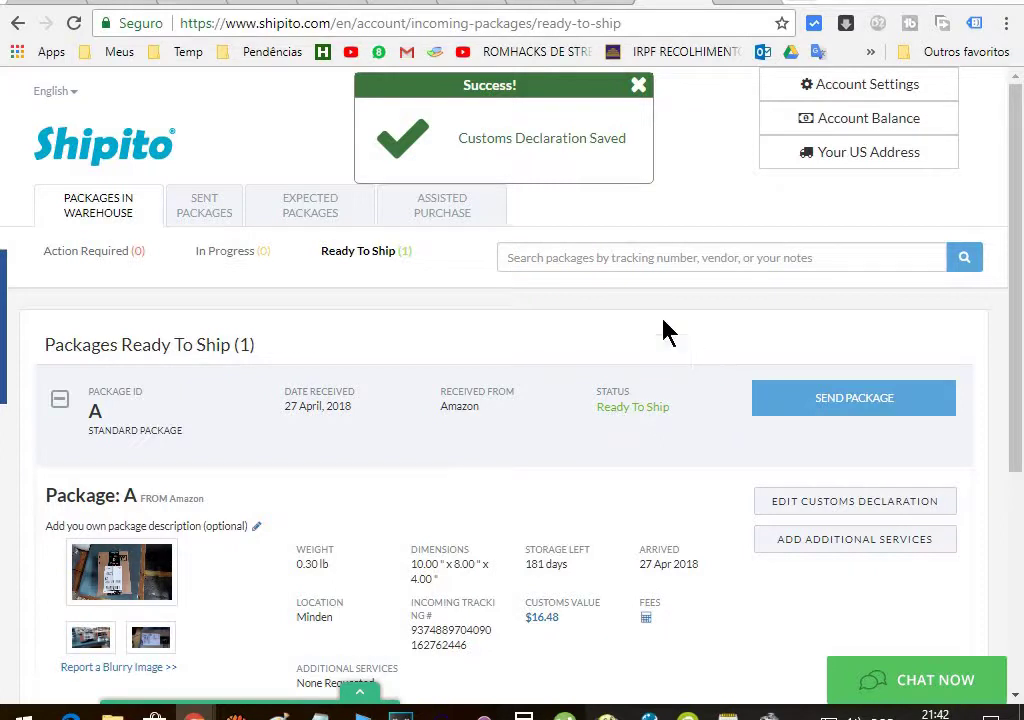
scroll(498, 389, down, 1)
scroll(503, 390, down, 1)
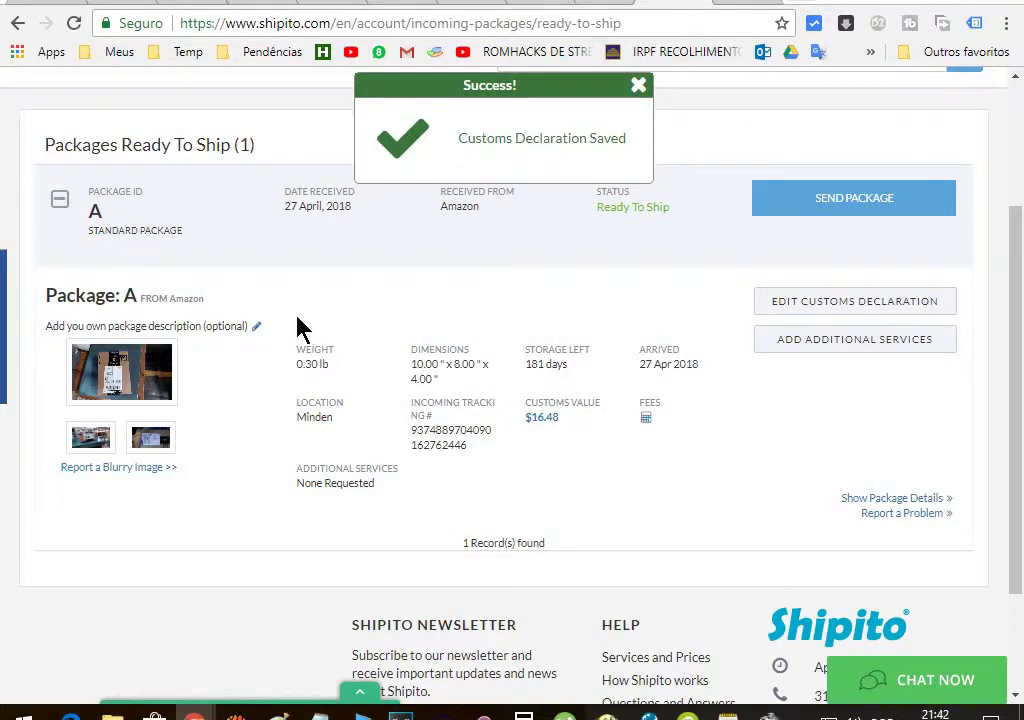
scroll(398, 304, up, 2)
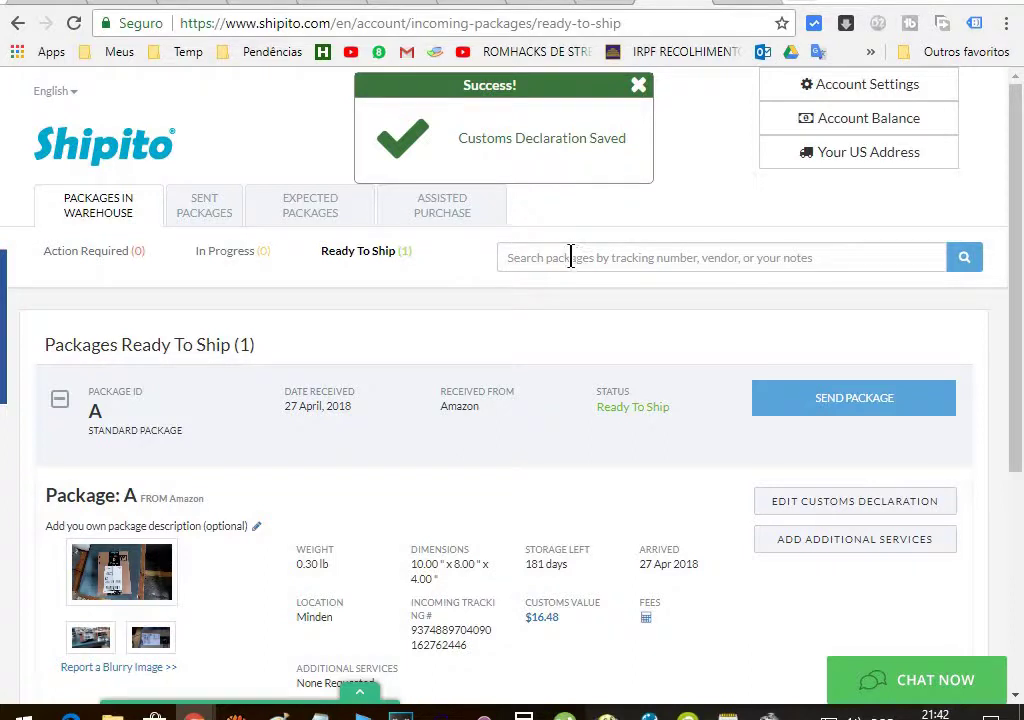
scroll(418, 377, down, 4)
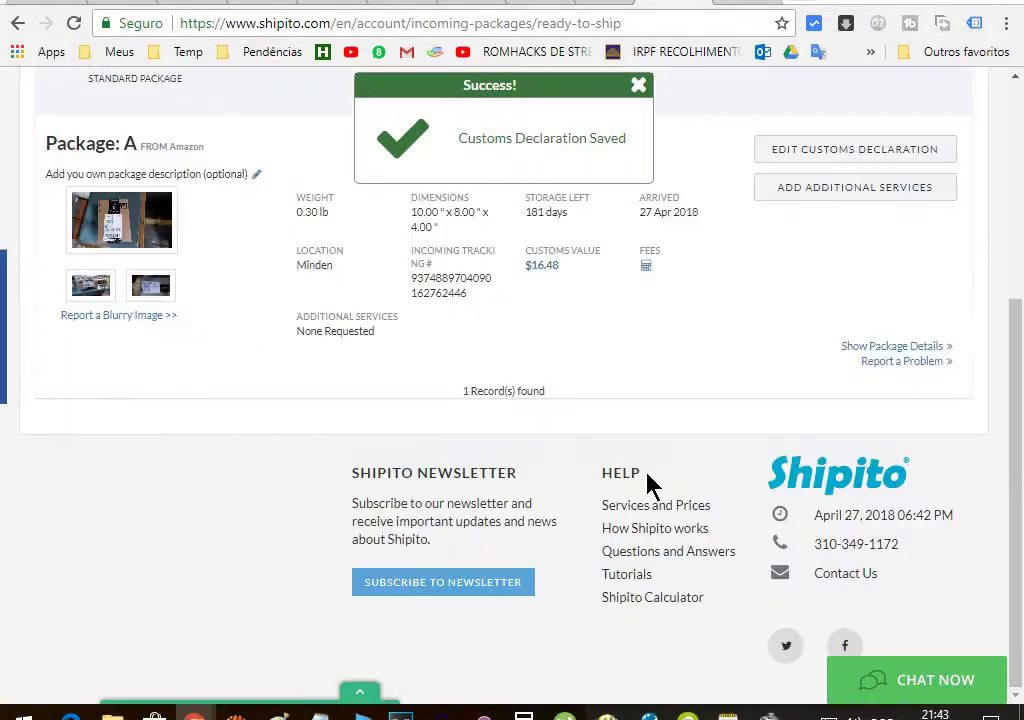
scroll(648, 484, up, 4)
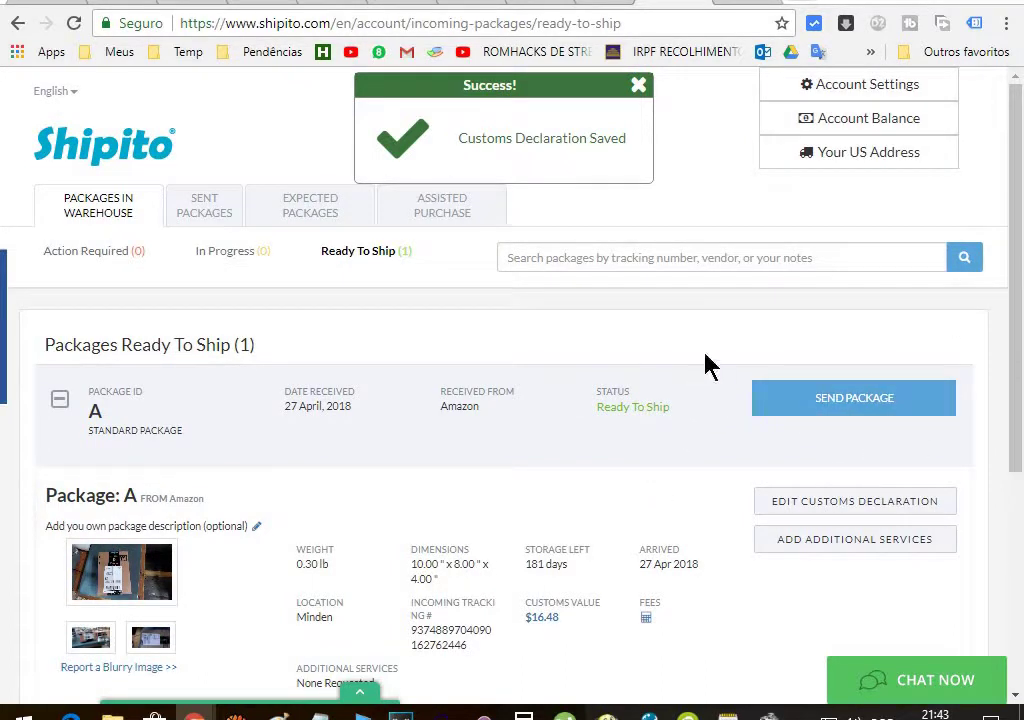
click(857, 410)
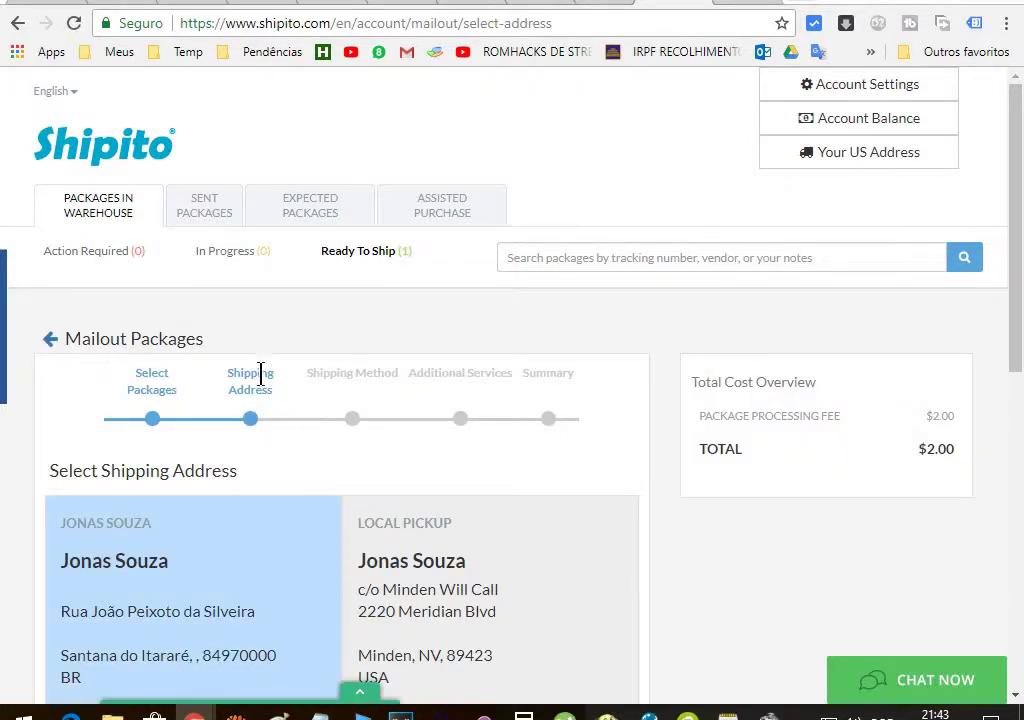
Browse the shipping-address step and open the Add New Address form
scroll(355, 357, down, 4)
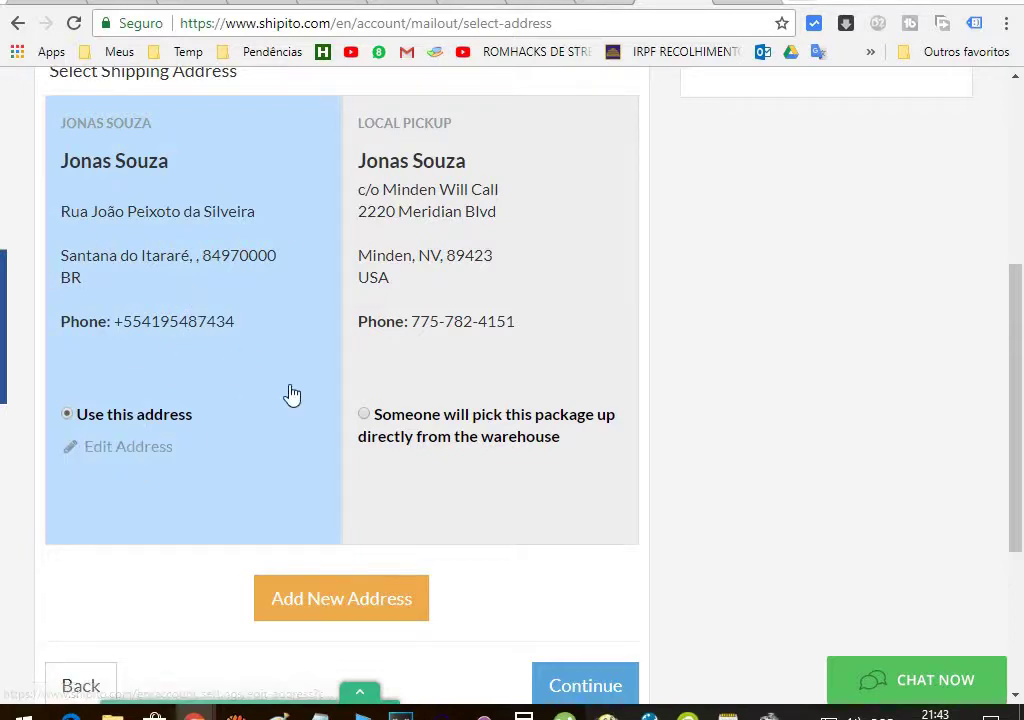
scroll(282, 398, up, 1)
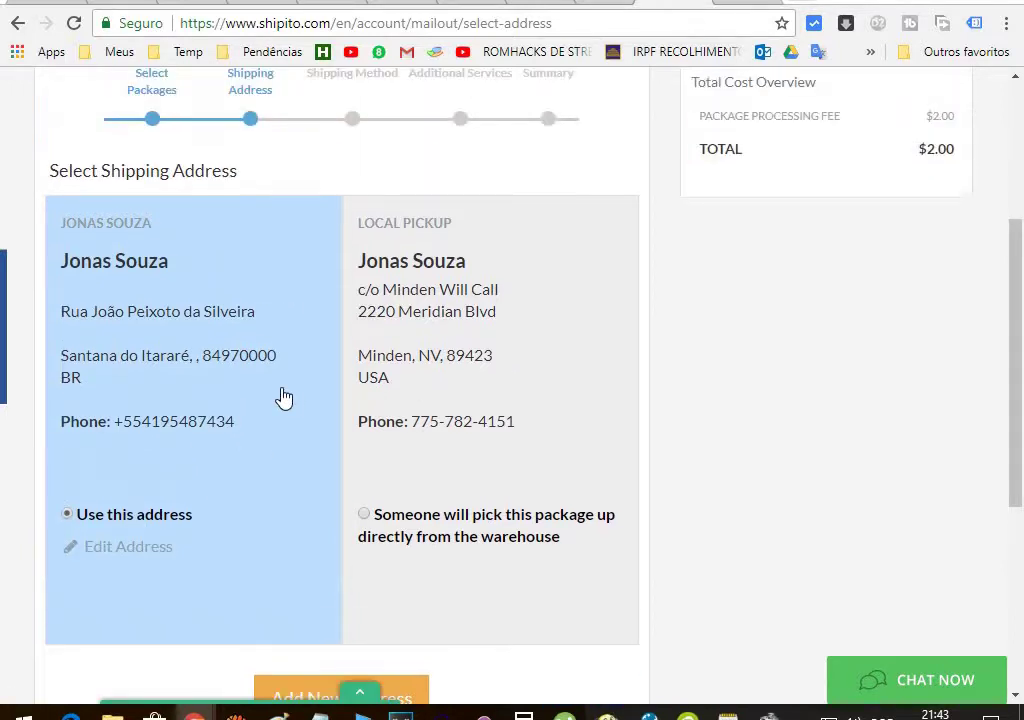
scroll(282, 398, down, 2)
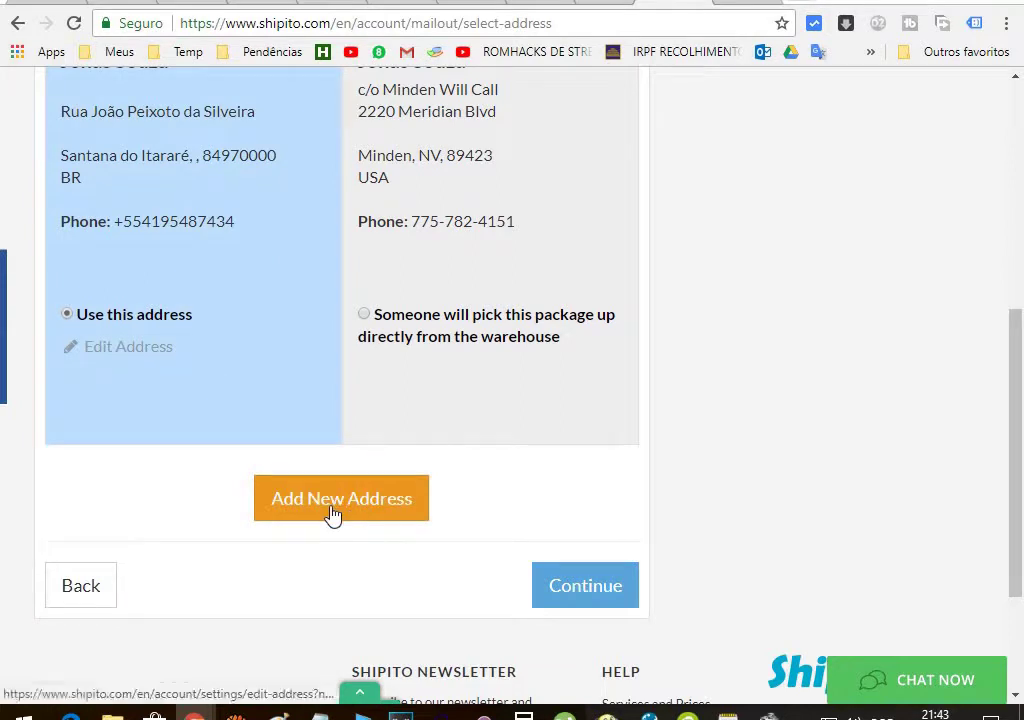
scroll(295, 324, up, 1)
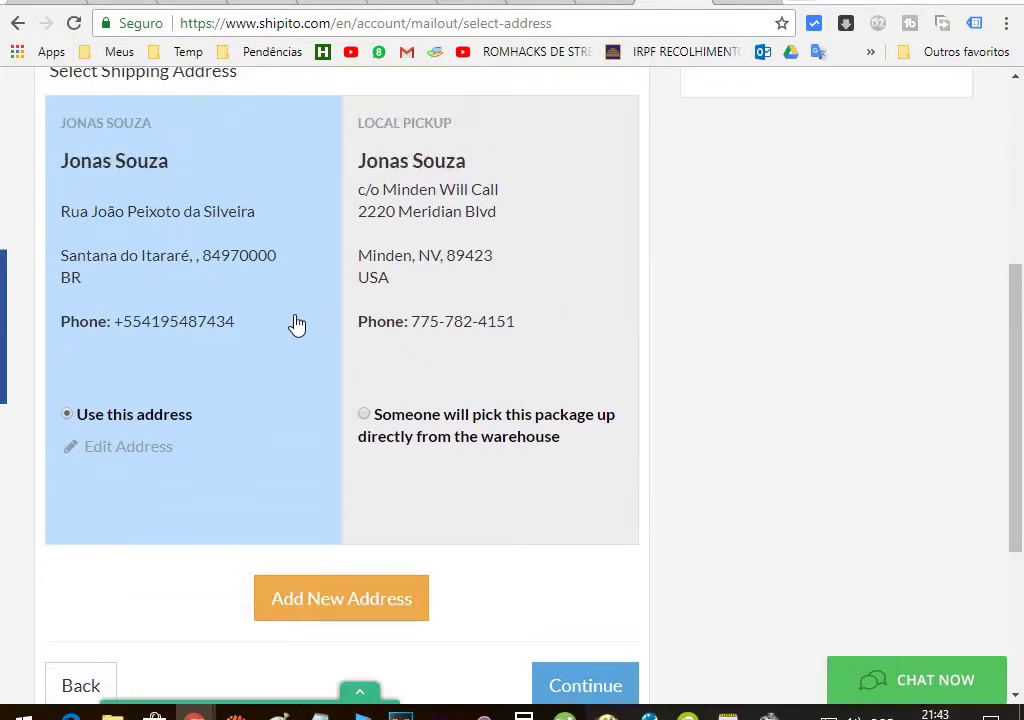
click(333, 610)
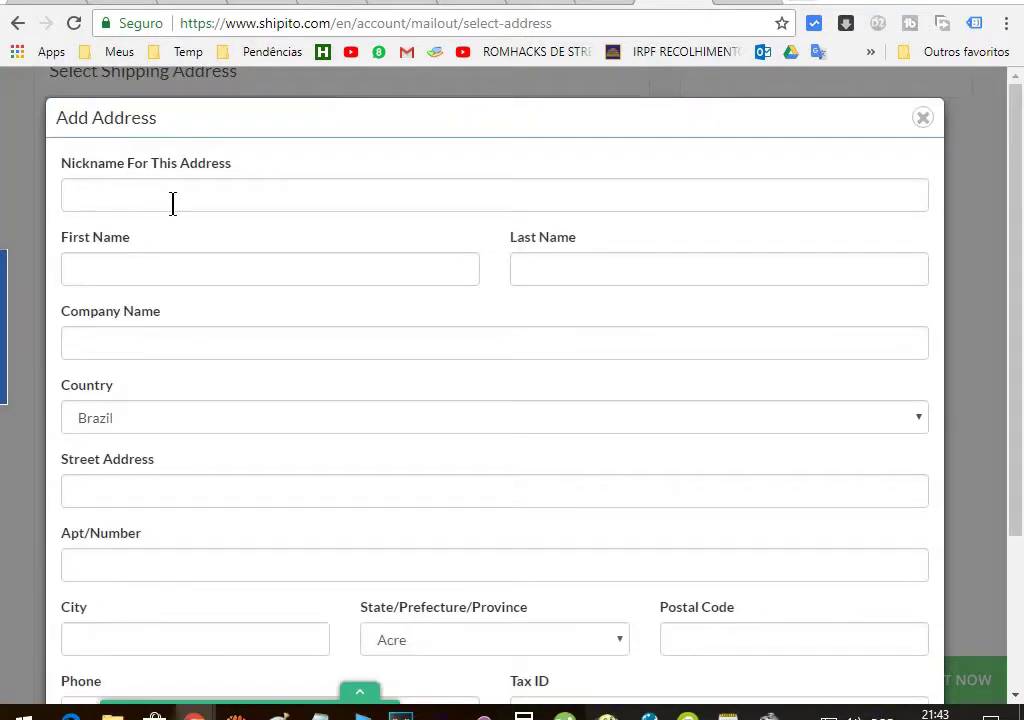
Type the recipient's street name, mistakenly into the Nickname field
click(167, 196)
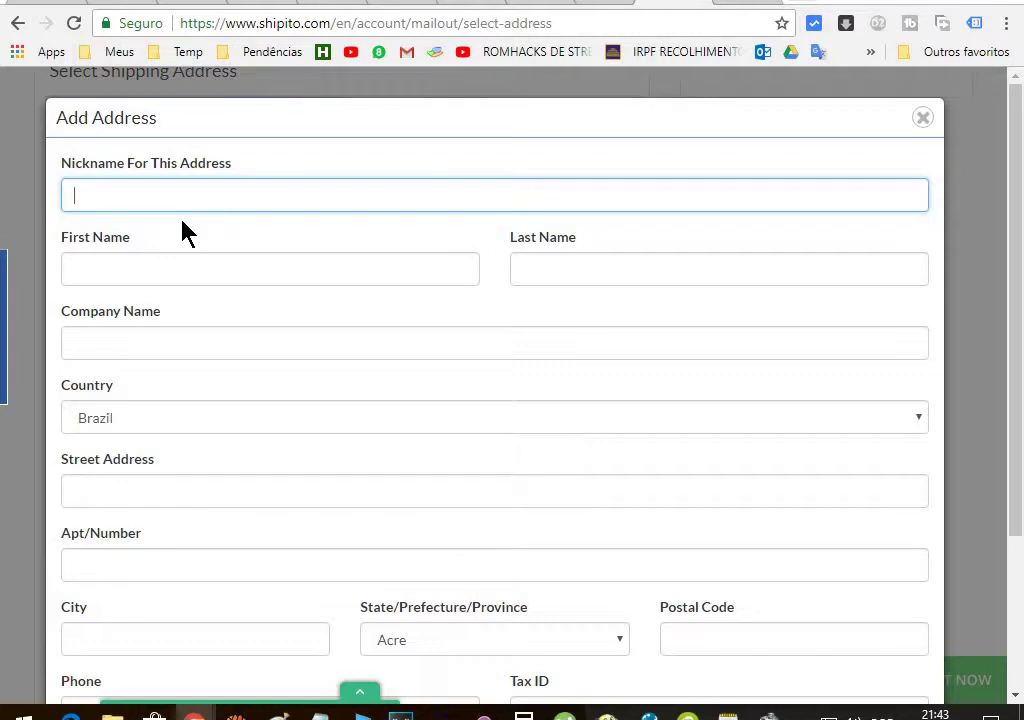
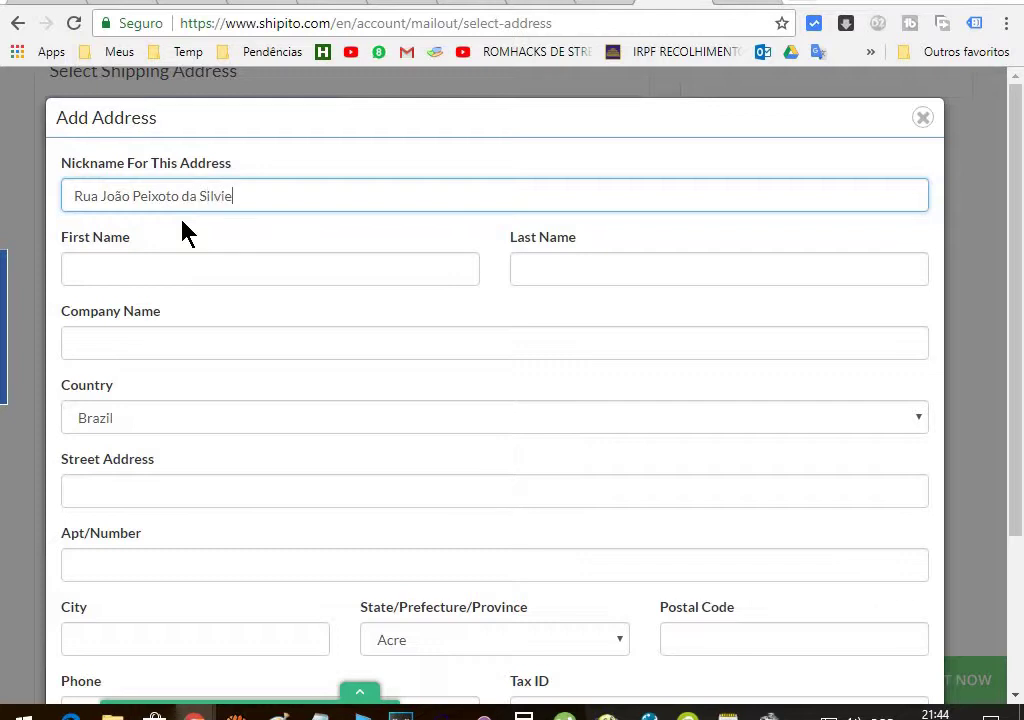
click(142, 262)
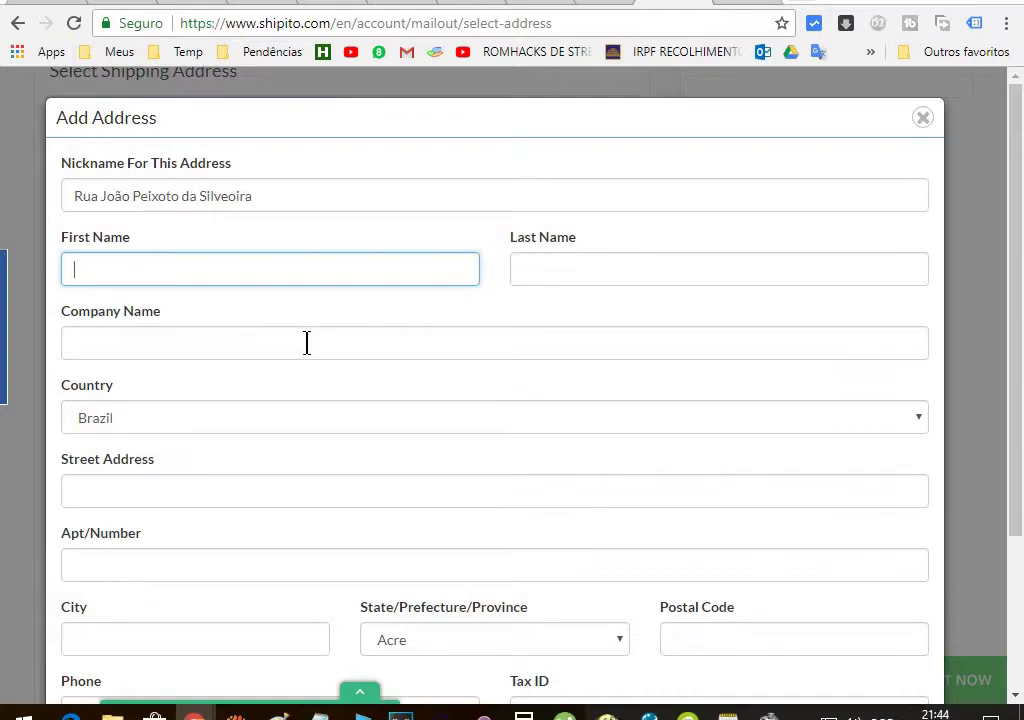
Move the street into Street Address and name the address 'Endereço 2'
scroll(308, 348, down, 1)
scroll(308, 355, up, 1)
key(shift+Tab)
key(ctrl+c)
key(BackSpace)
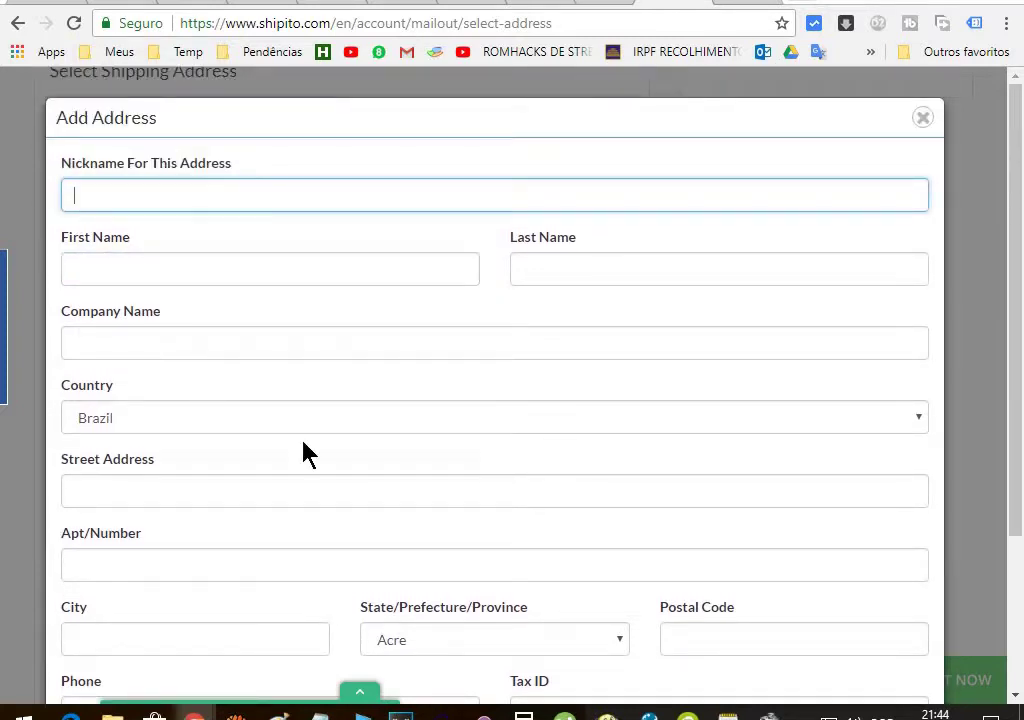
click(105, 490)
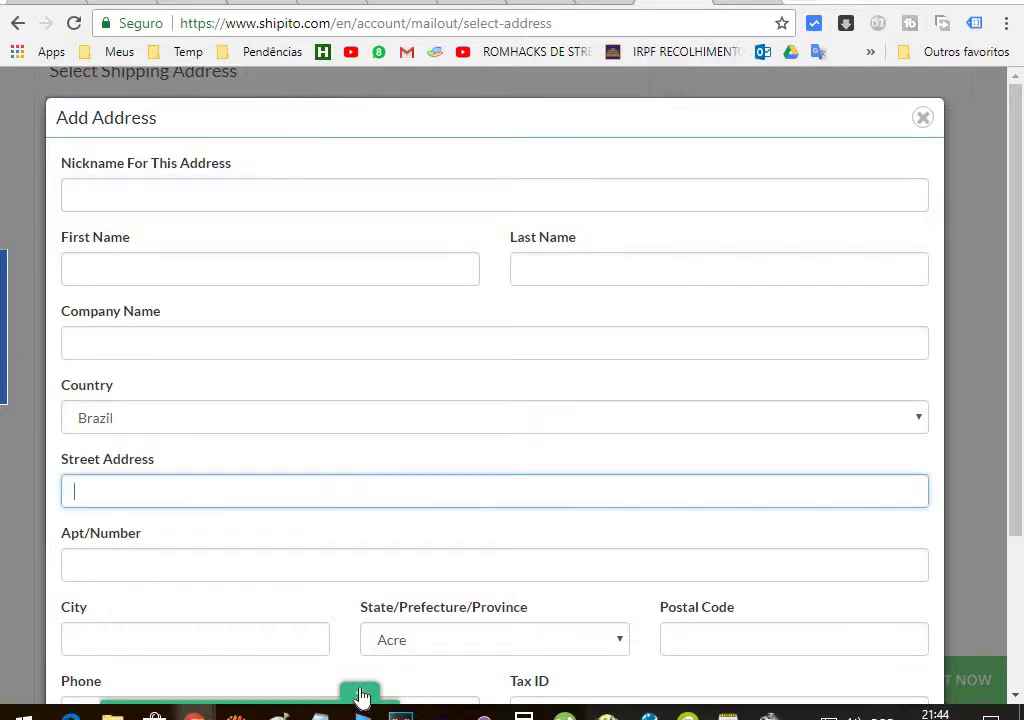
key(ctrl+v)
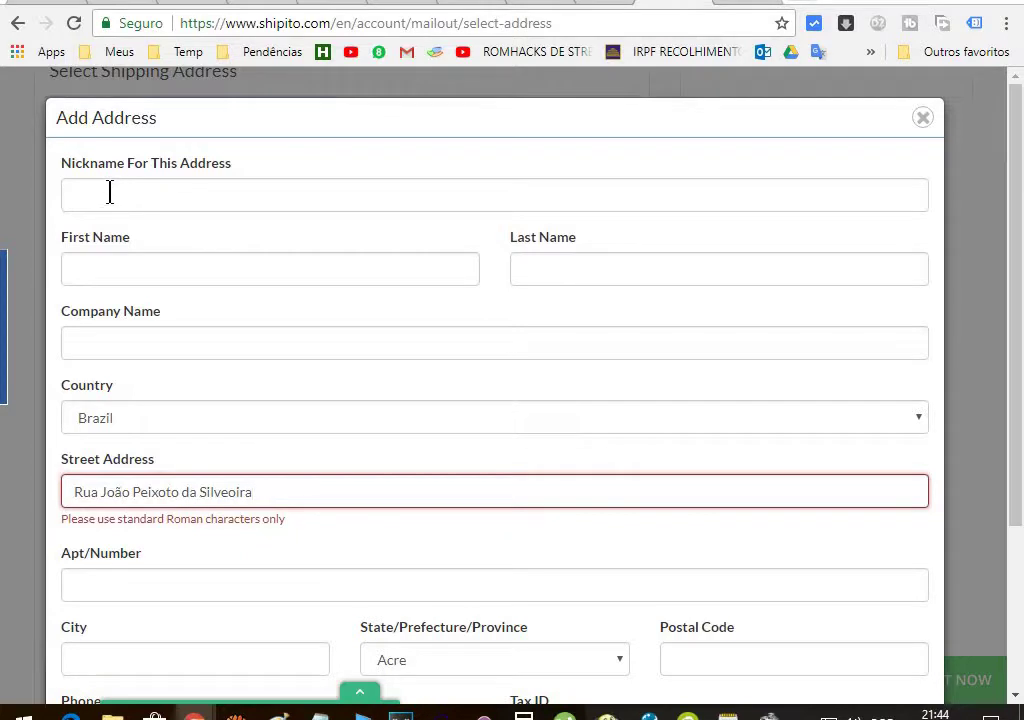
click(109, 193)
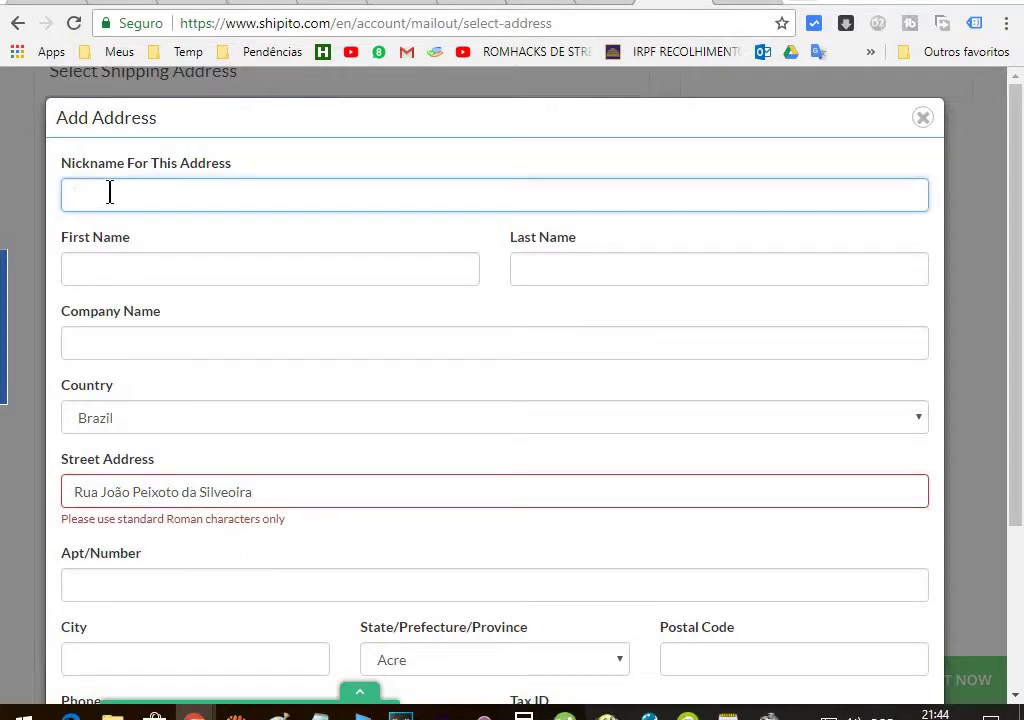
text(Enderoeço 2)
Fill in the recipient's first and last name and the company name
click(89, 266)
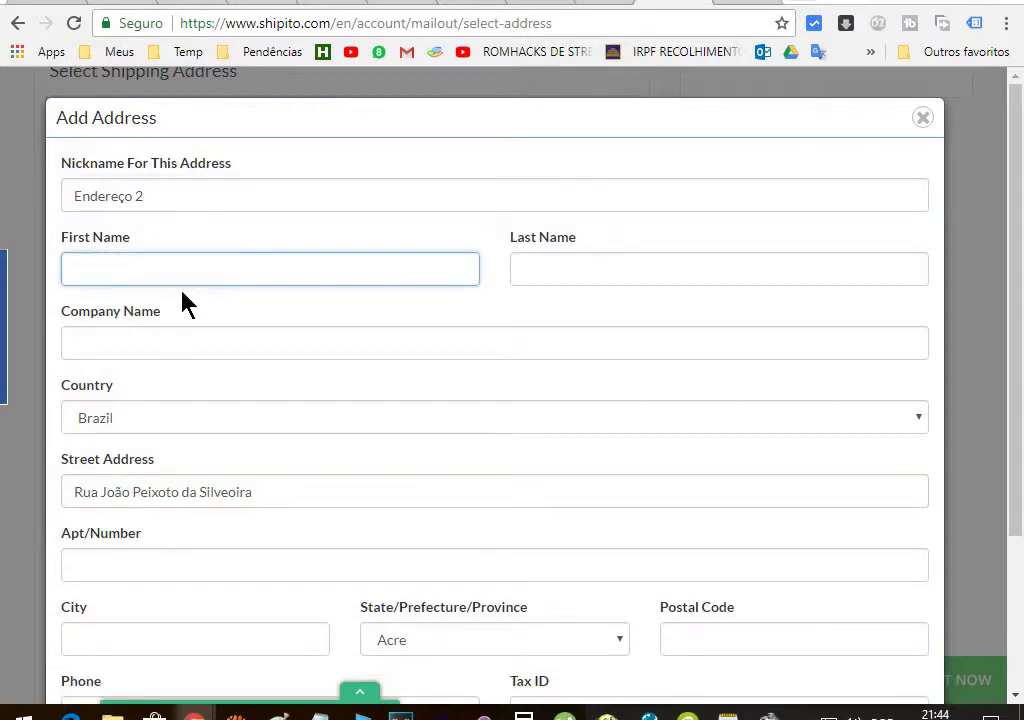
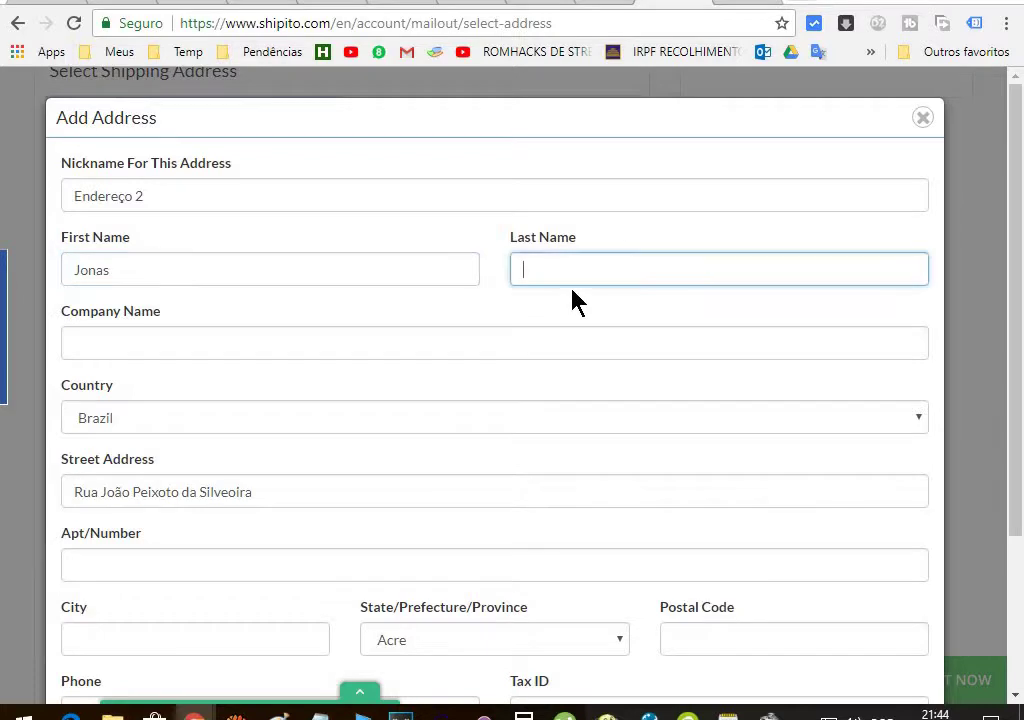
click(142, 341)
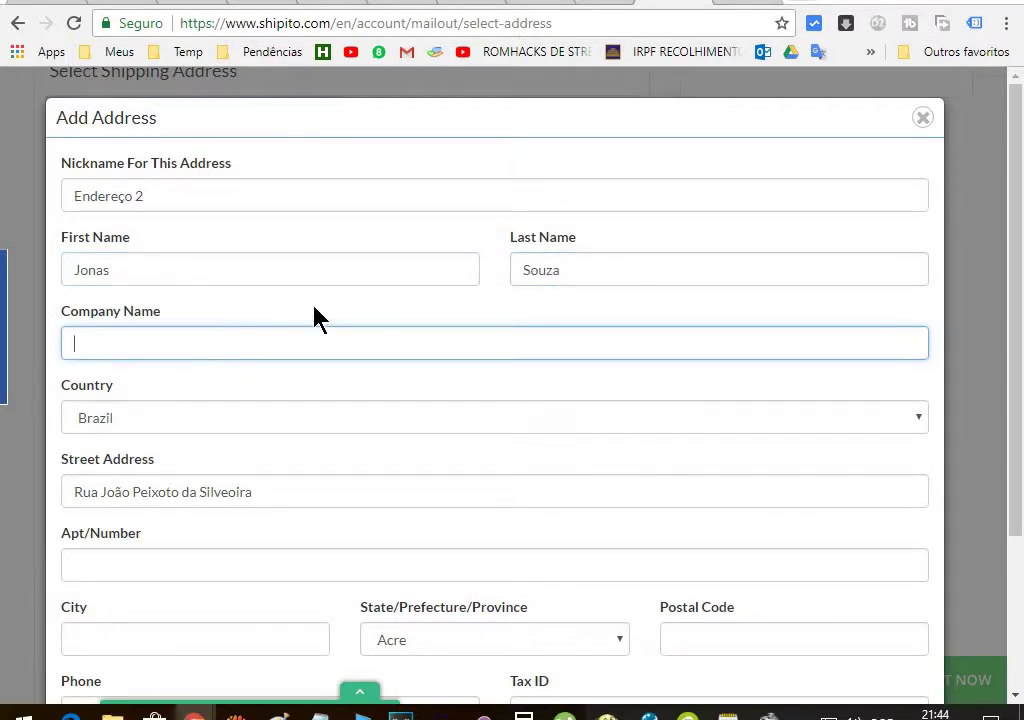
text(Sonaje)
scroll(247, 258, down, 1)
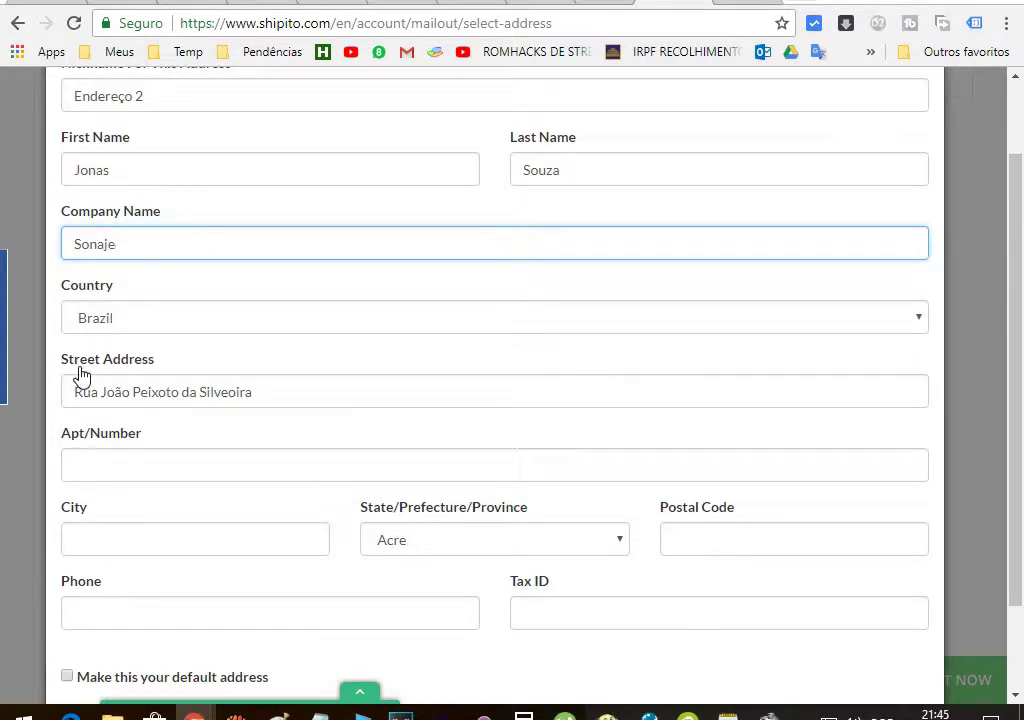
drag(126, 243, 27, 251)
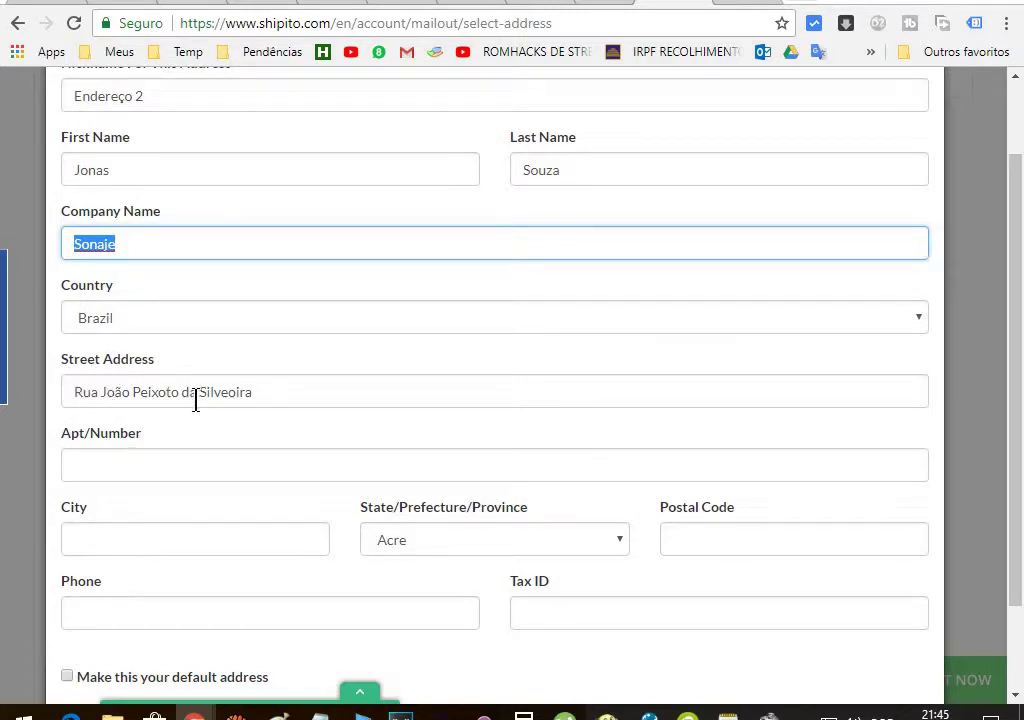
click(244, 392)
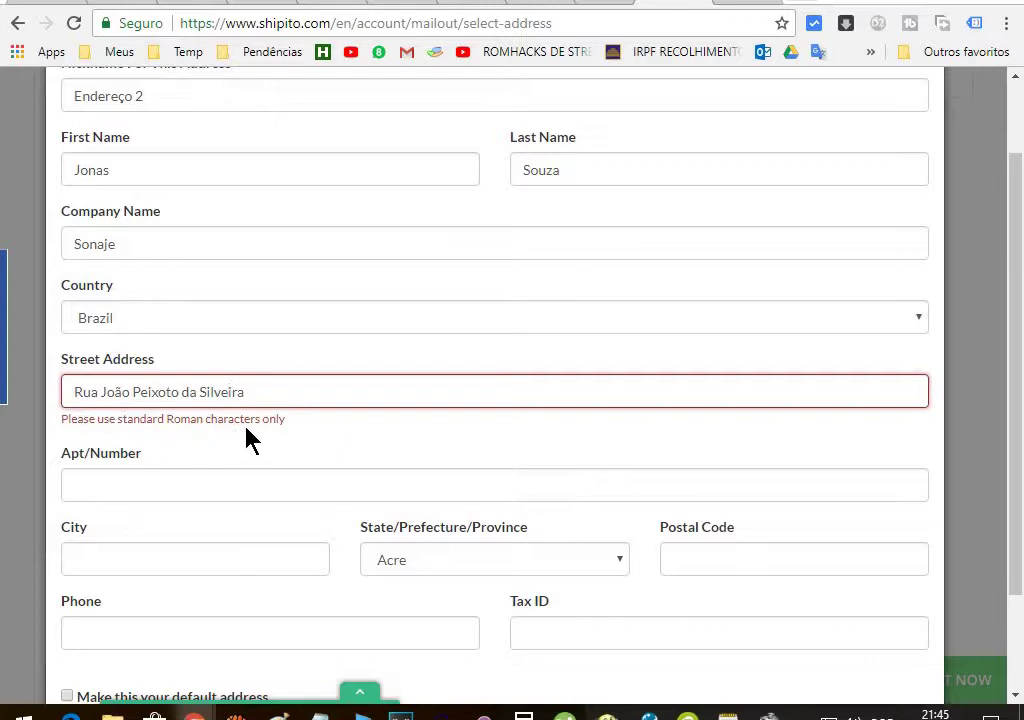
Replace the accented letter in the street name and enter the apartment number
click(124, 392)
key(BackSpace)
text(a)
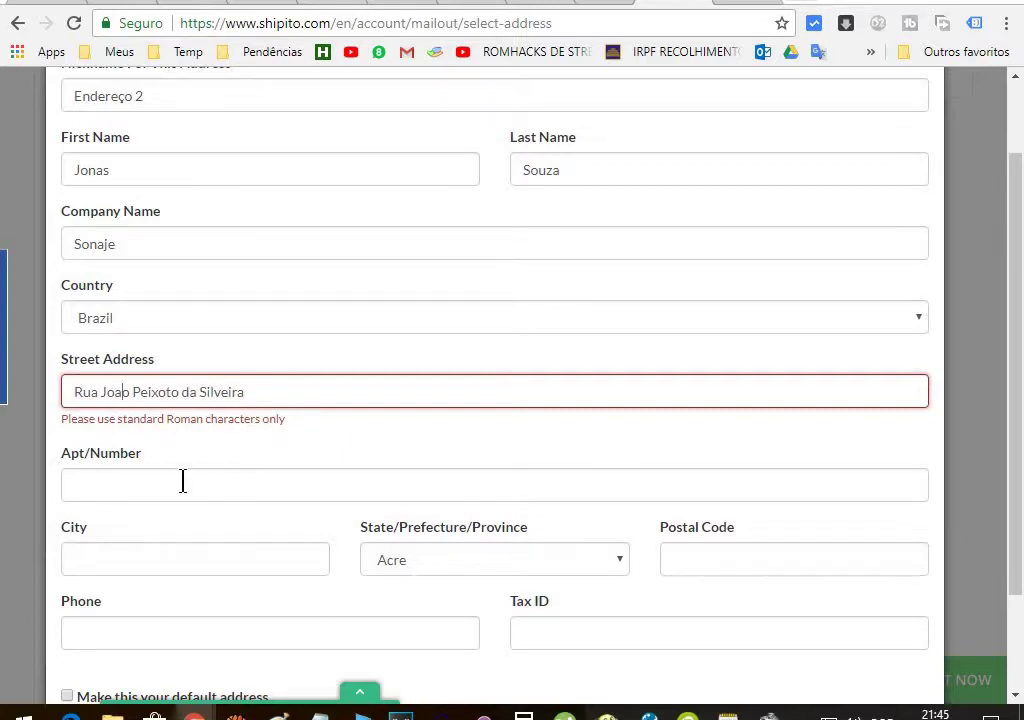
key(Tab)
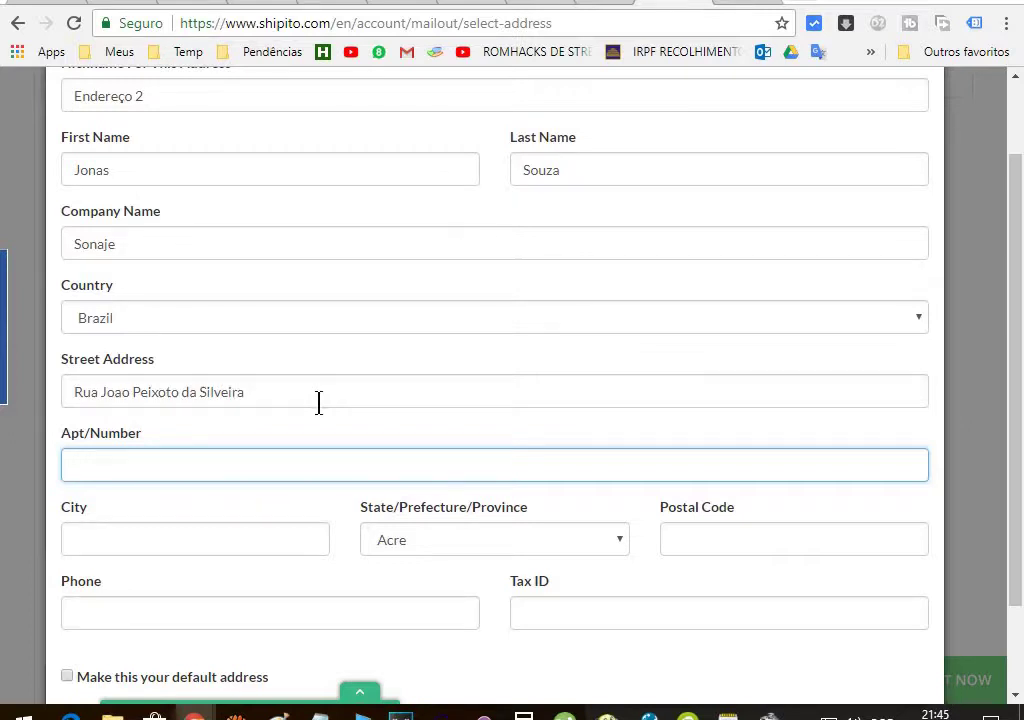
scroll(320, 412, down, 1)
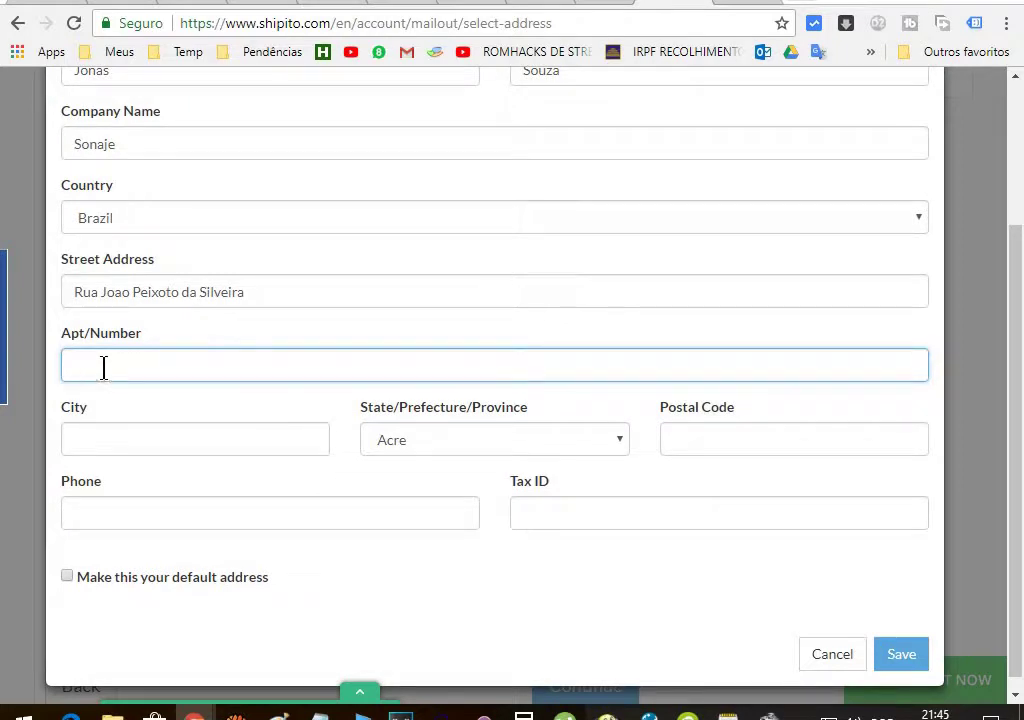
text(286)
Enter the city name and change its lowercase 'i' to a capital 'I'
click(107, 446)
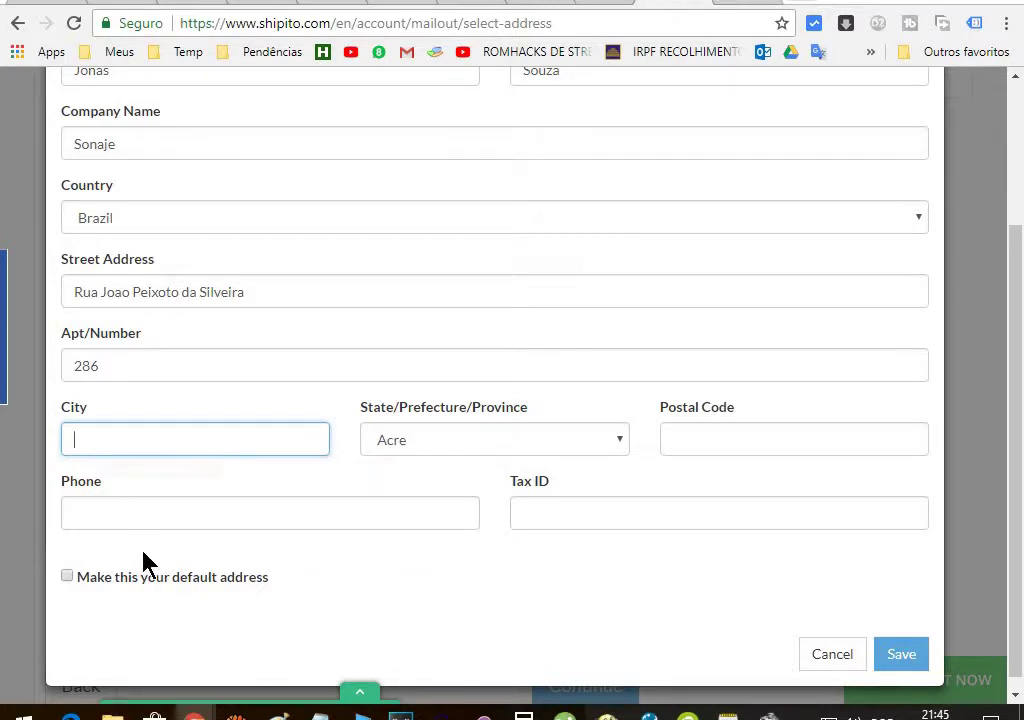
text(Santana do itarar)
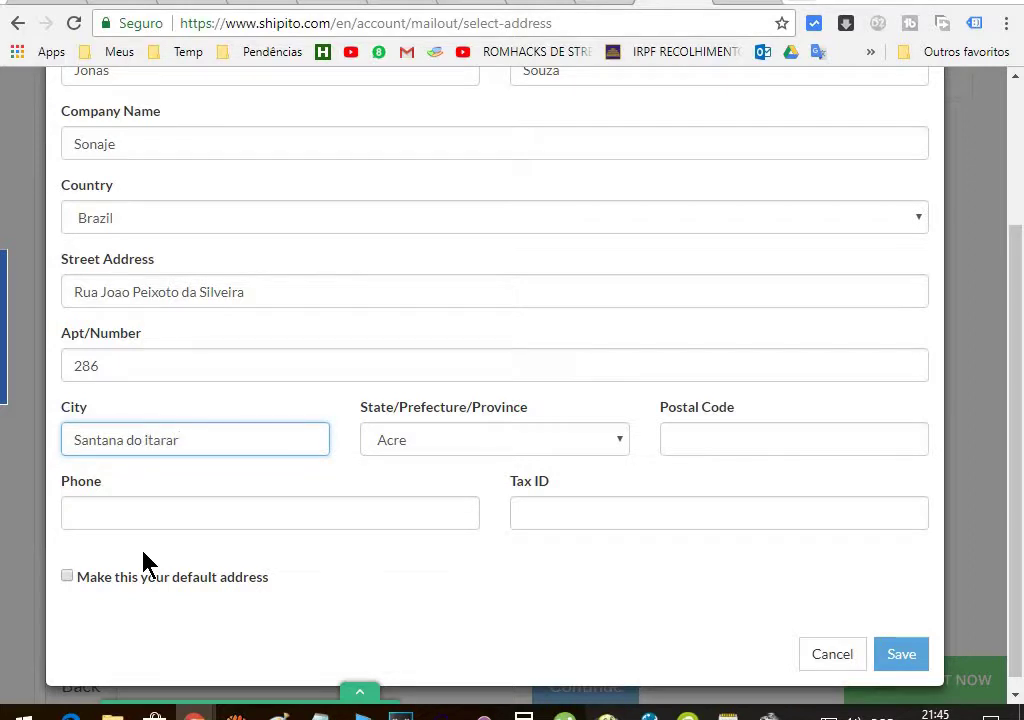
key(Right)
click(141, 438)
key(Delete)
text(I)
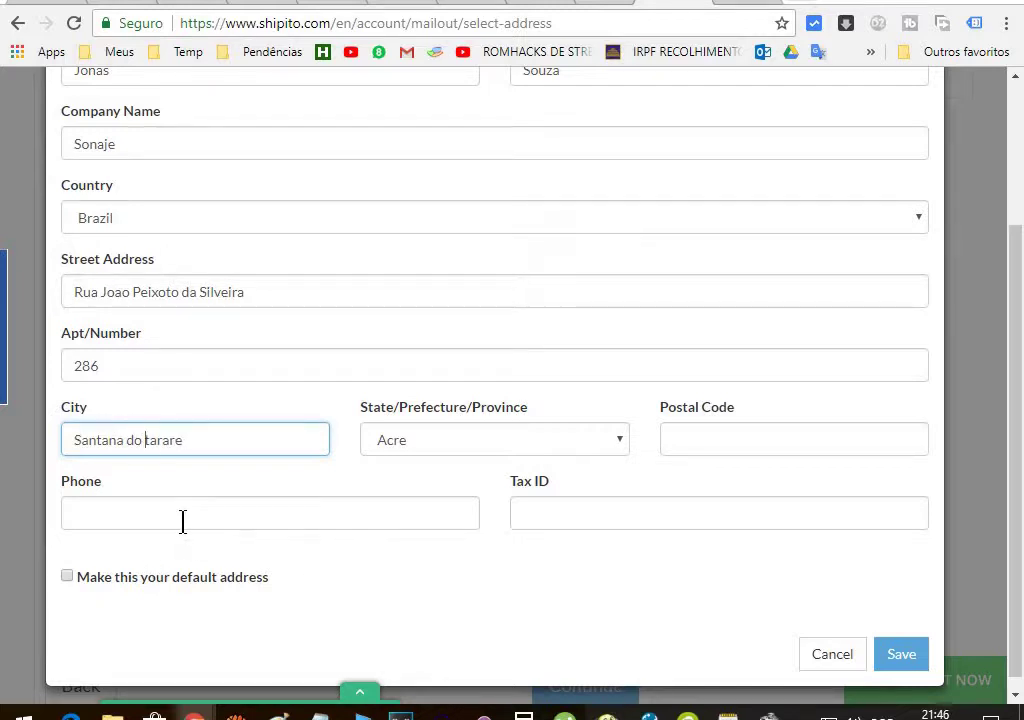
Choose Parana as the address's State/Province
click(558, 443)
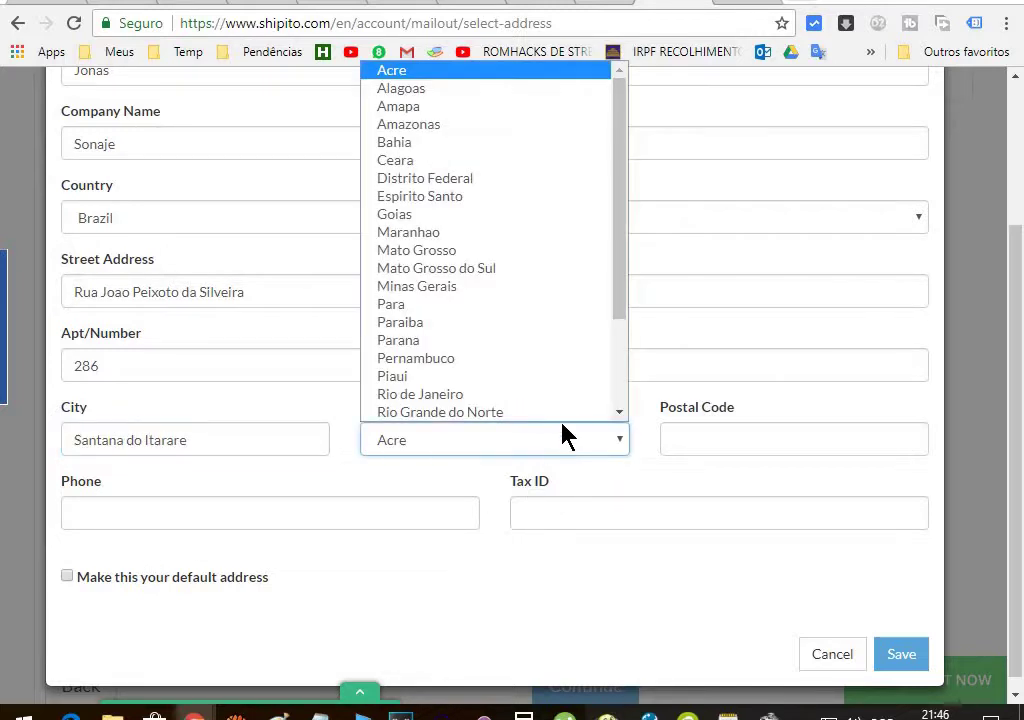
key(p)
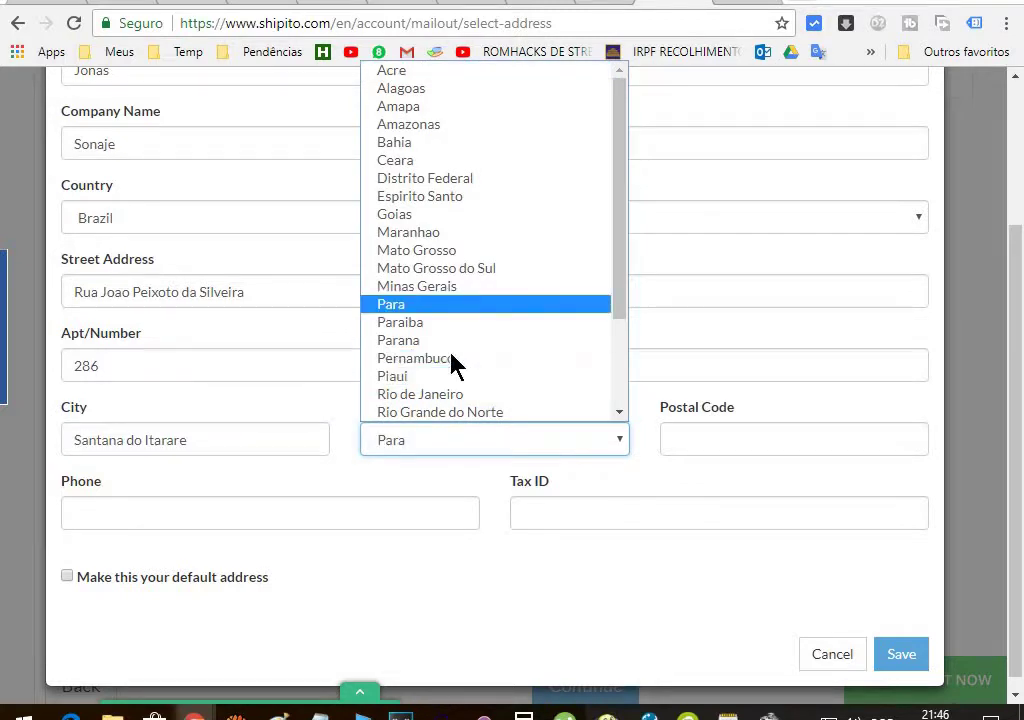
key(Down)
key(Down)
key(Down)
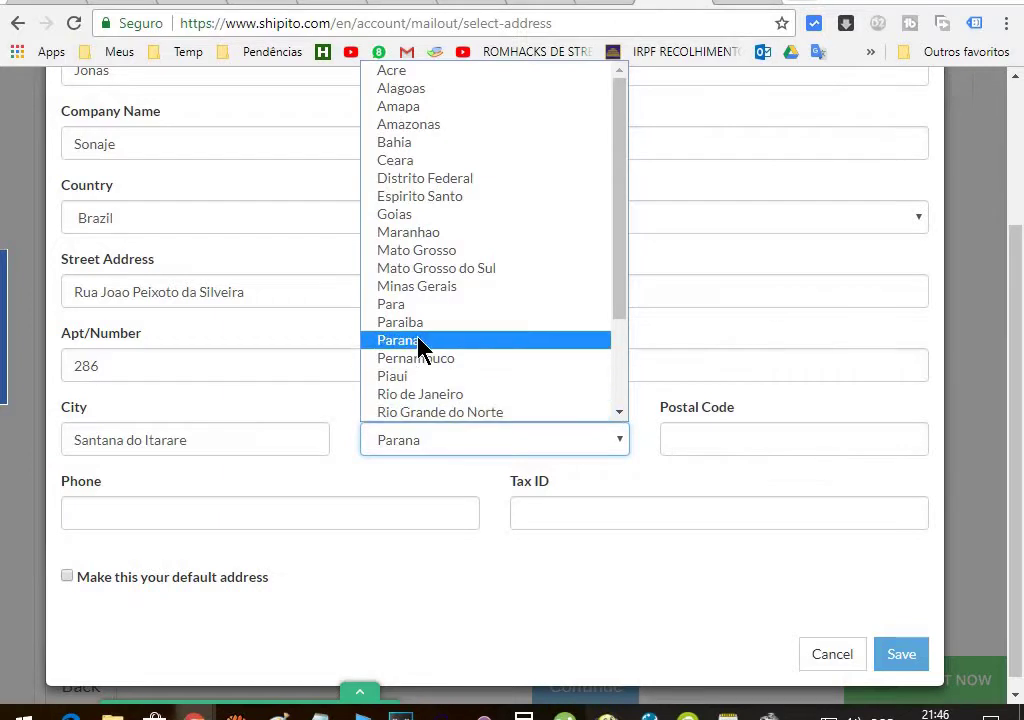
click(418, 342)
Enter the postal code with its hyphen and the recipient's phone number
click(728, 438)
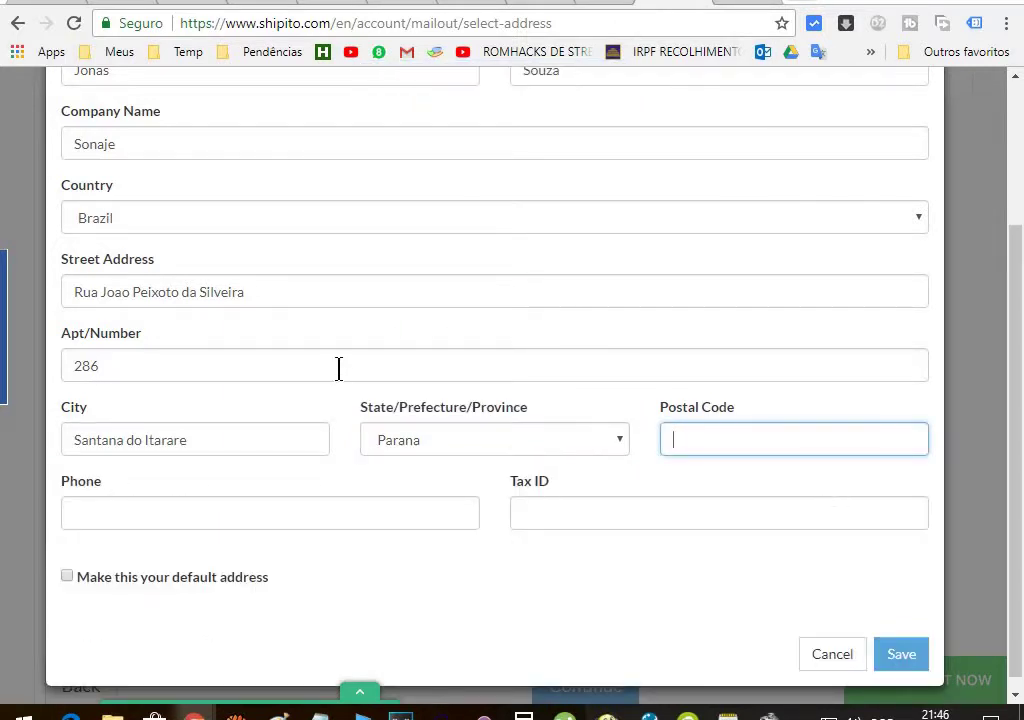
scroll(338, 366, down, 1)
text(8)
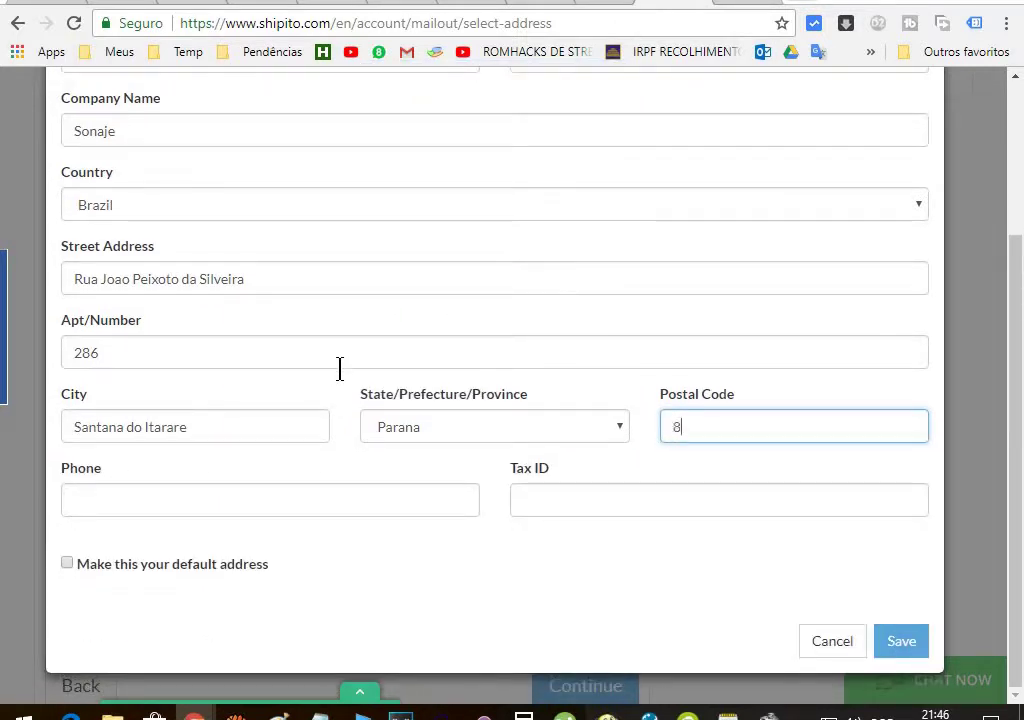
text(4970000)
click(714, 427)
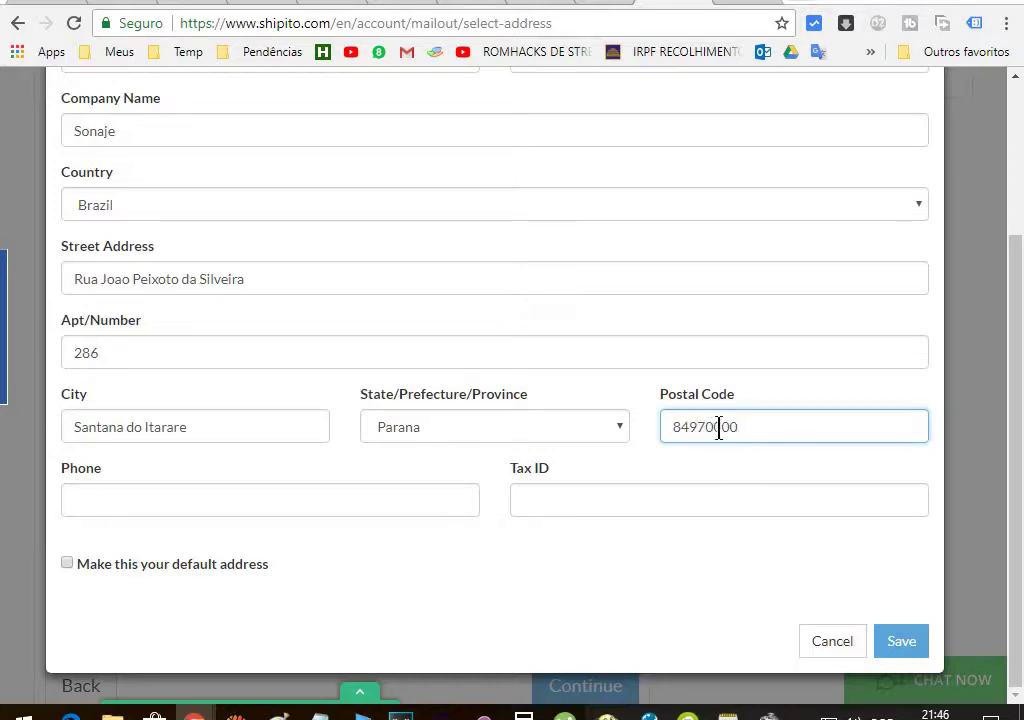
text(-)
click(118, 503)
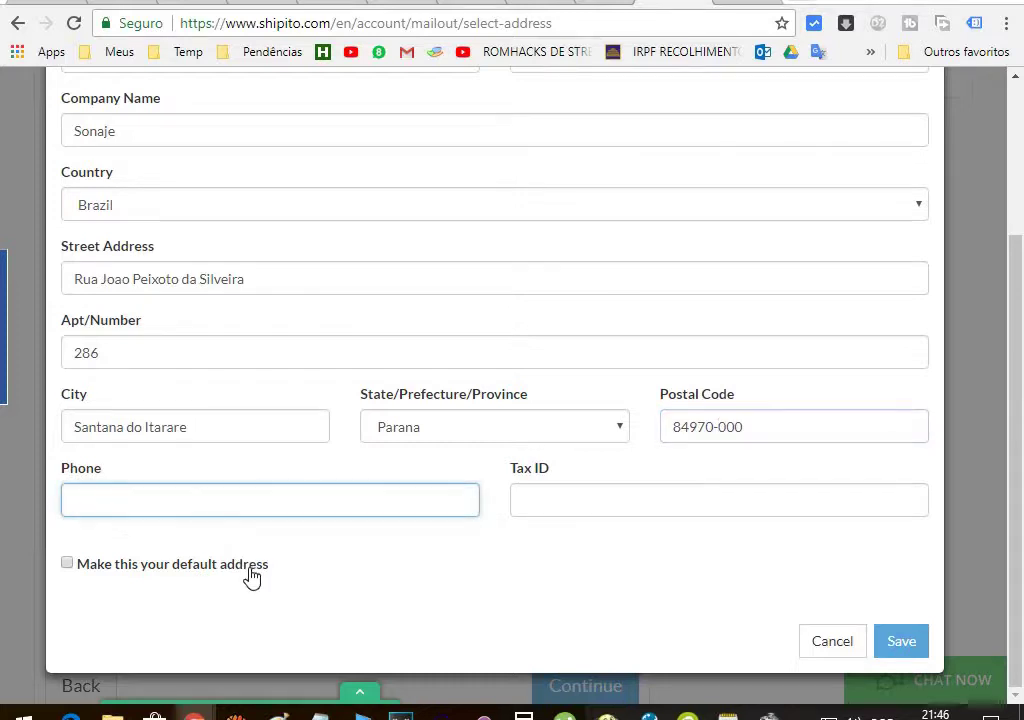
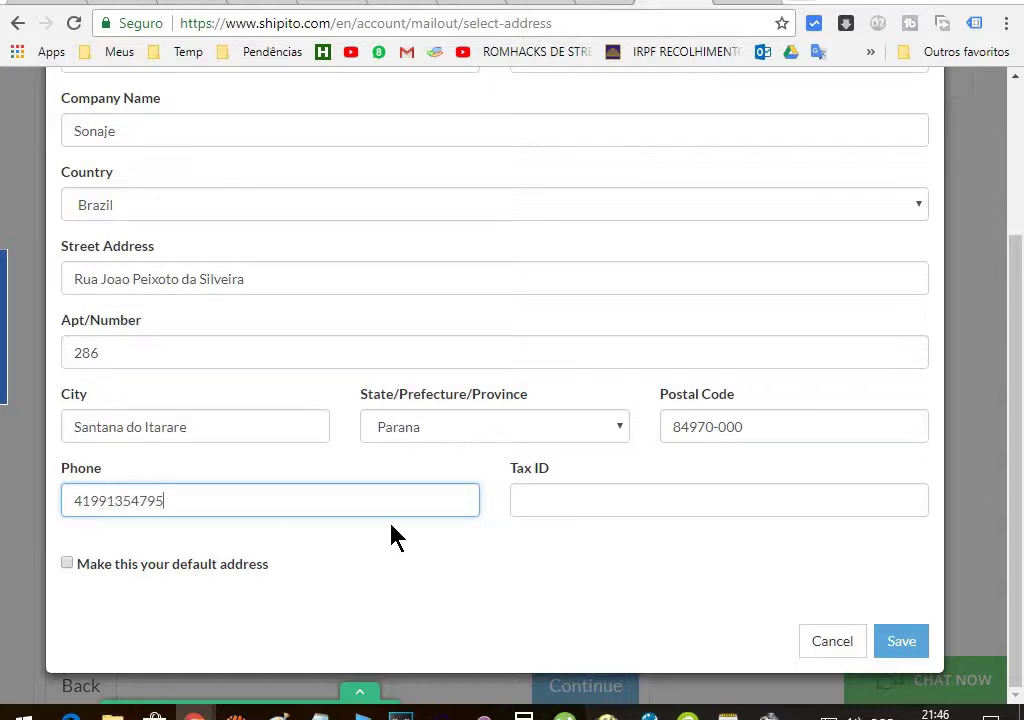
click(565, 500)
Leave the Tax ID blank and tick 'Make this your default address'
click(185, 503)
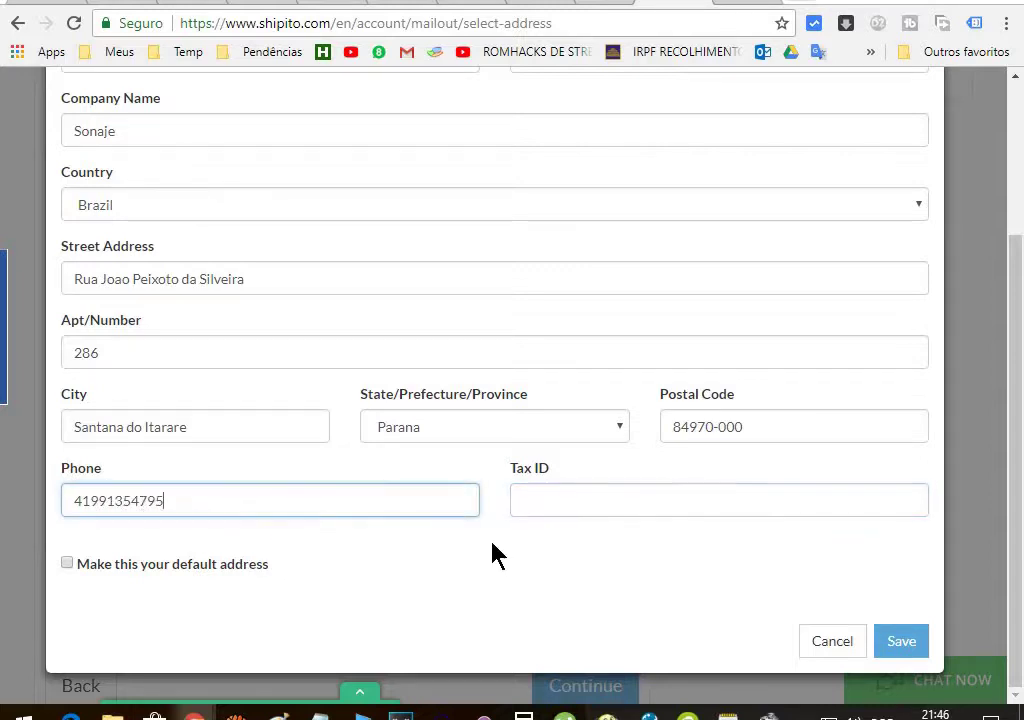
click(623, 505)
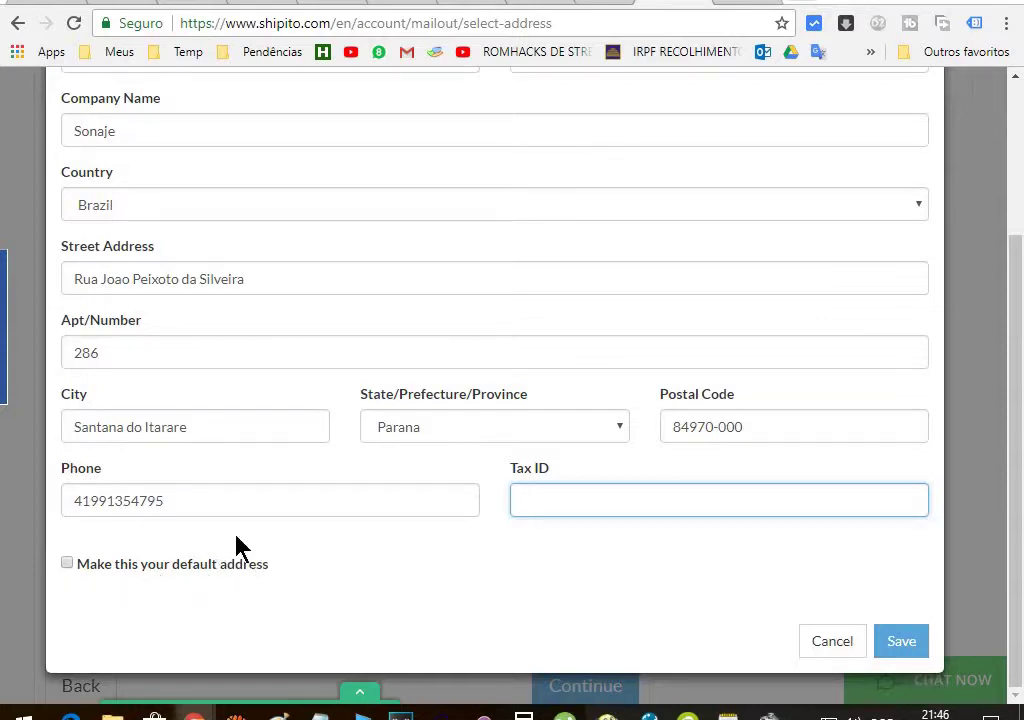
scroll(256, 370, up, 3)
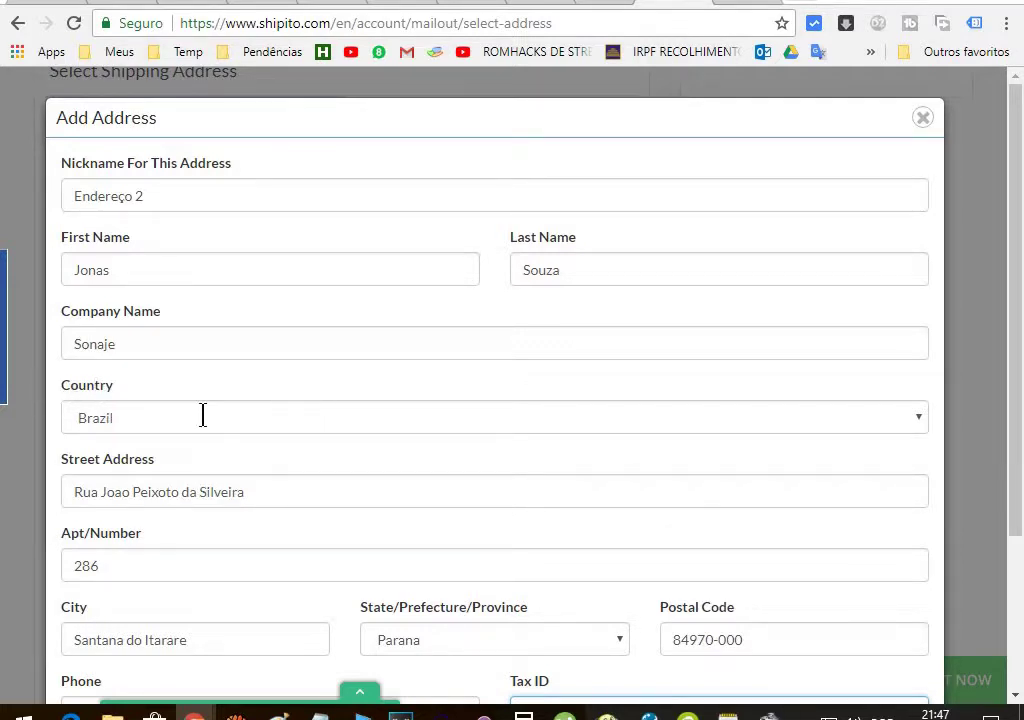
scroll(201, 414, down, 2)
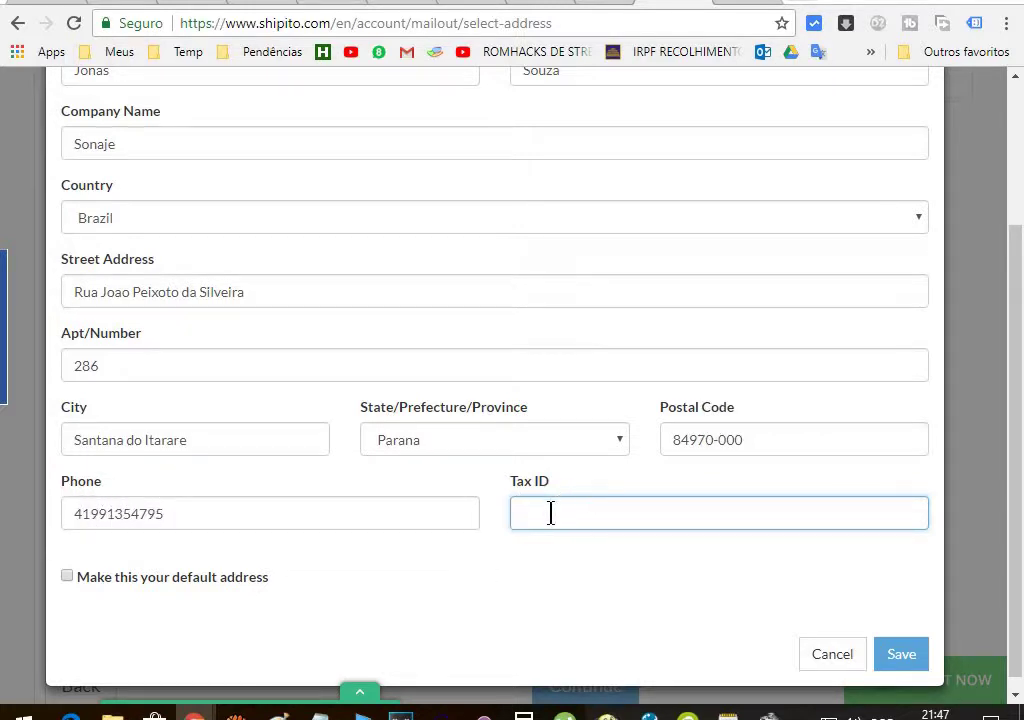
scroll(466, 490, down, 1)
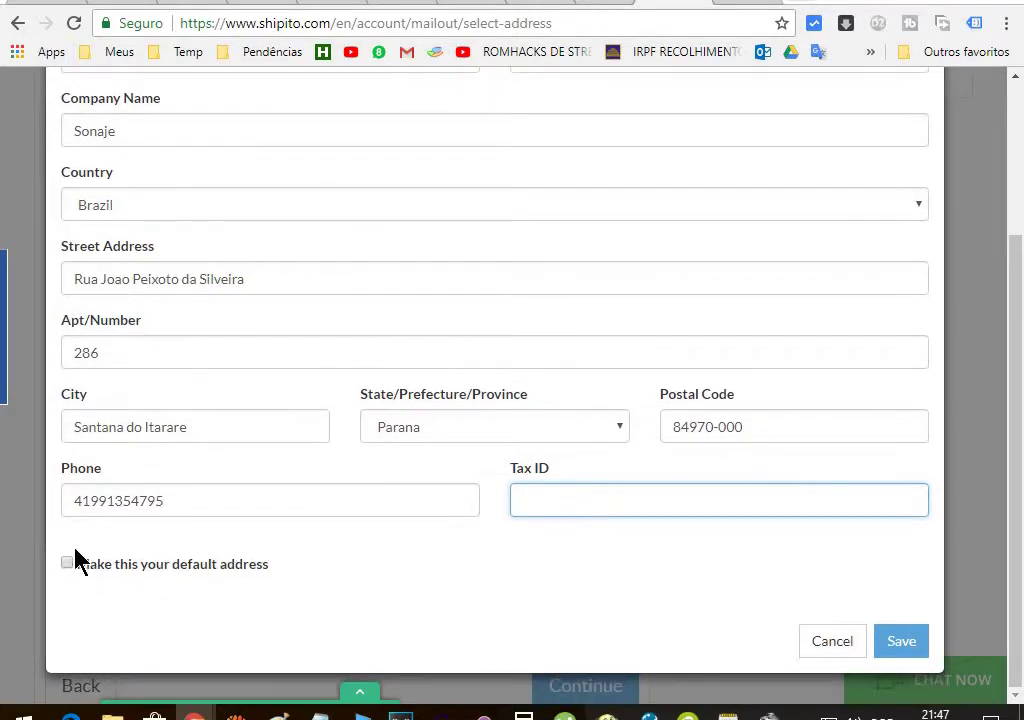
click(67, 569)
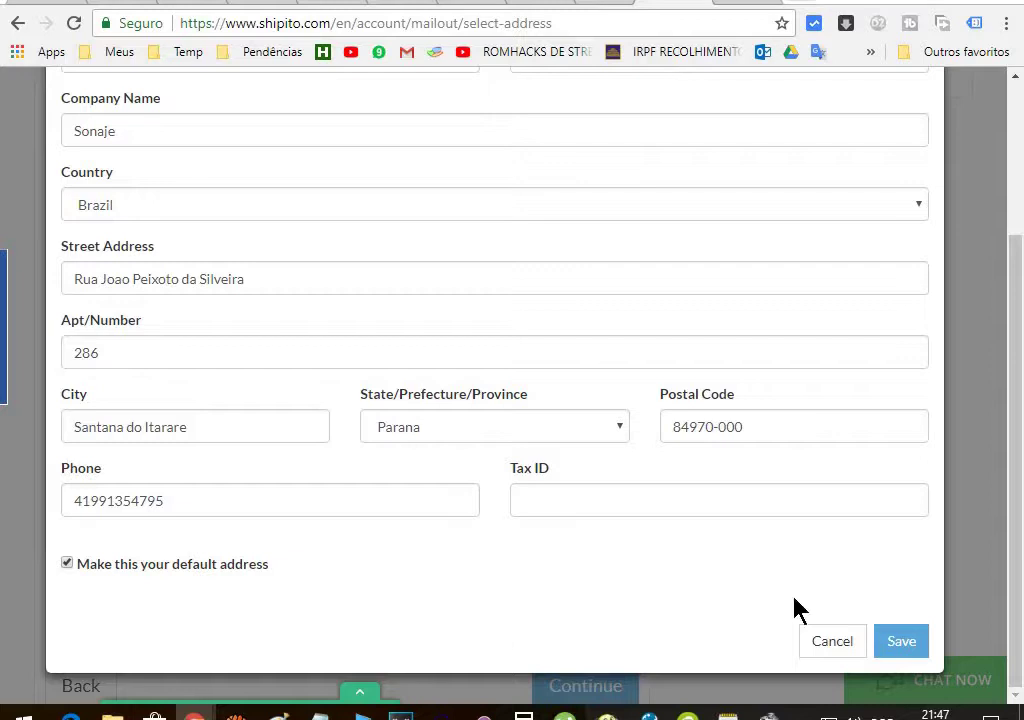
Save the new address to the shipping address list
click(903, 645)
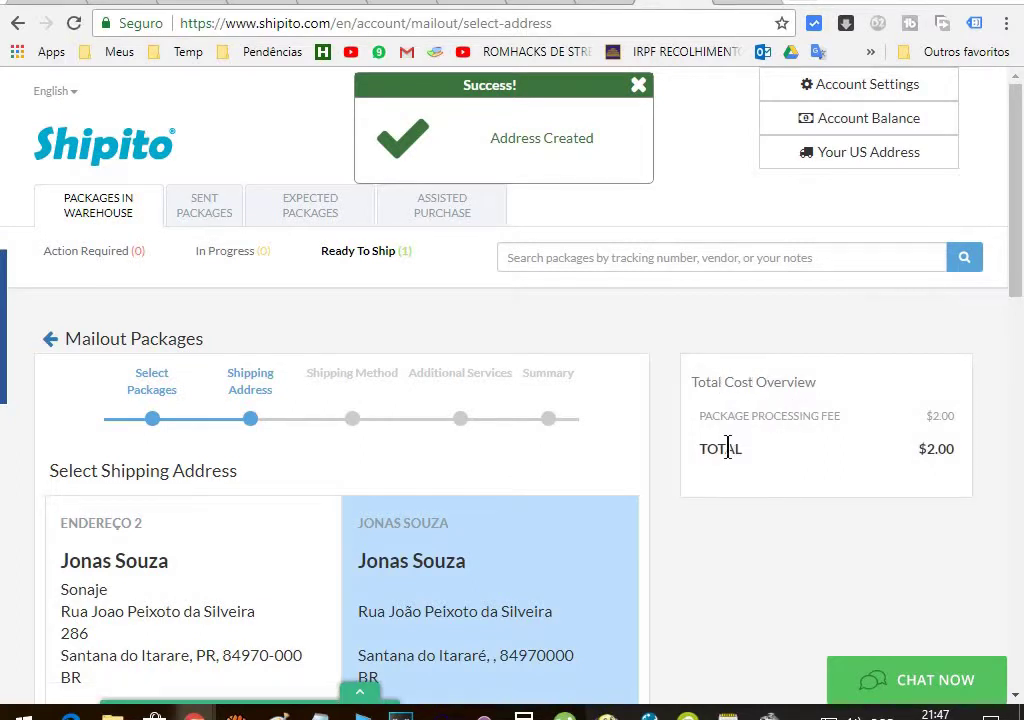
scroll(735, 455, down, 2)
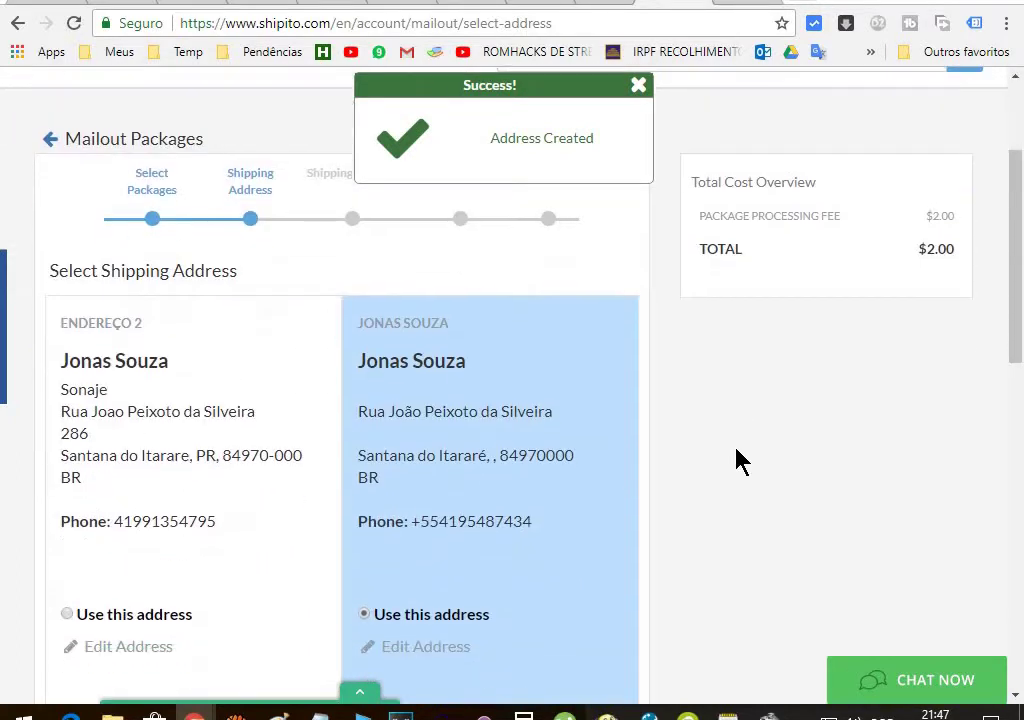
scroll(736, 460, up, 1)
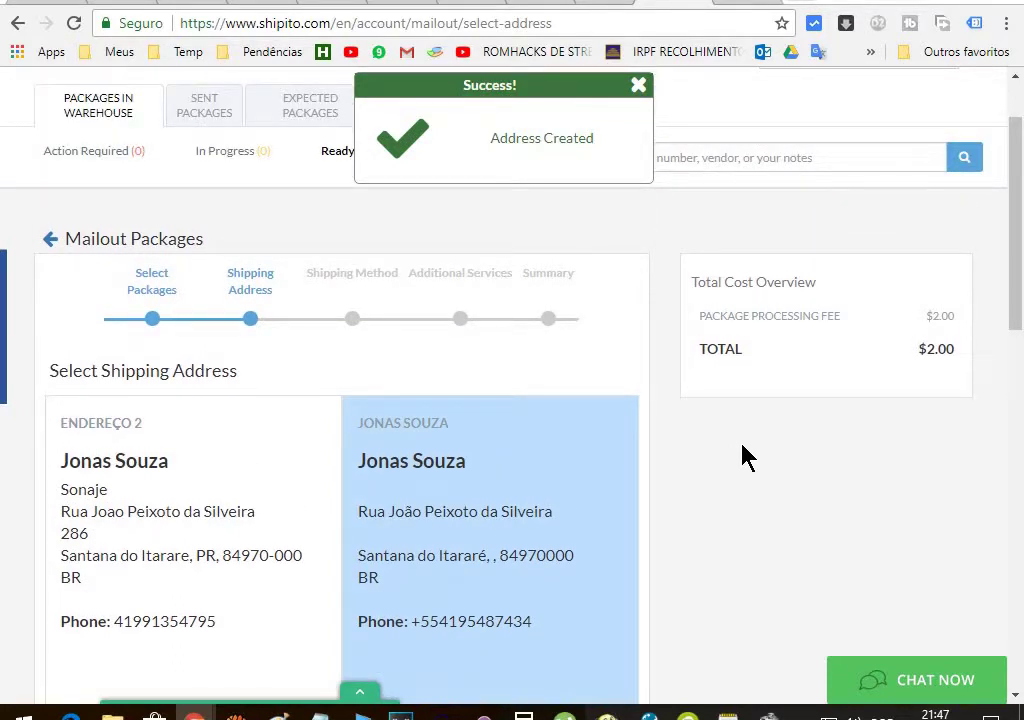
scroll(520, 470, down, 2)
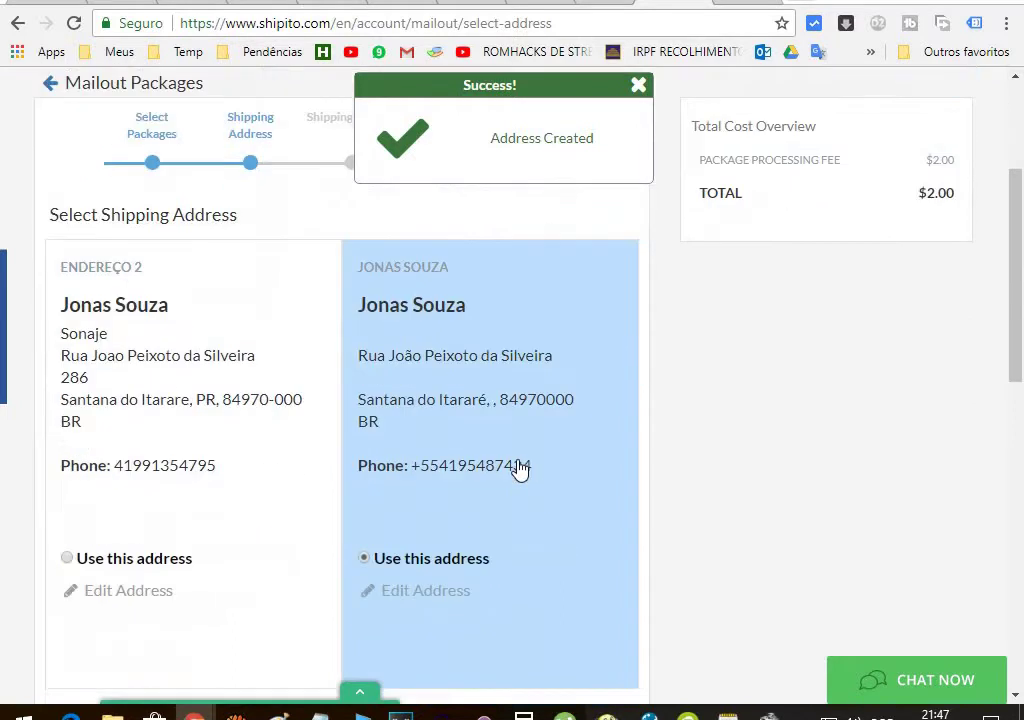
scroll(520, 470, down, 5)
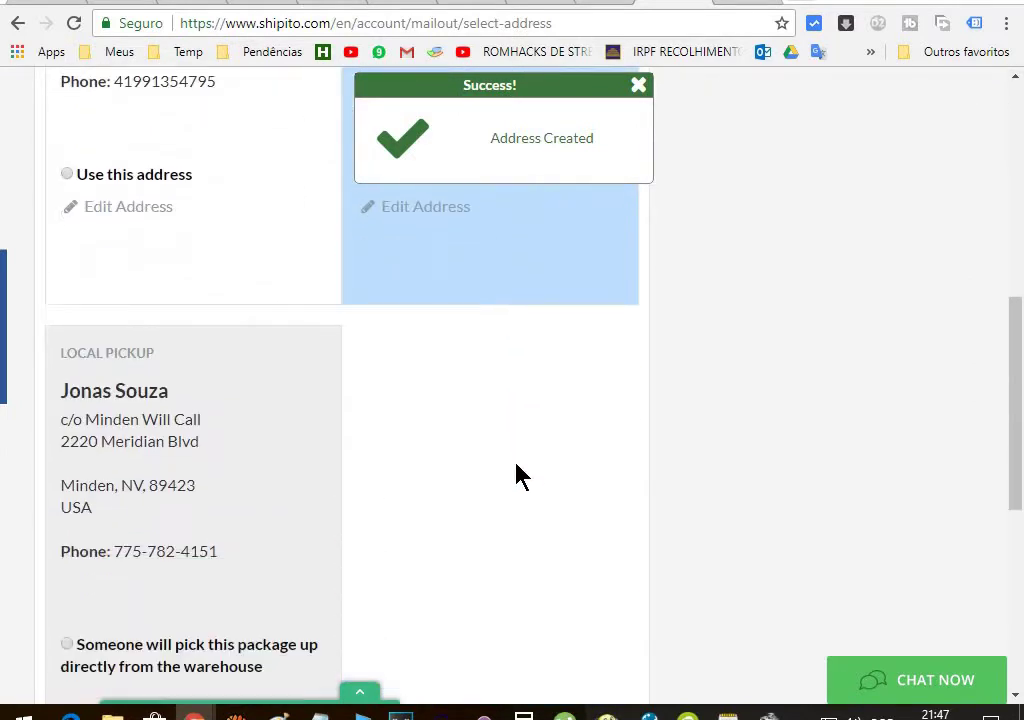
Continue from Select Shipping Address to the Shipping Method step
scroll(518, 475, down, 2)
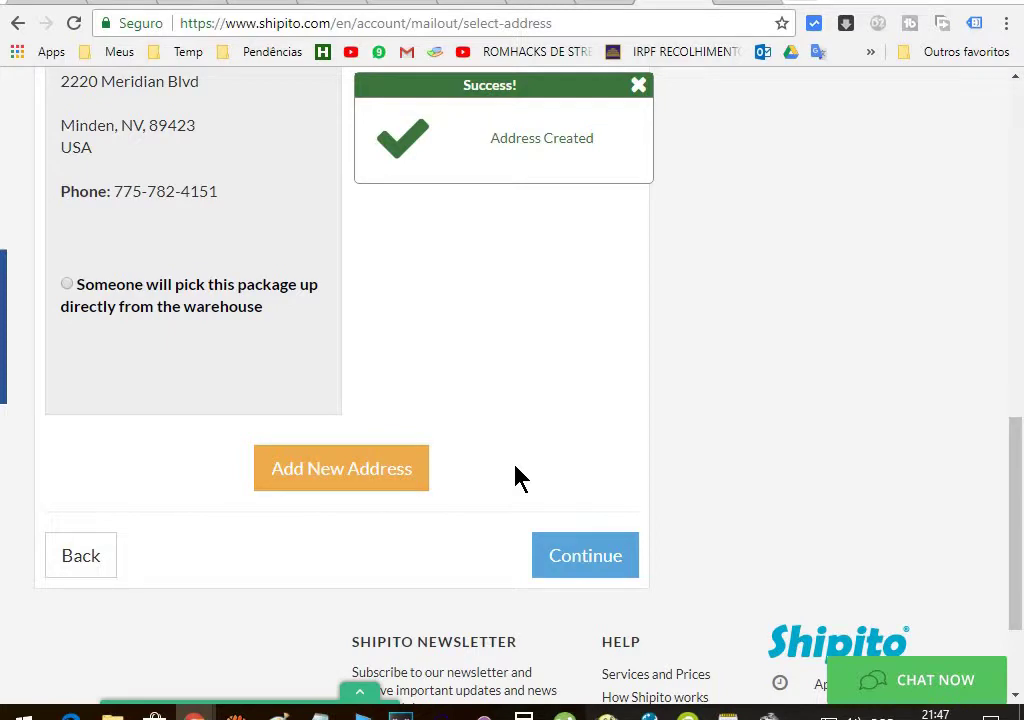
scroll(518, 478, up, 2)
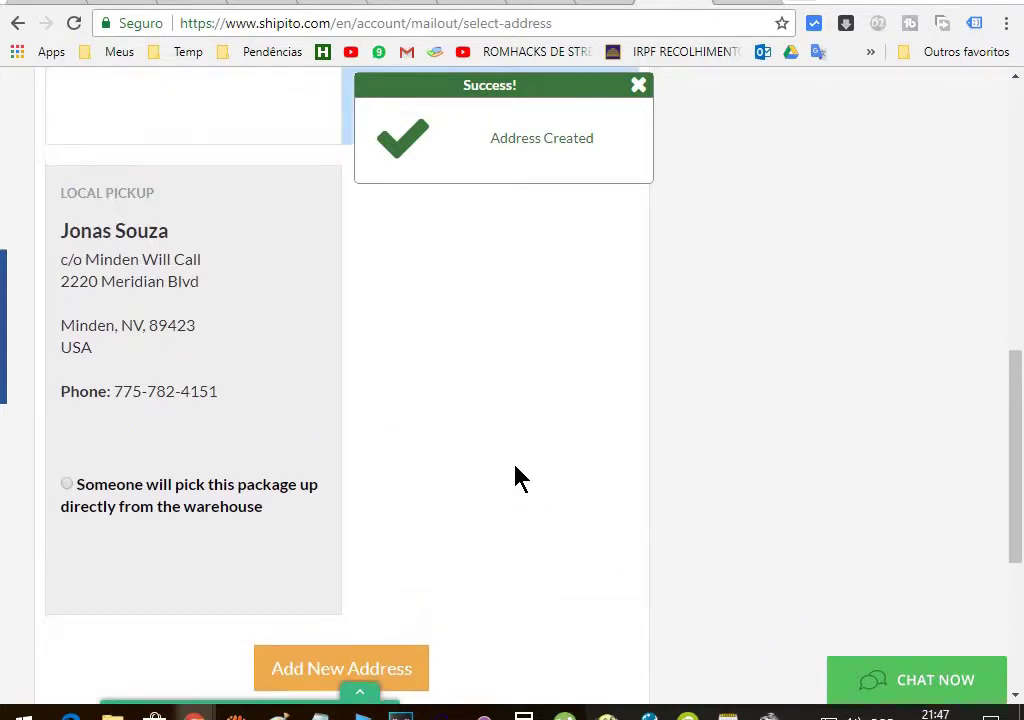
scroll(518, 478, down, 2)
scroll(518, 478, down, 2)
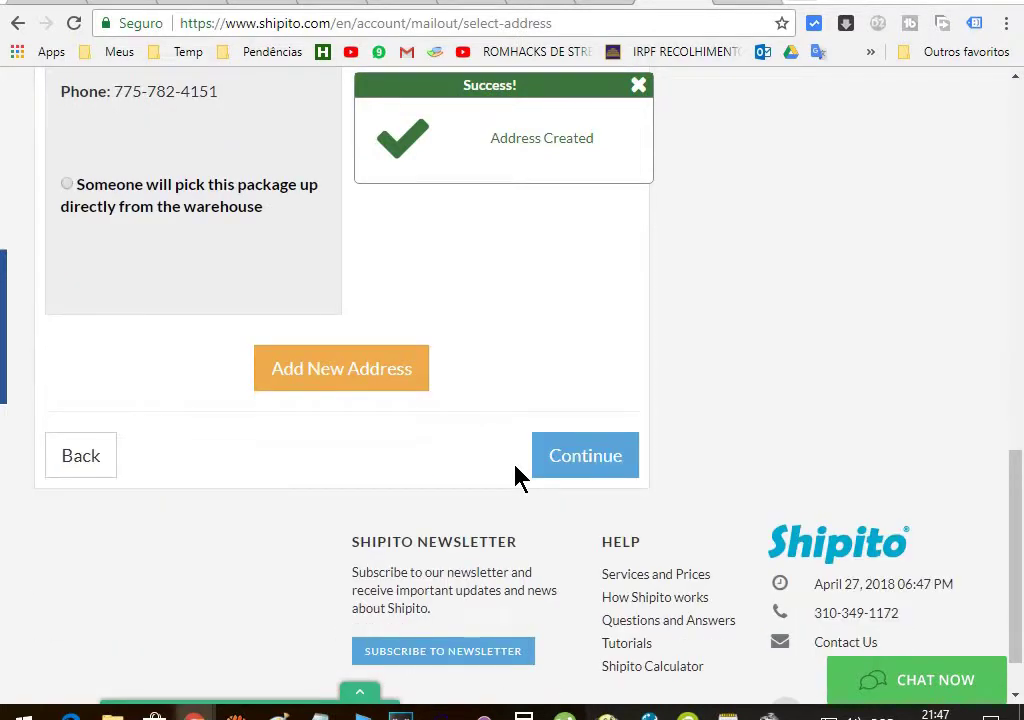
scroll(518, 475, up, 1)
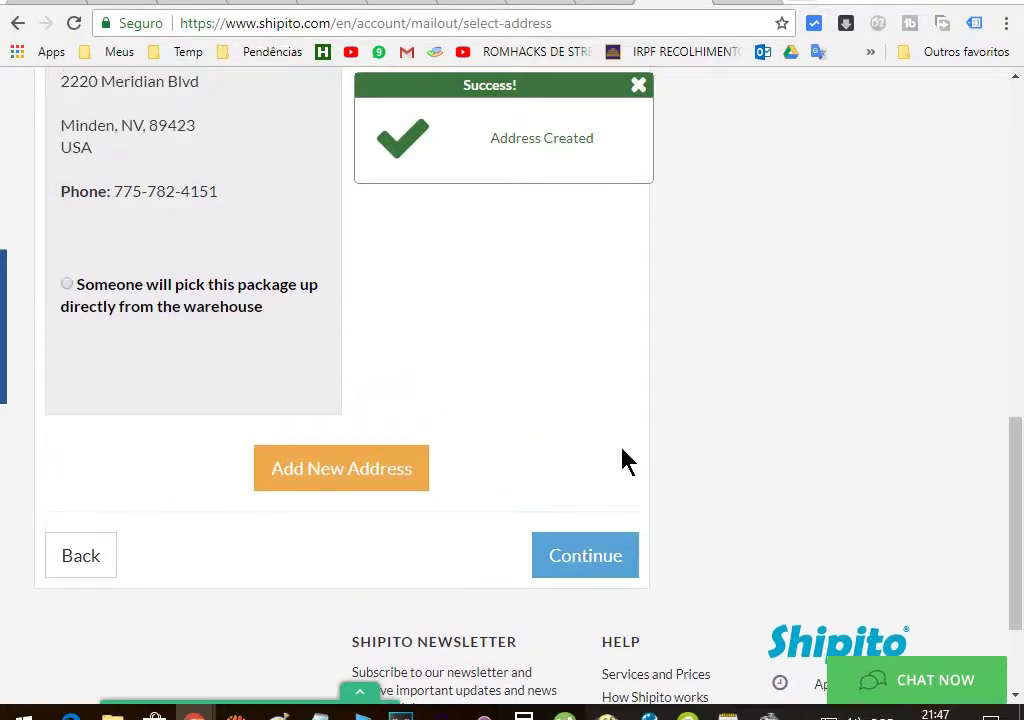
scroll(622, 462, up, 10)
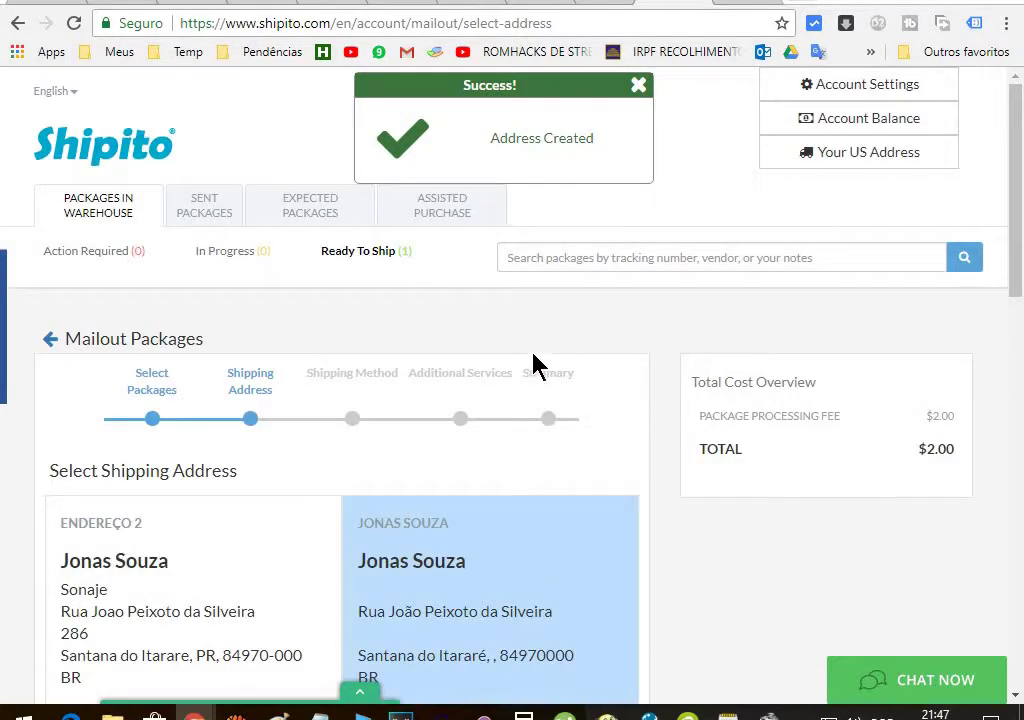
scroll(451, 370, down, 11)
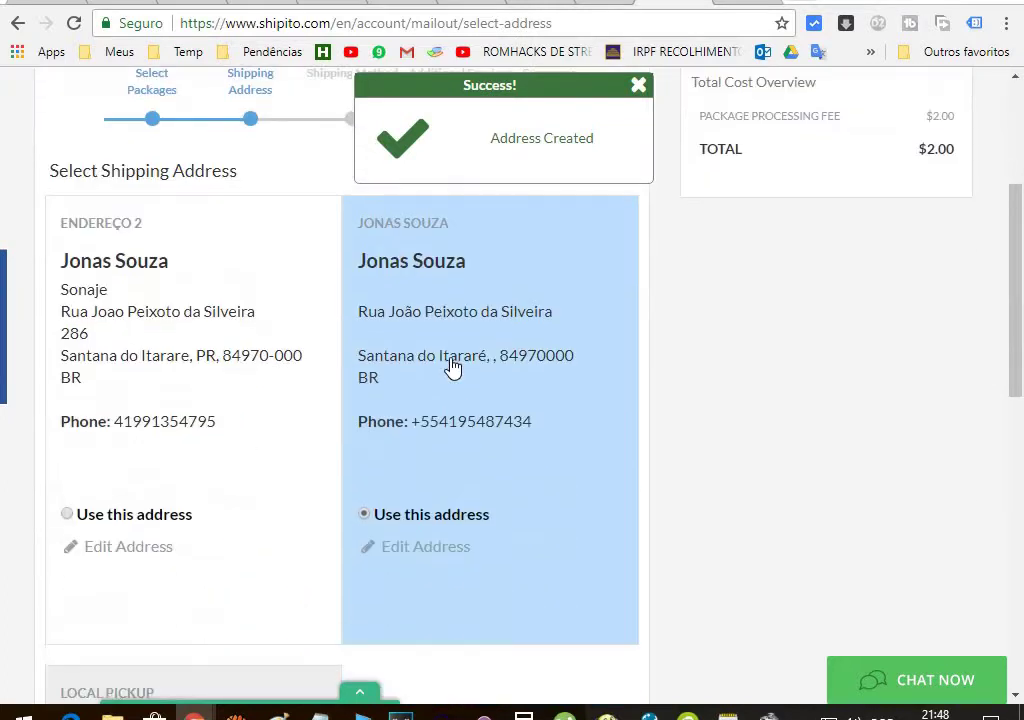
click(586, 458)
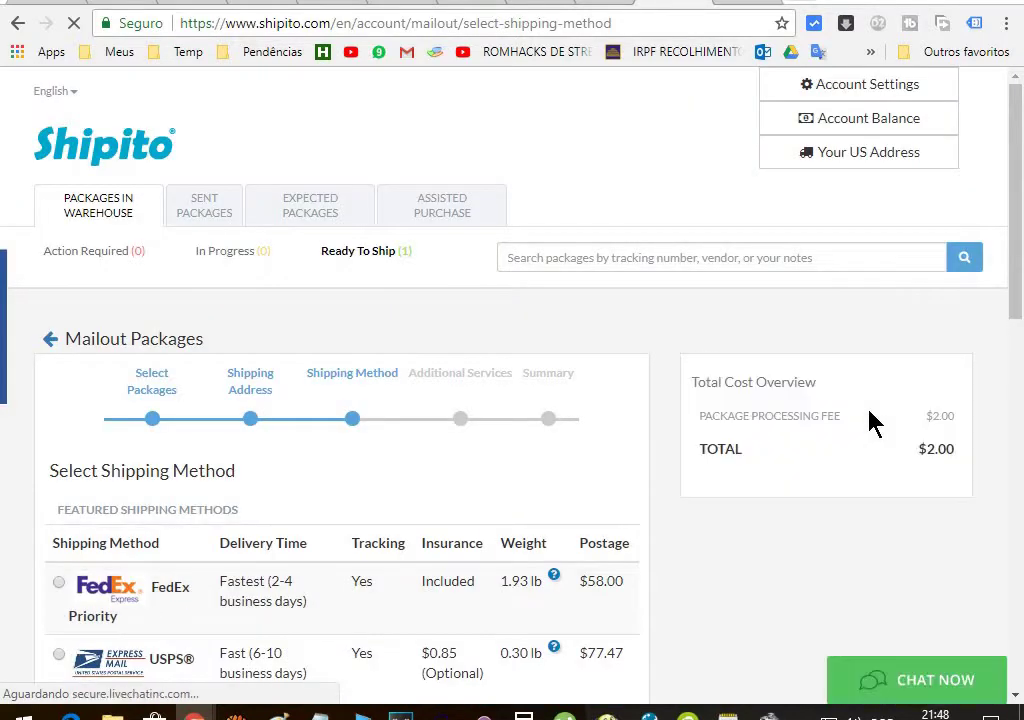
Scroll to the Available Shipping Methods list showing Airmail Economy at $4.49
scroll(518, 390, down, 2)
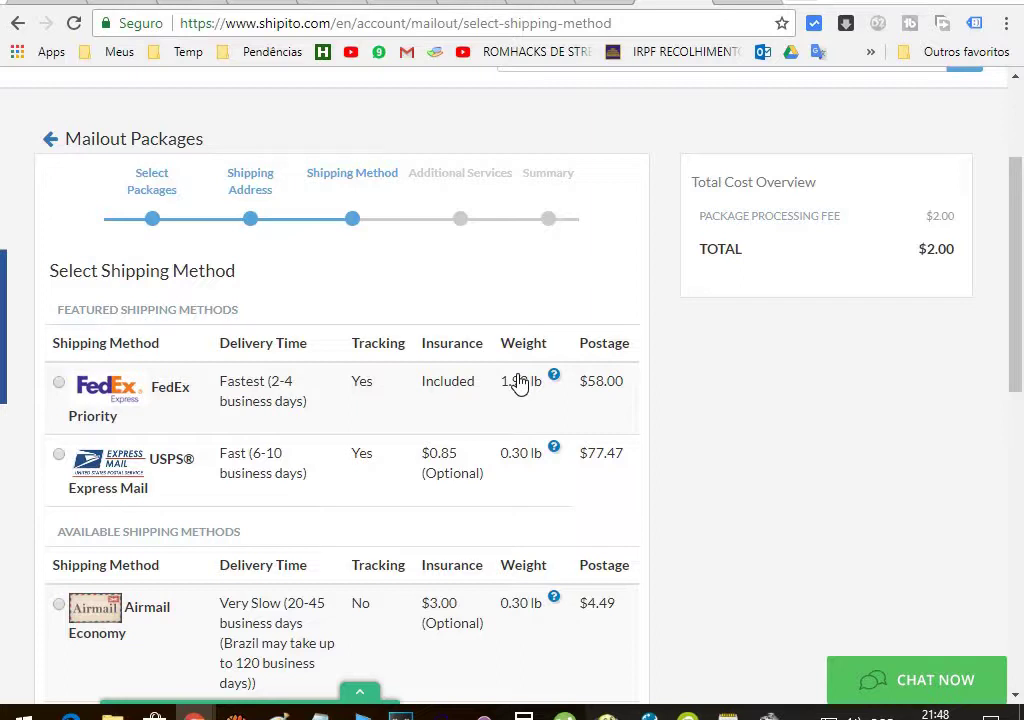
key(ctrl+Tab)
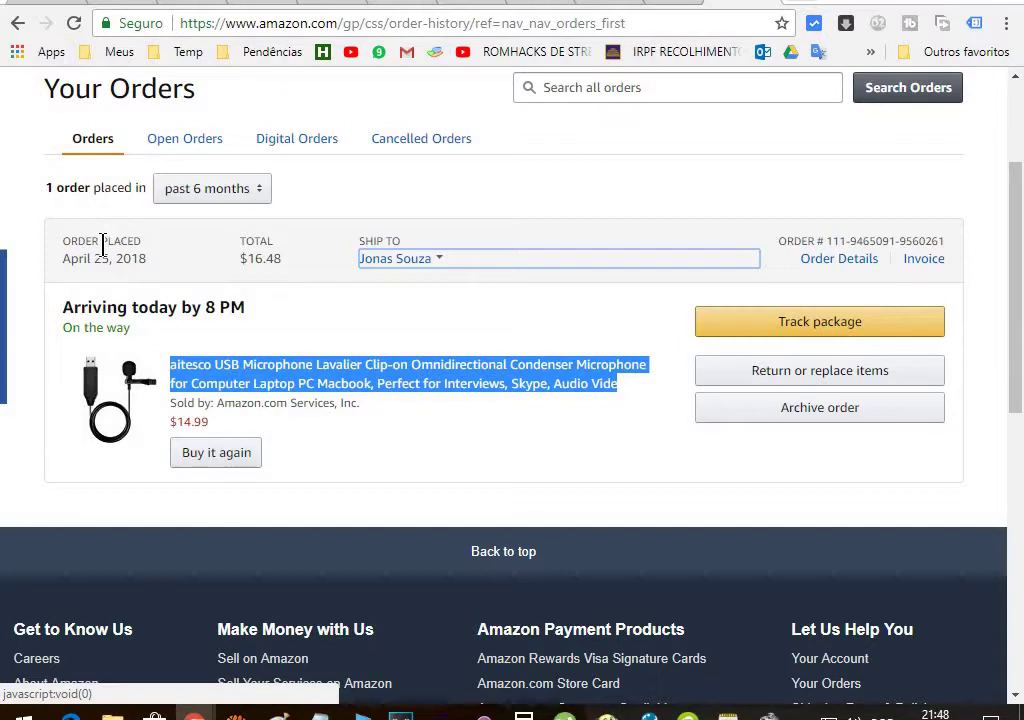
mouse_move(434, 264)
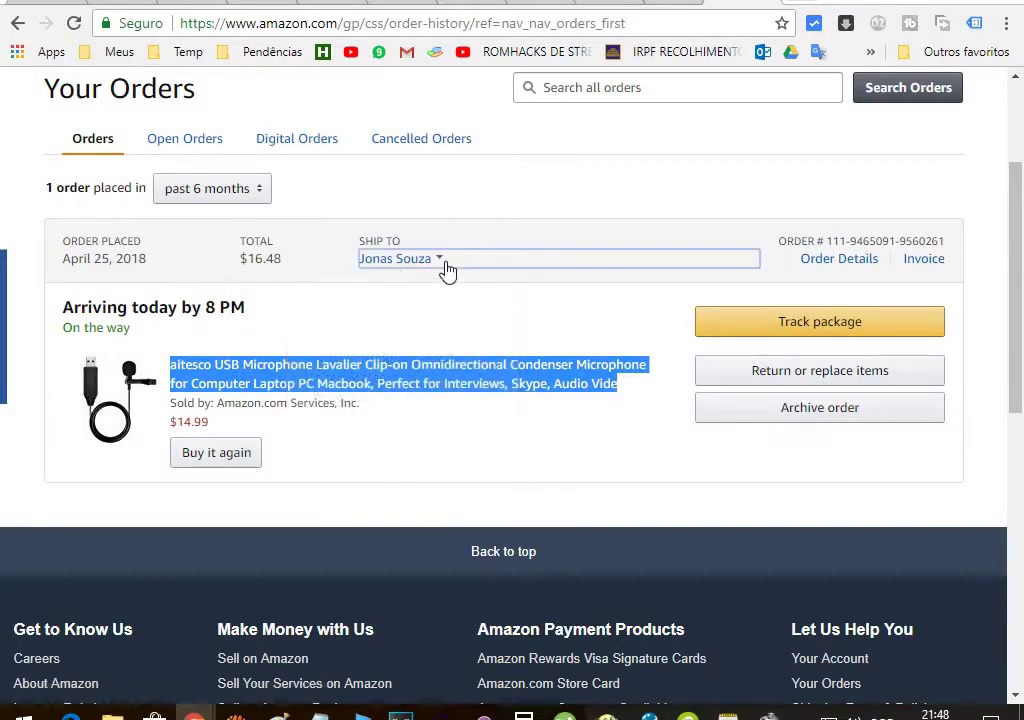
scroll(446, 272, up, 2)
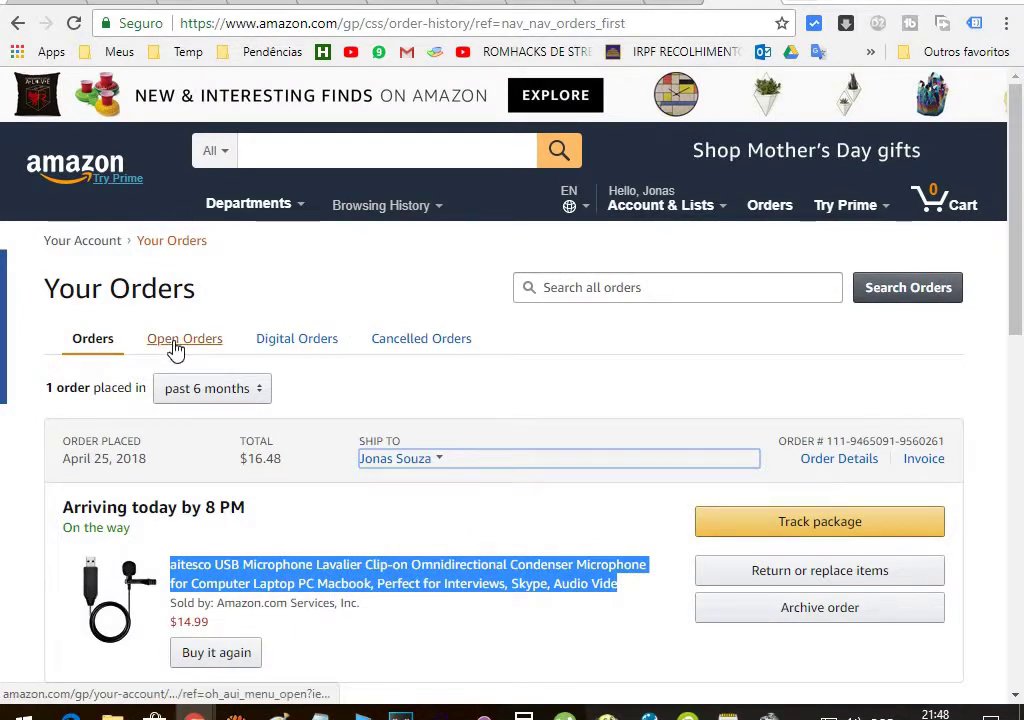
scroll(142, 441, down, 2)
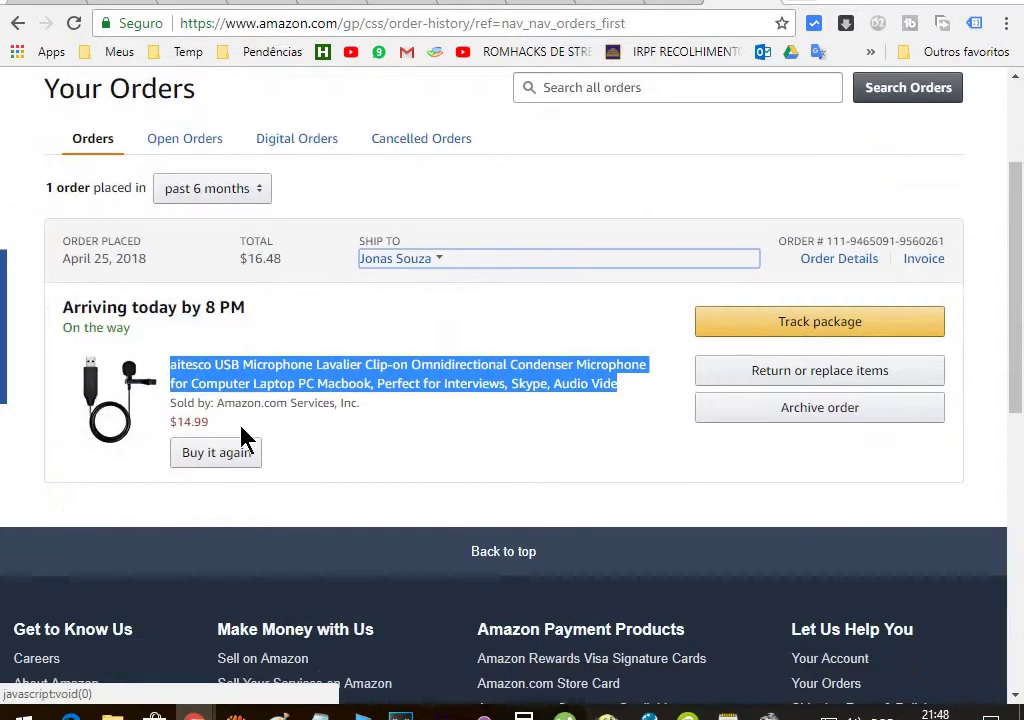
scroll(347, 437, up, 2)
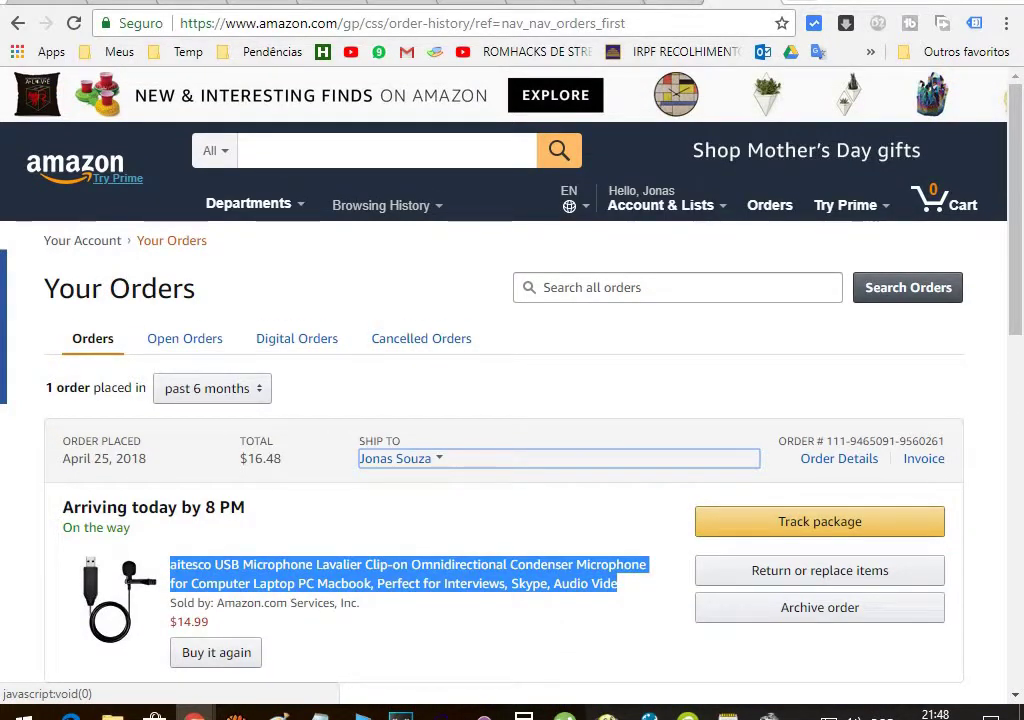
Return to the Shipito tab and review the shipping methods and insurance help notes
key(ctrl+Tab)
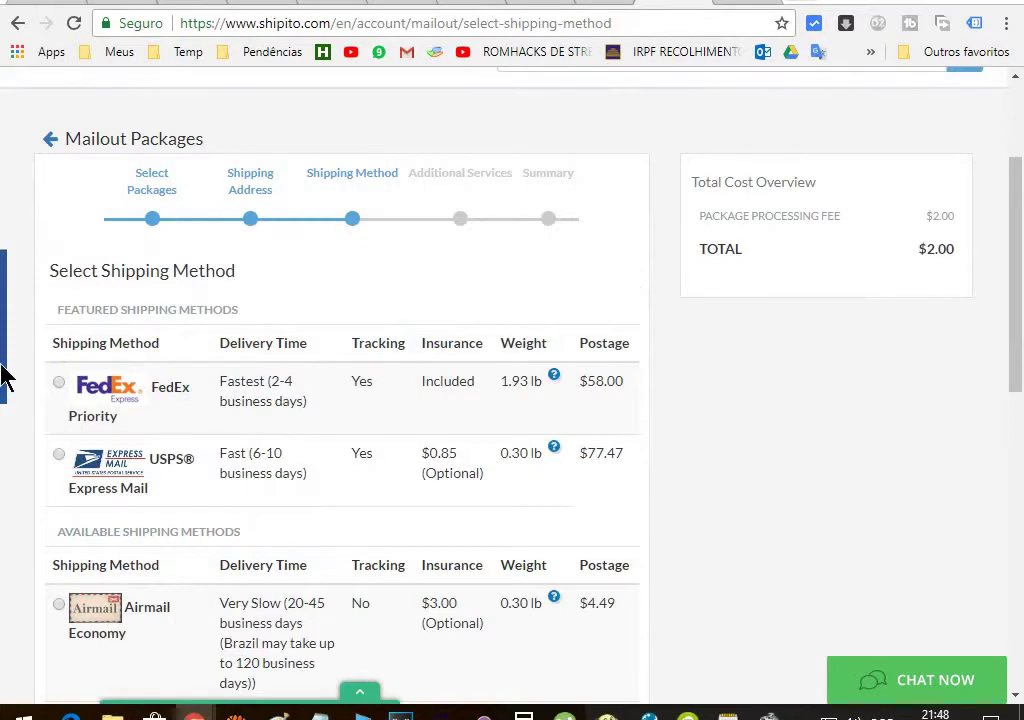
scroll(755, 428, down, 2)
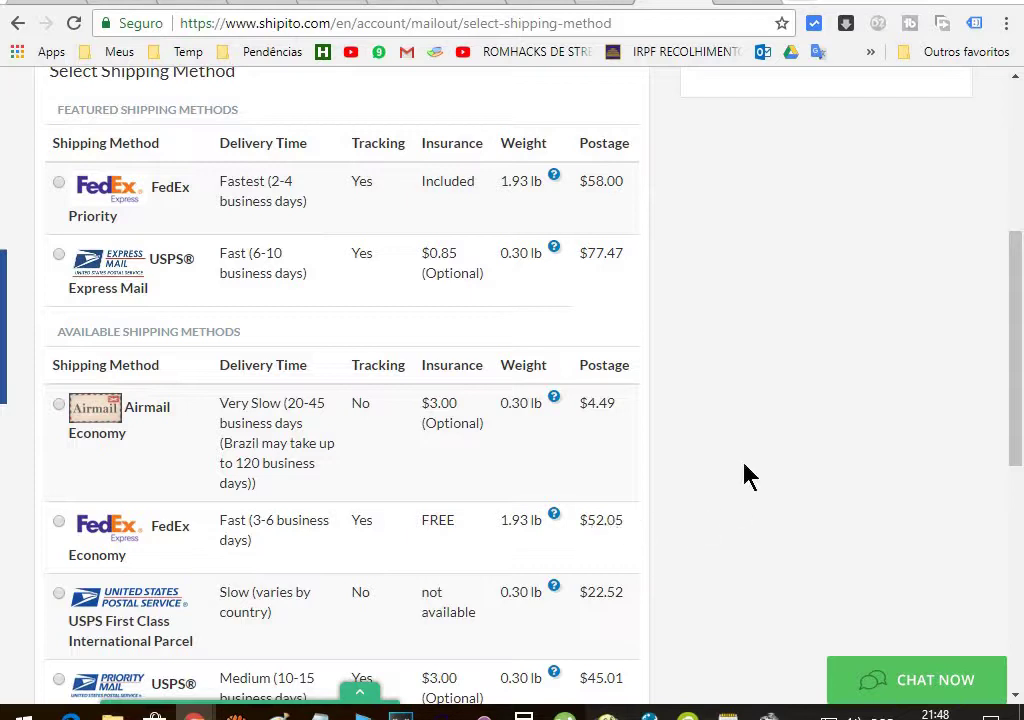
scroll(743, 425, down, 2)
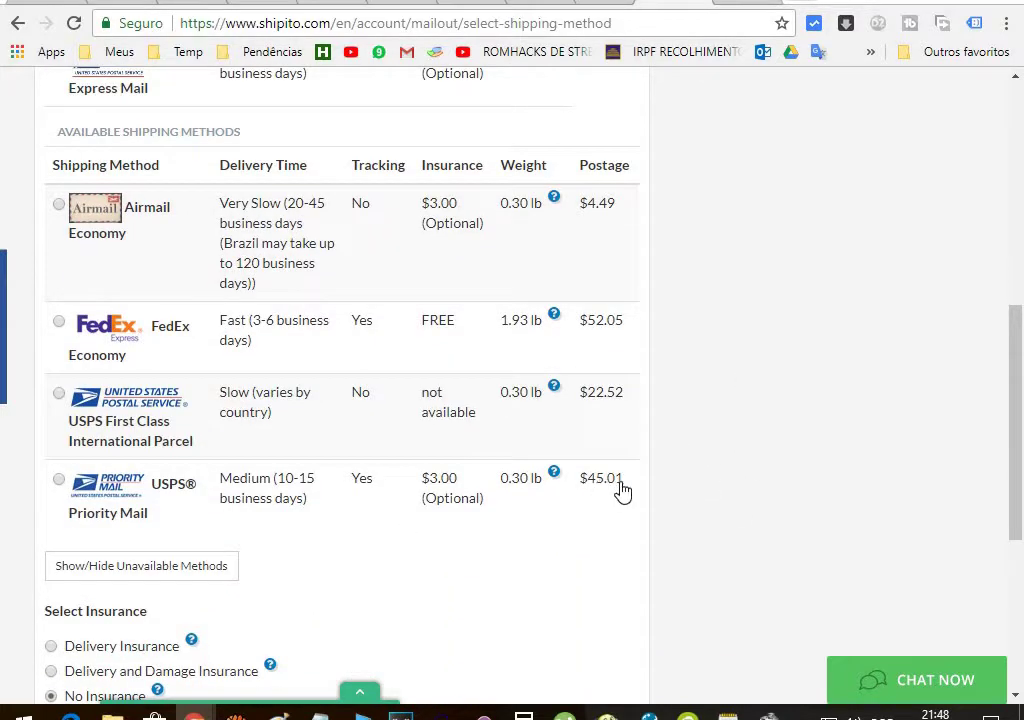
scroll(775, 435, down, 2)
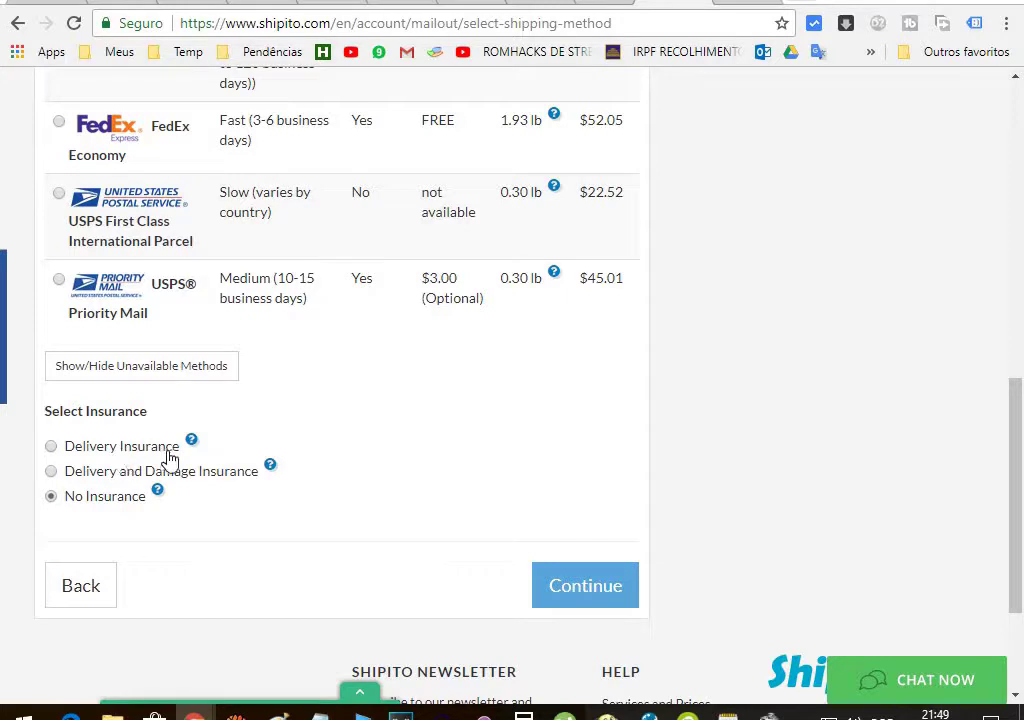
mouse_move(190, 447)
mouse_move(158, 492)
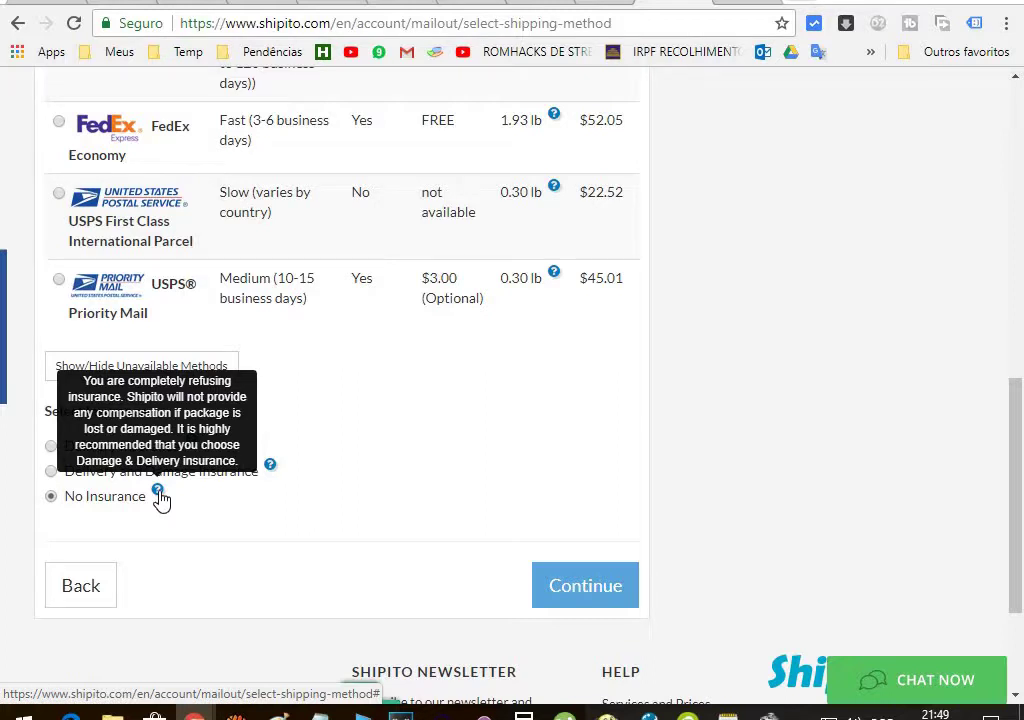
scroll(460, 450, down, 2)
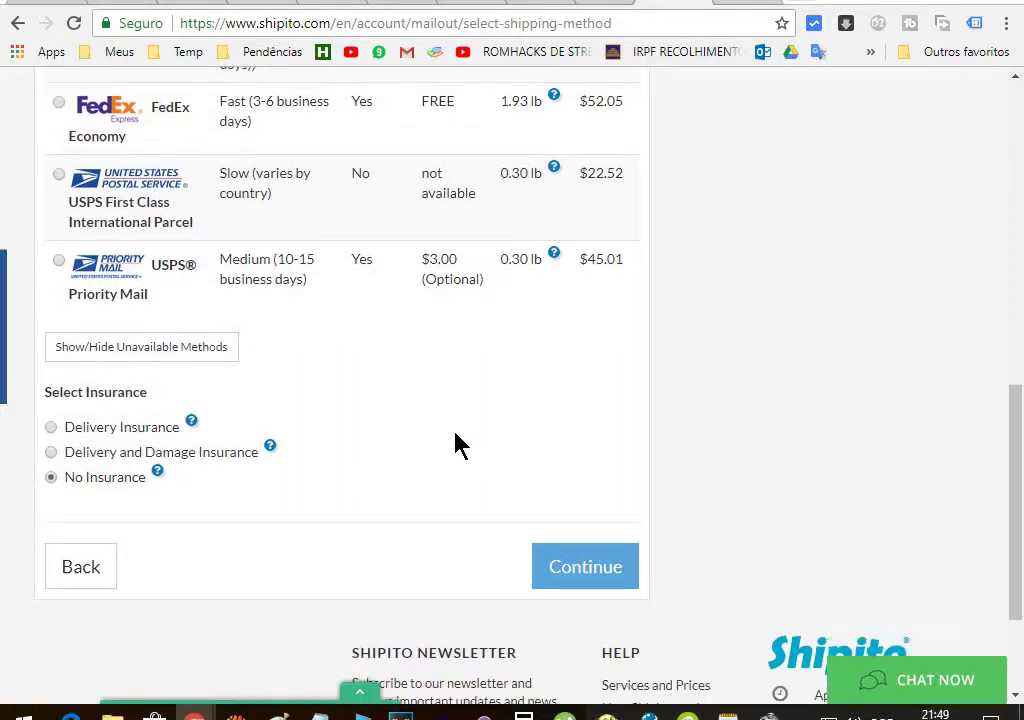
scroll(455, 441, up, 6)
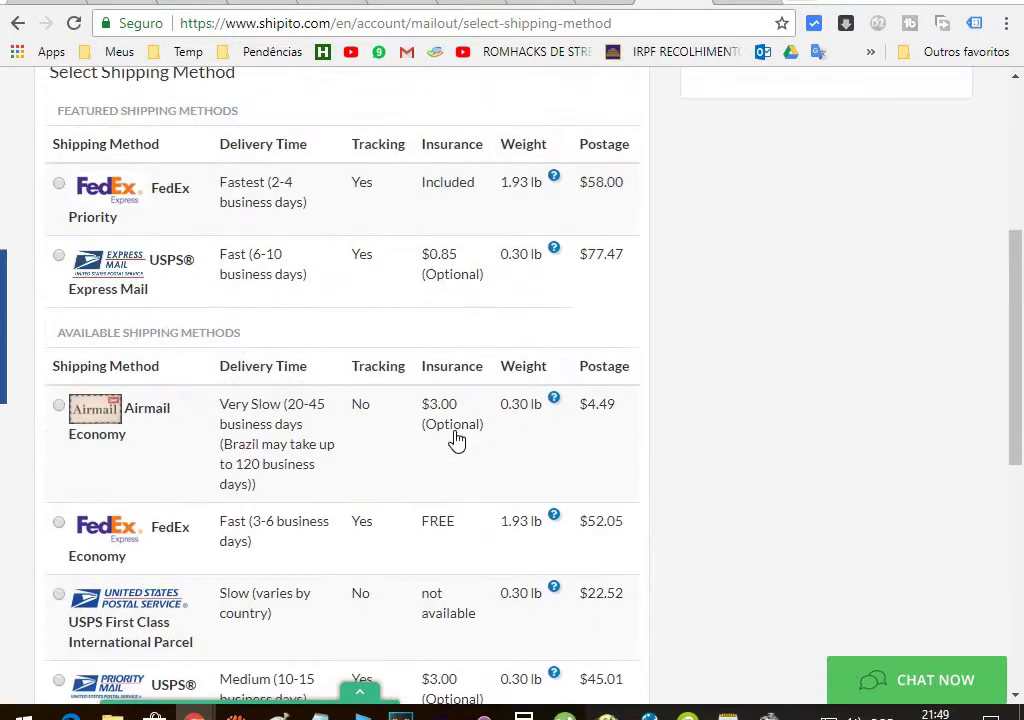
scroll(350, 340, up, 2)
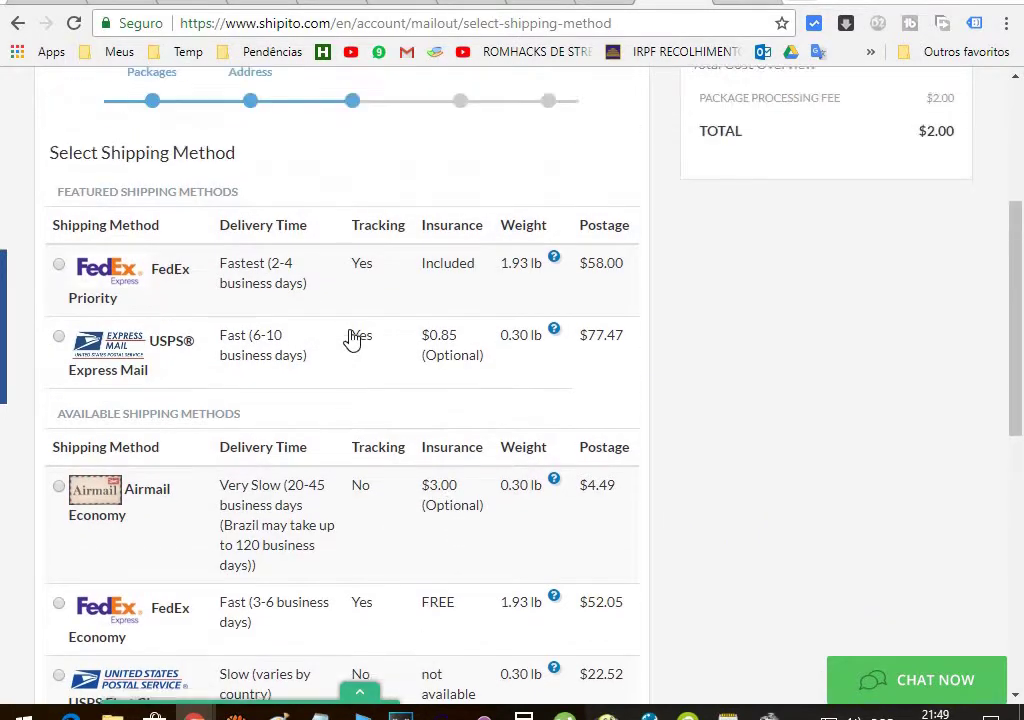
scroll(350, 340, down, 1)
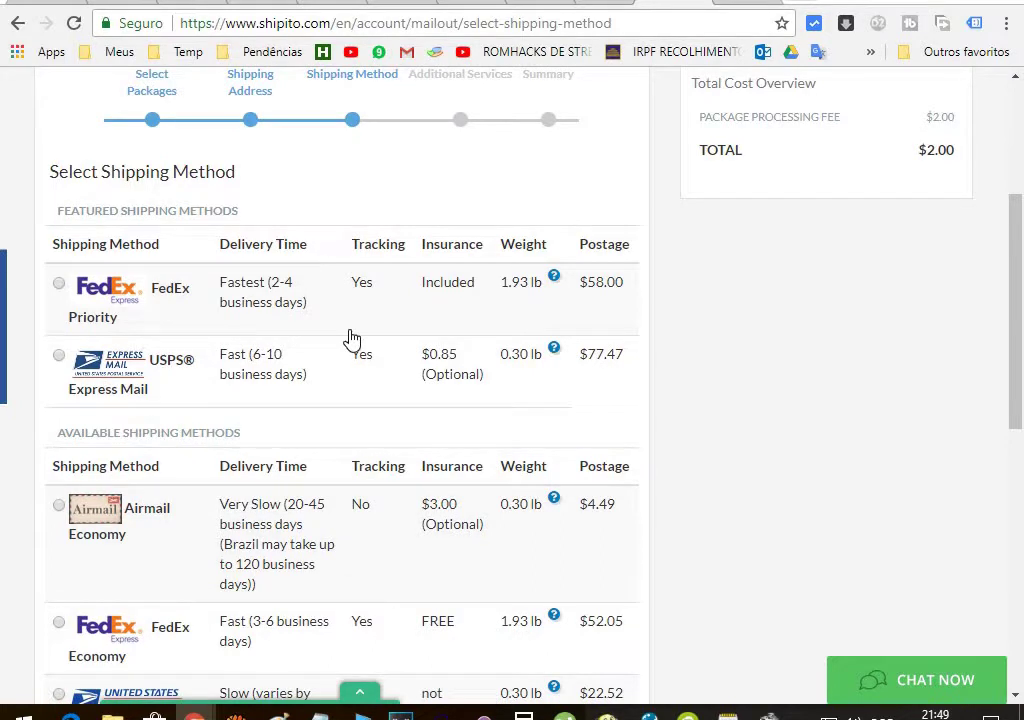
scroll(350, 340, down, 2)
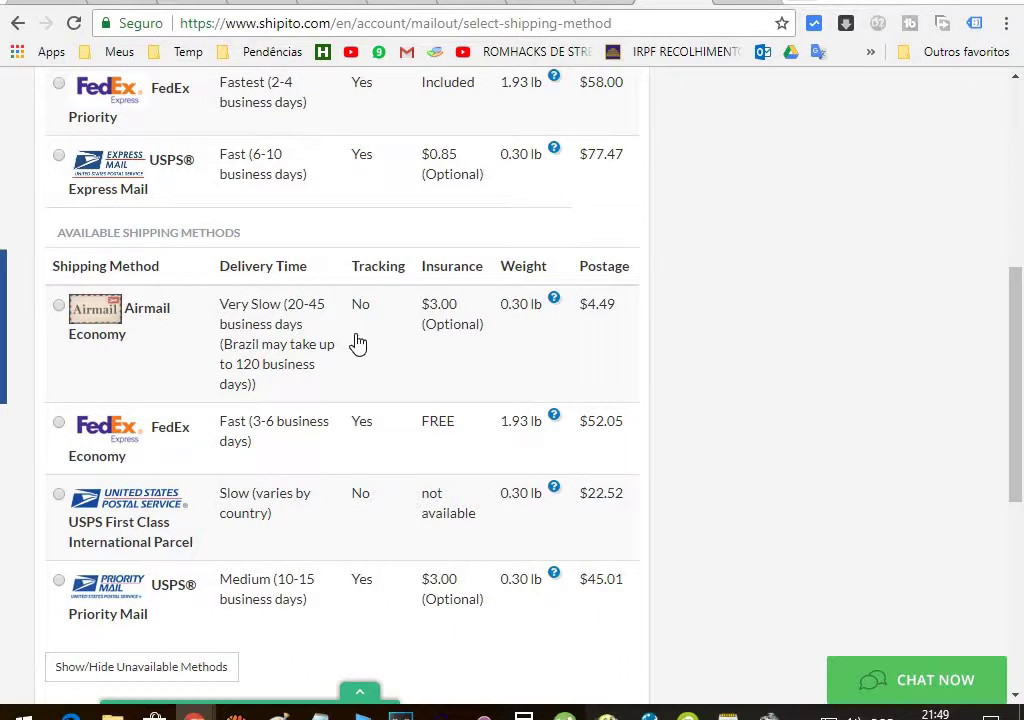
scroll(355, 343, up, 2)
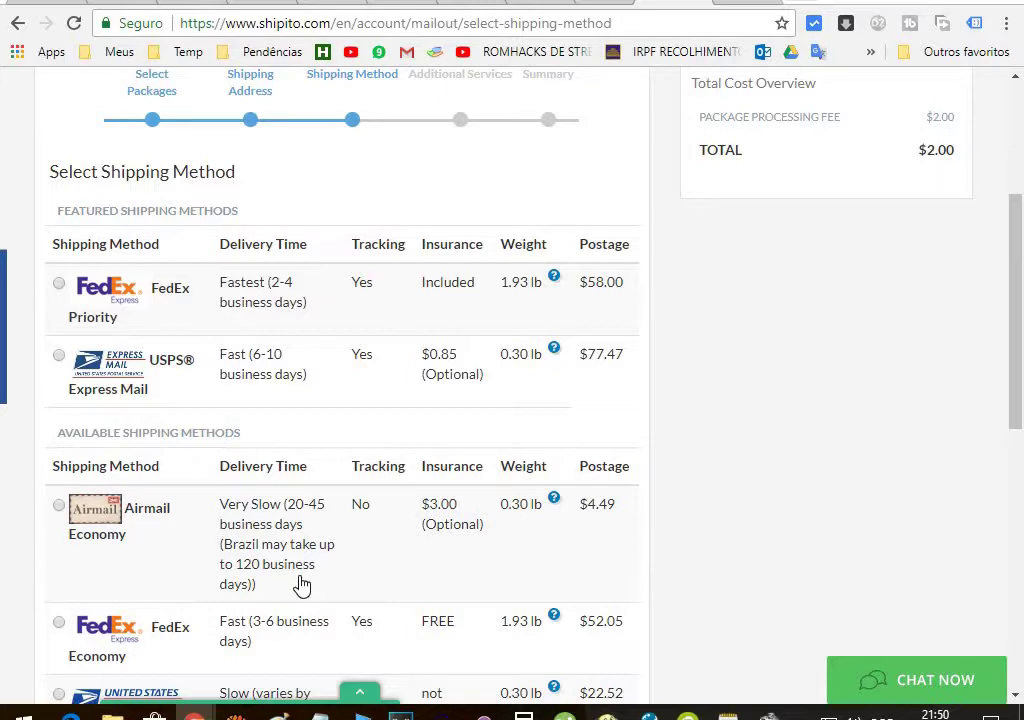
scroll(773, 418, down, 2)
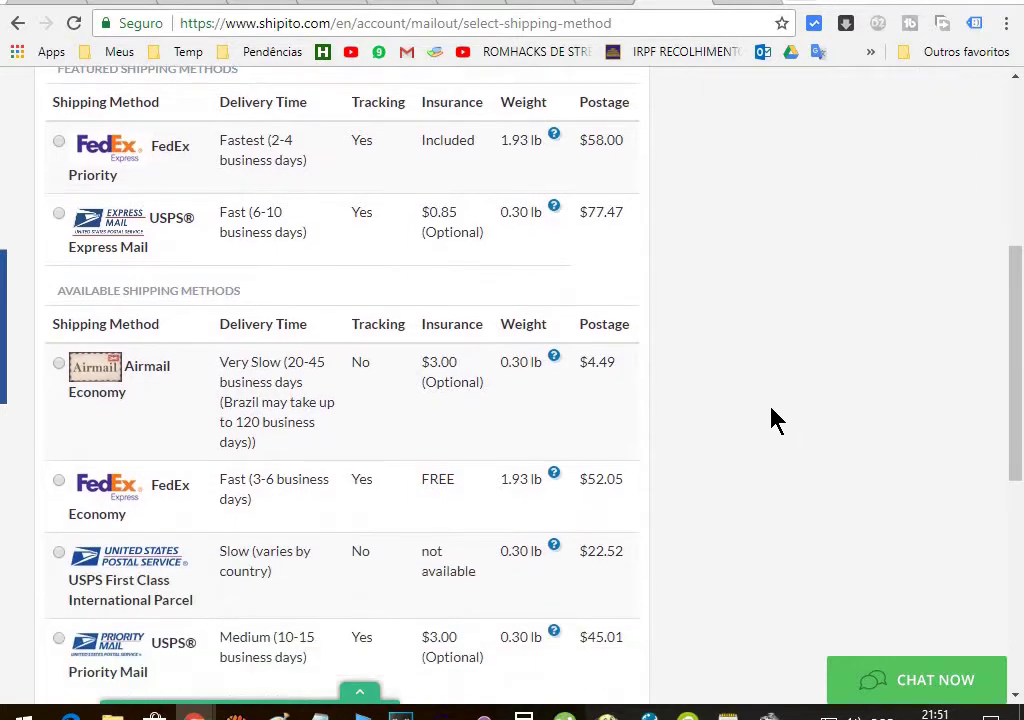
scroll(773, 418, down, 1)
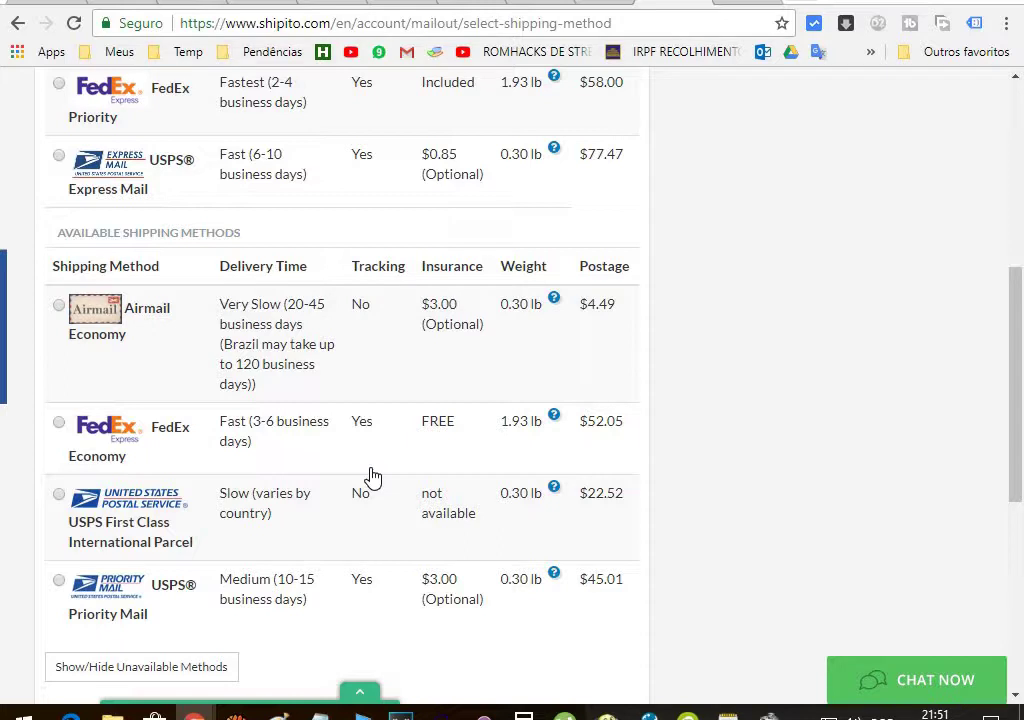
scroll(370, 478, up, 2)
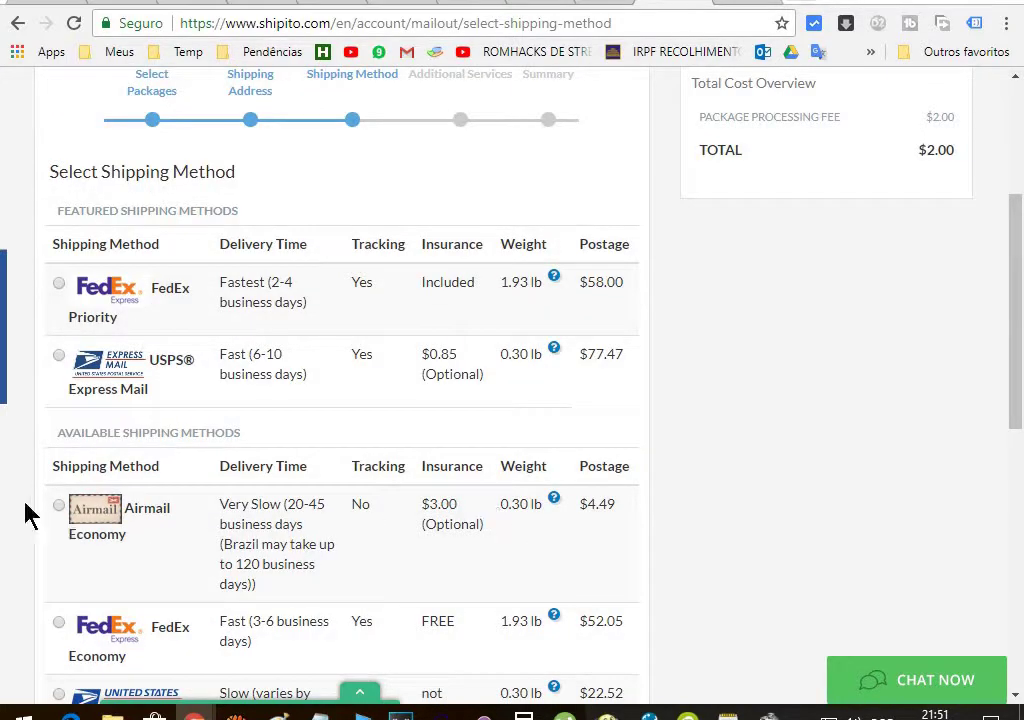
Choose Airmail Economy at $4.49 and accept its limited-tracking warning
click(59, 507)
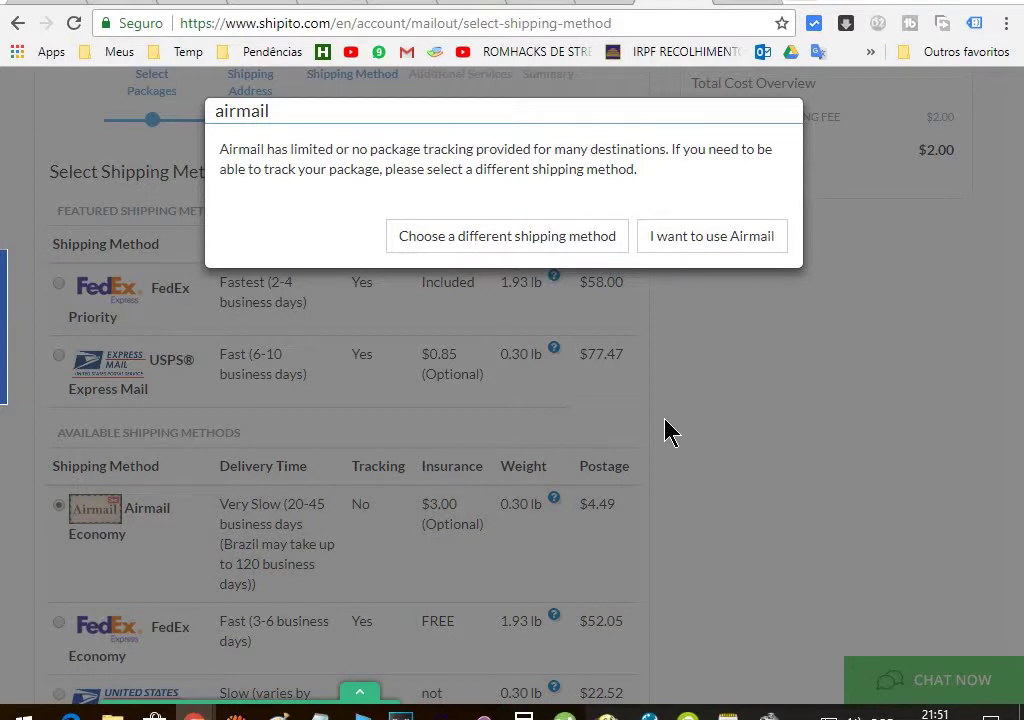
click(736, 246)
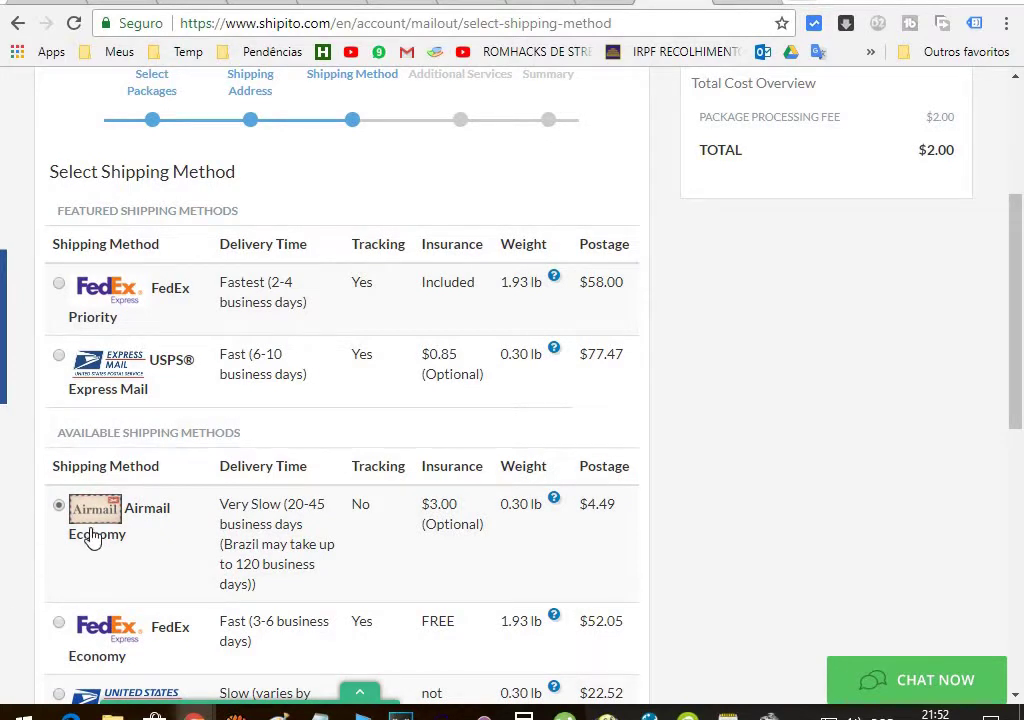
scroll(85, 520, down, 2)
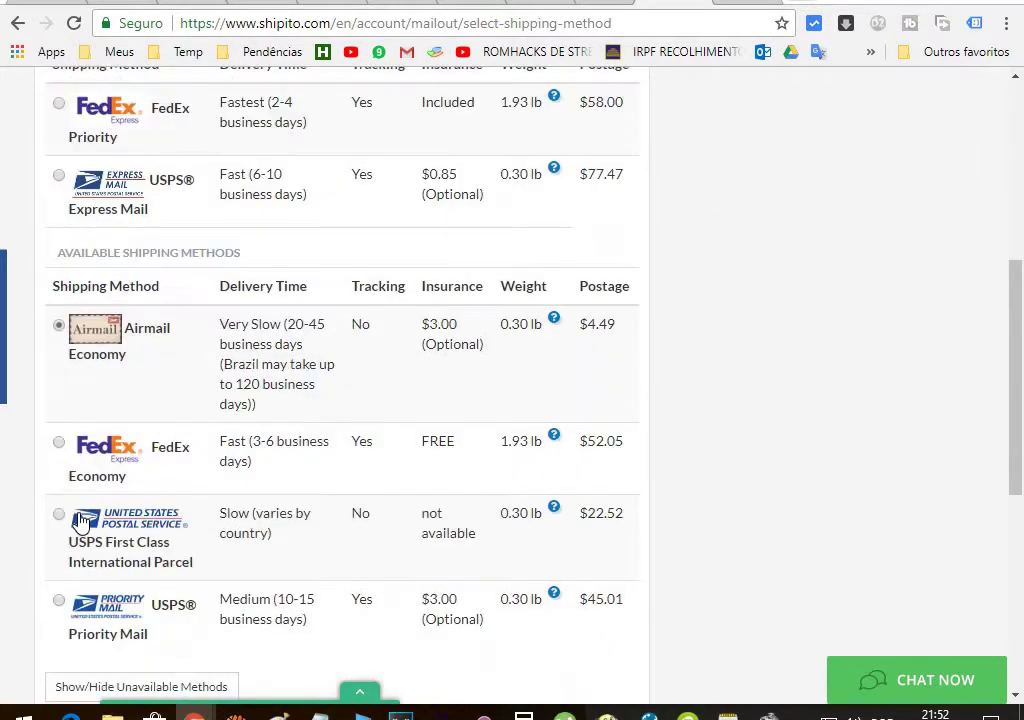
scroll(80, 525, up, 4)
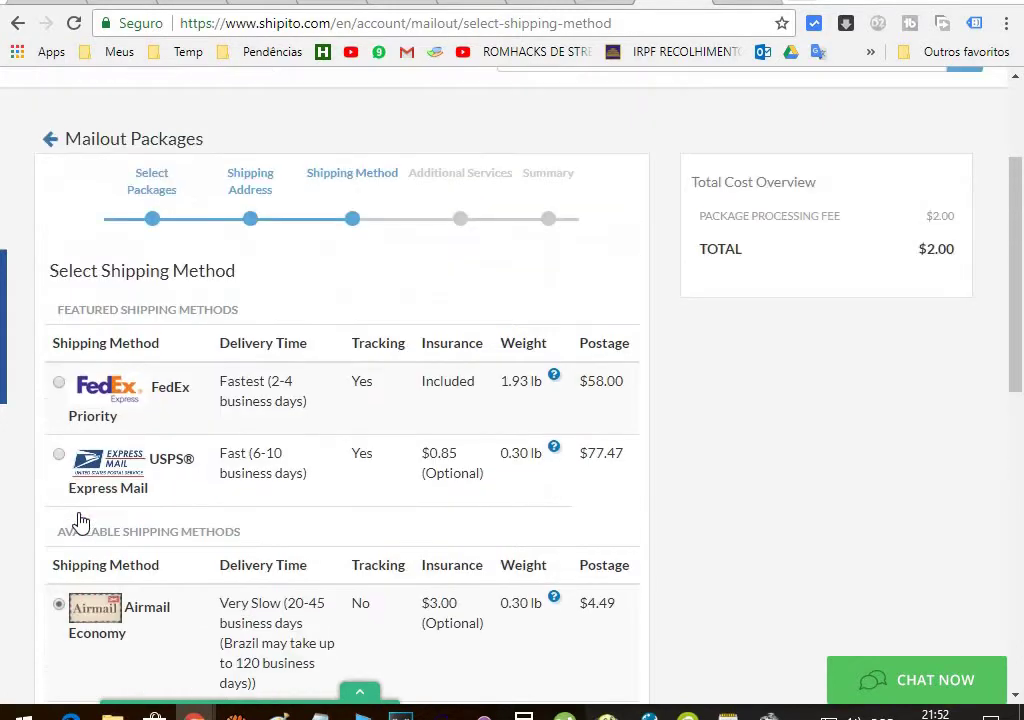
scroll(80, 525, down, 2)
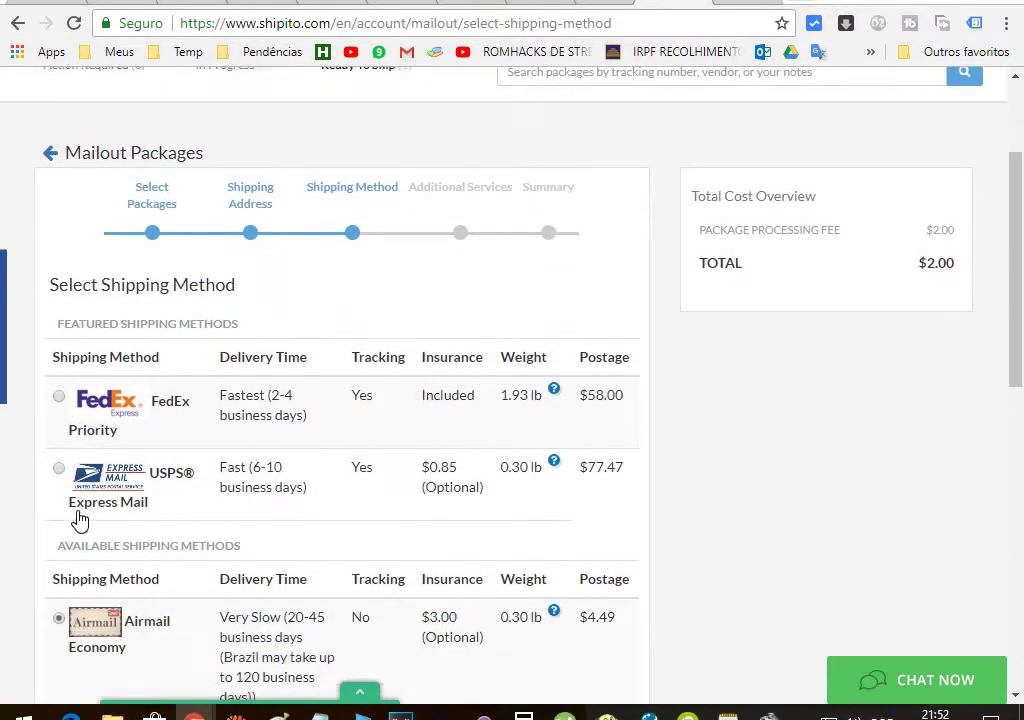
Continue to the Additional Services step with the $6.49 total
scroll(735, 513, down, 3)
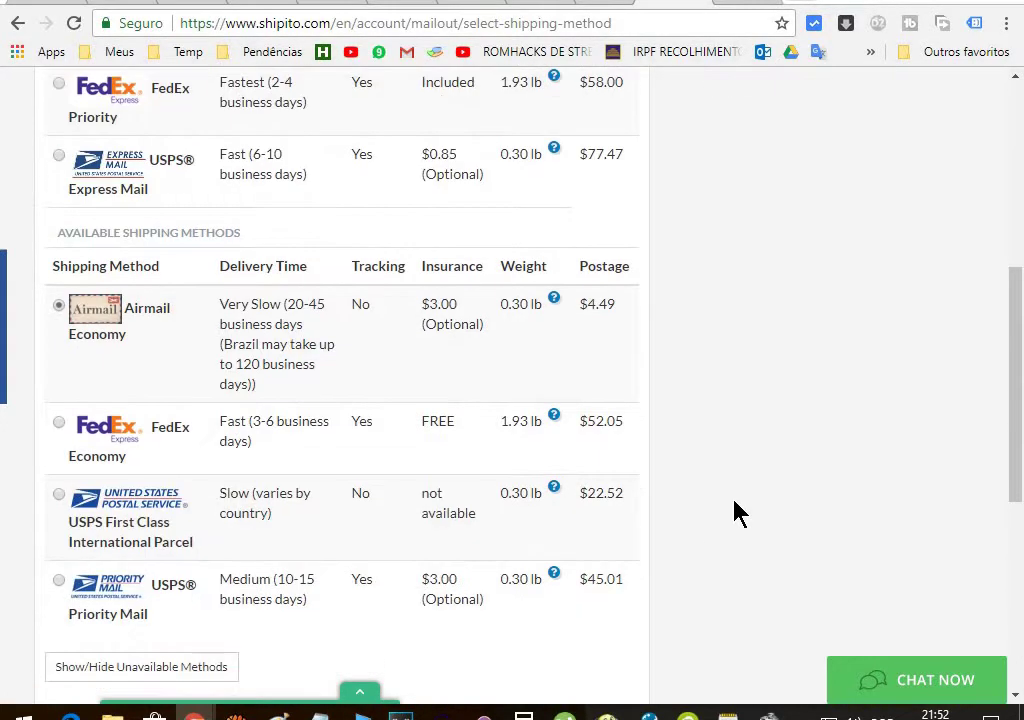
scroll(735, 513, down, 1)
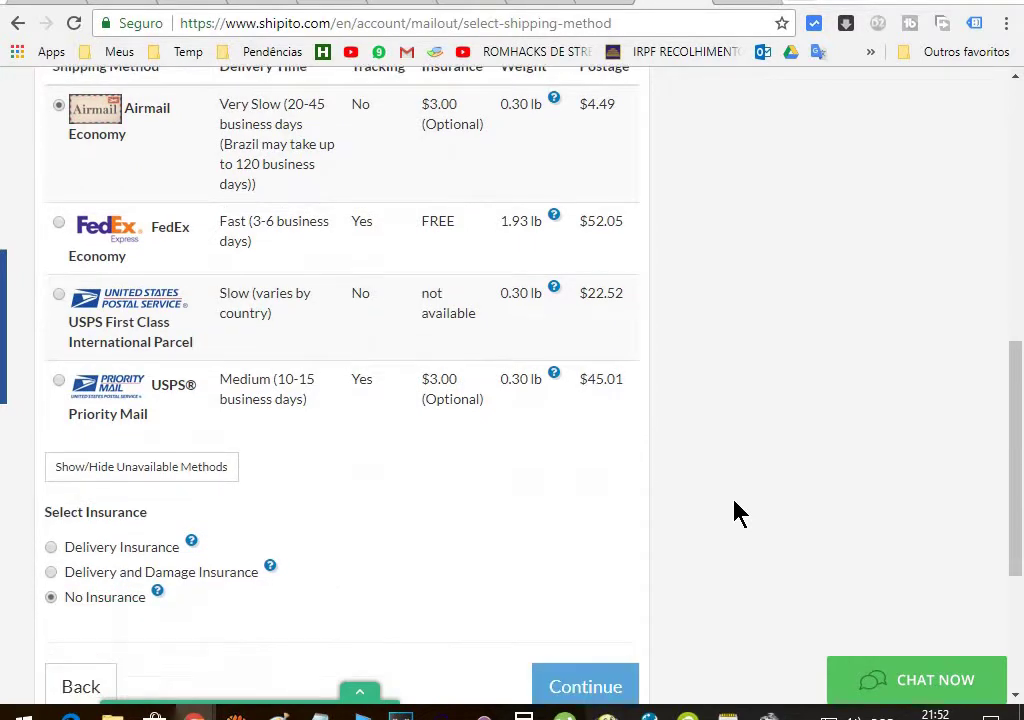
scroll(735, 513, up, 5)
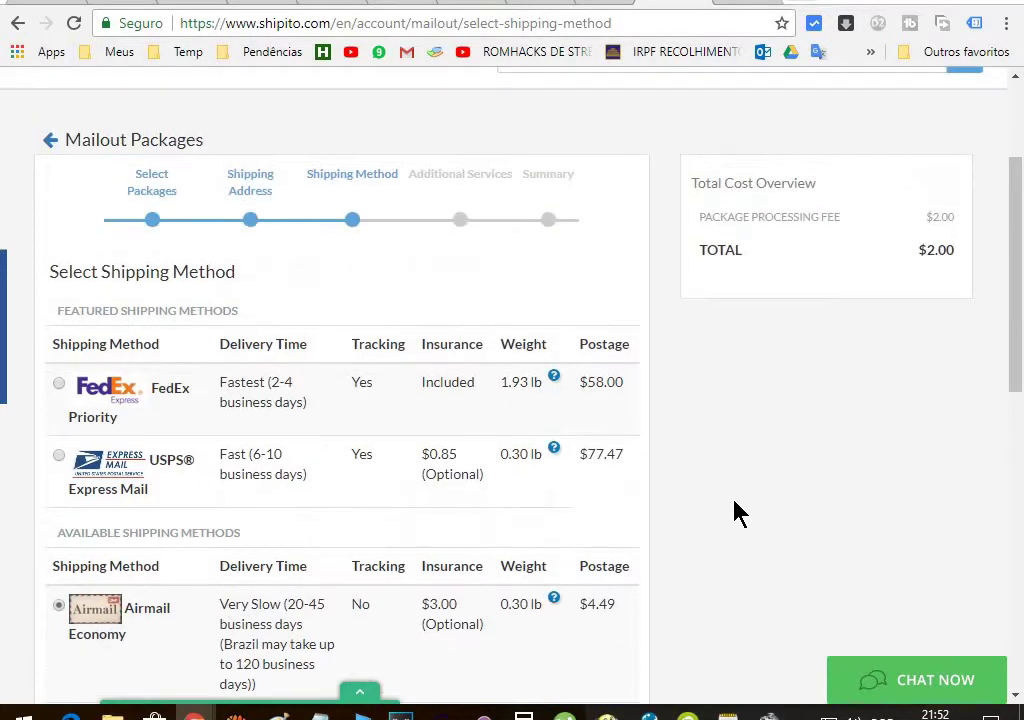
scroll(735, 513, up, 2)
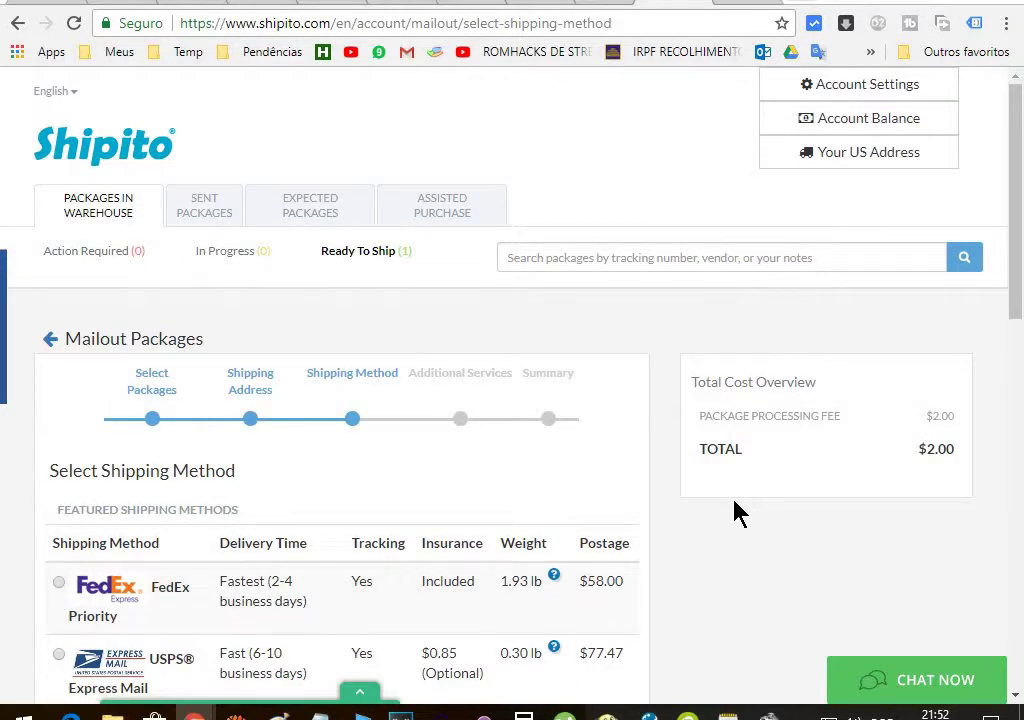
scroll(735, 513, down, 10)
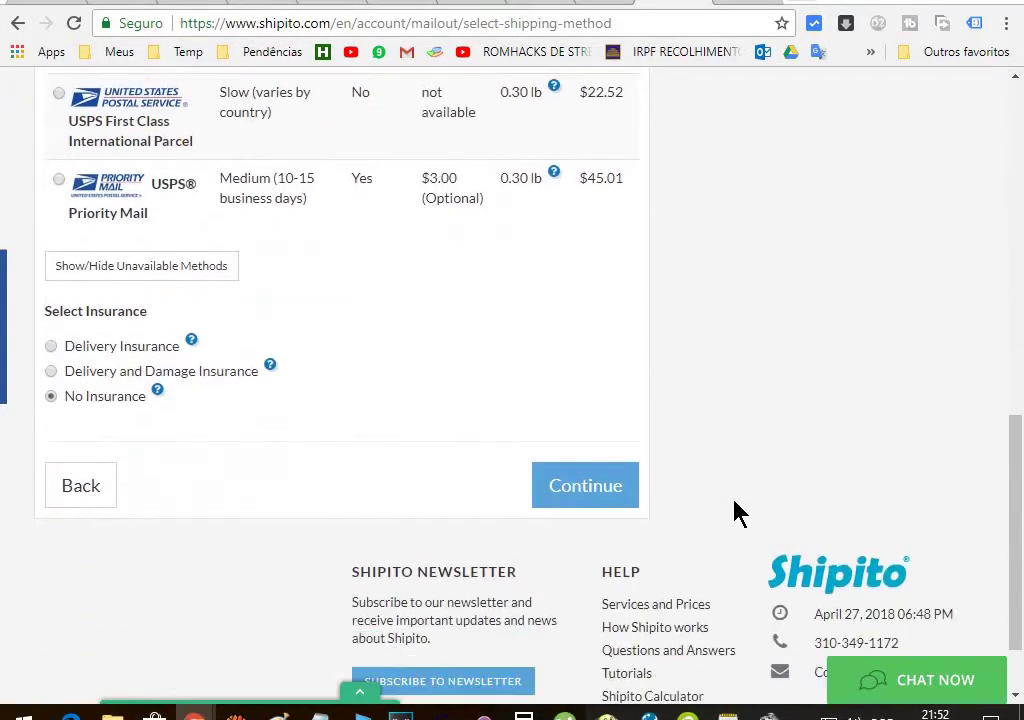
scroll(735, 513, down, 1)
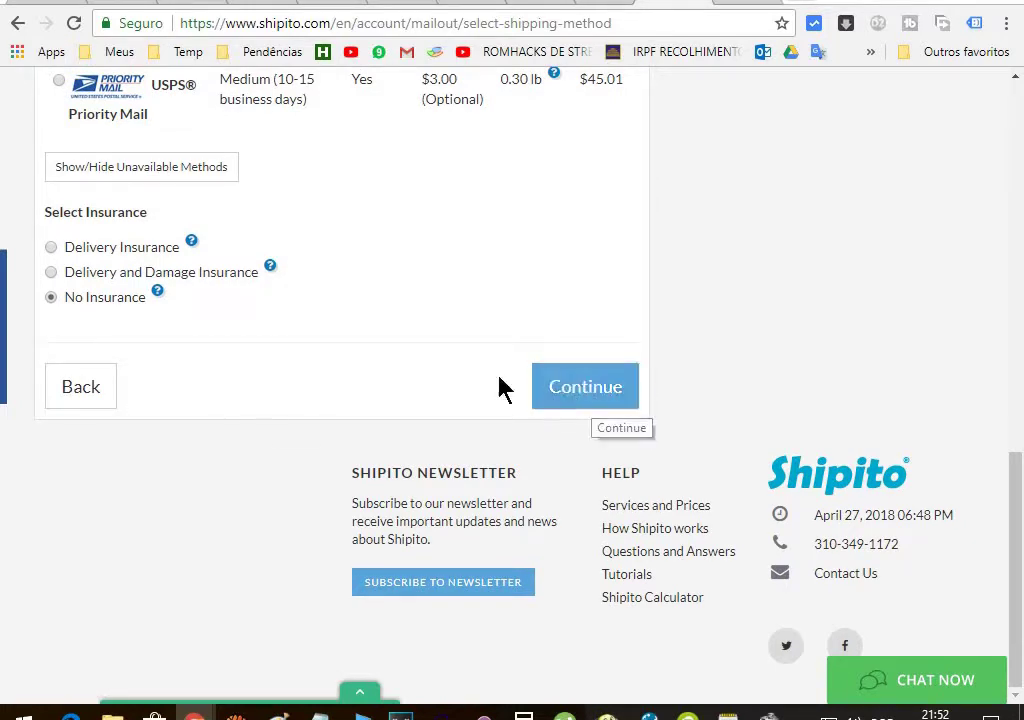
click(596, 397)
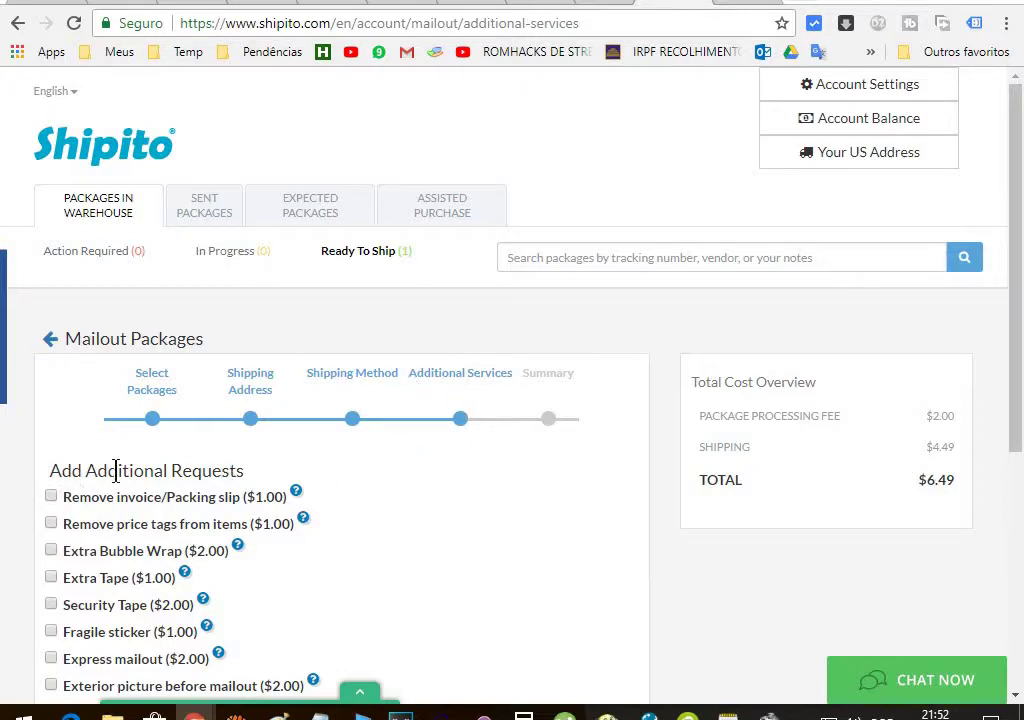
Leave all Additional Requests unchecked and continue to the Summary step
scroll(214, 465, down, 2)
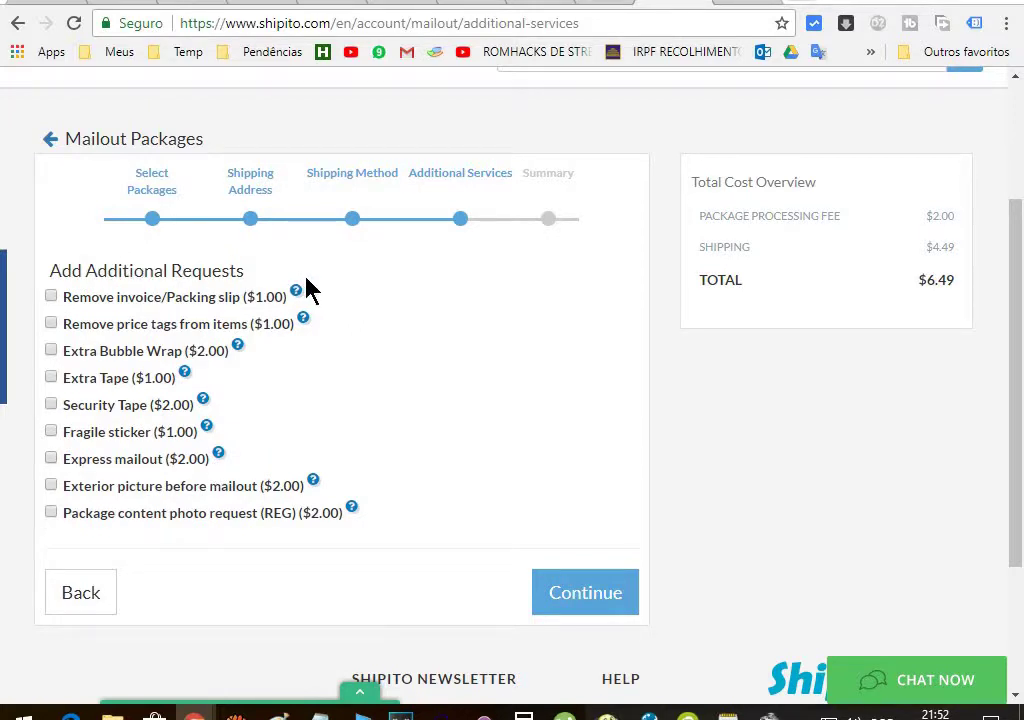
mouse_move(297, 292)
scroll(476, 428, up, 3)
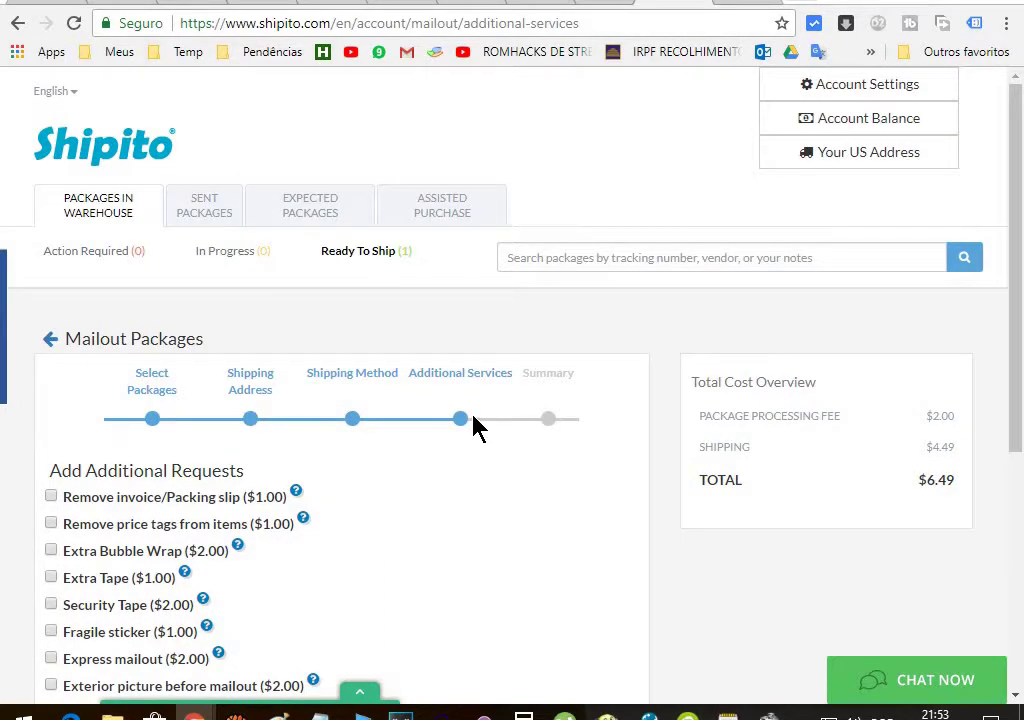
scroll(474, 423, down, 4)
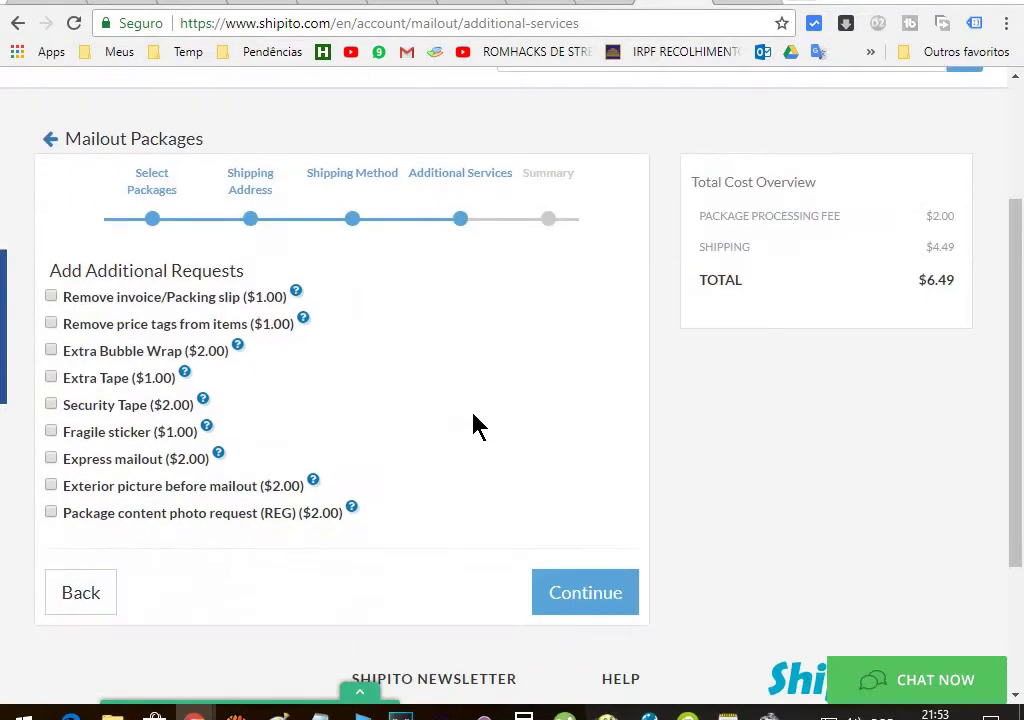
scroll(443, 360, up, 4)
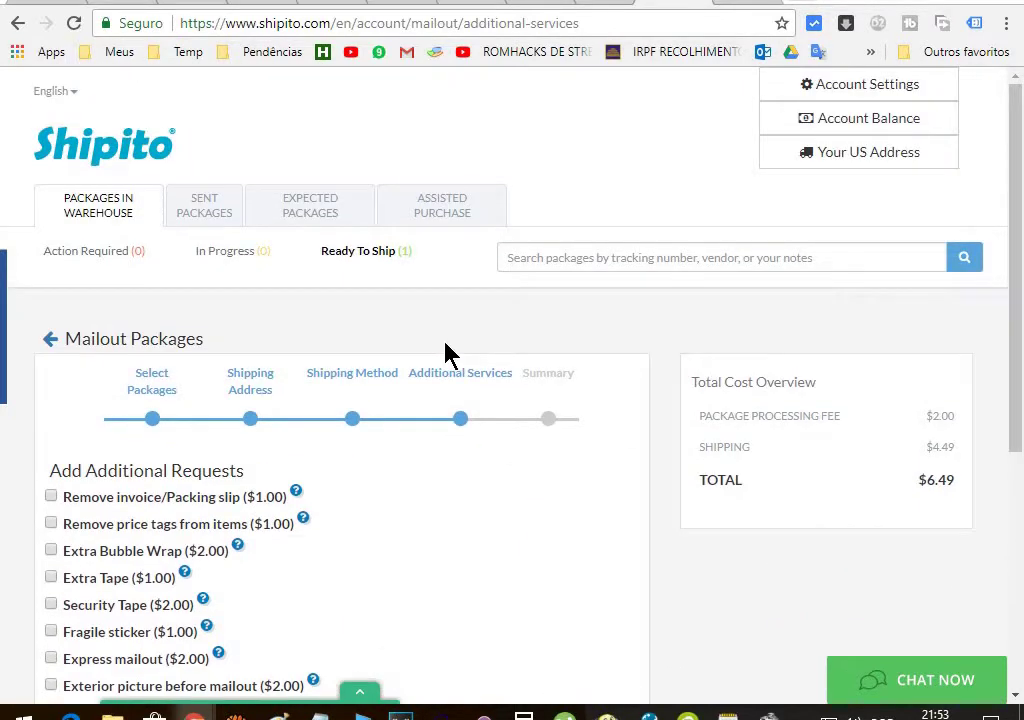
scroll(447, 352, down, 4)
click(574, 391)
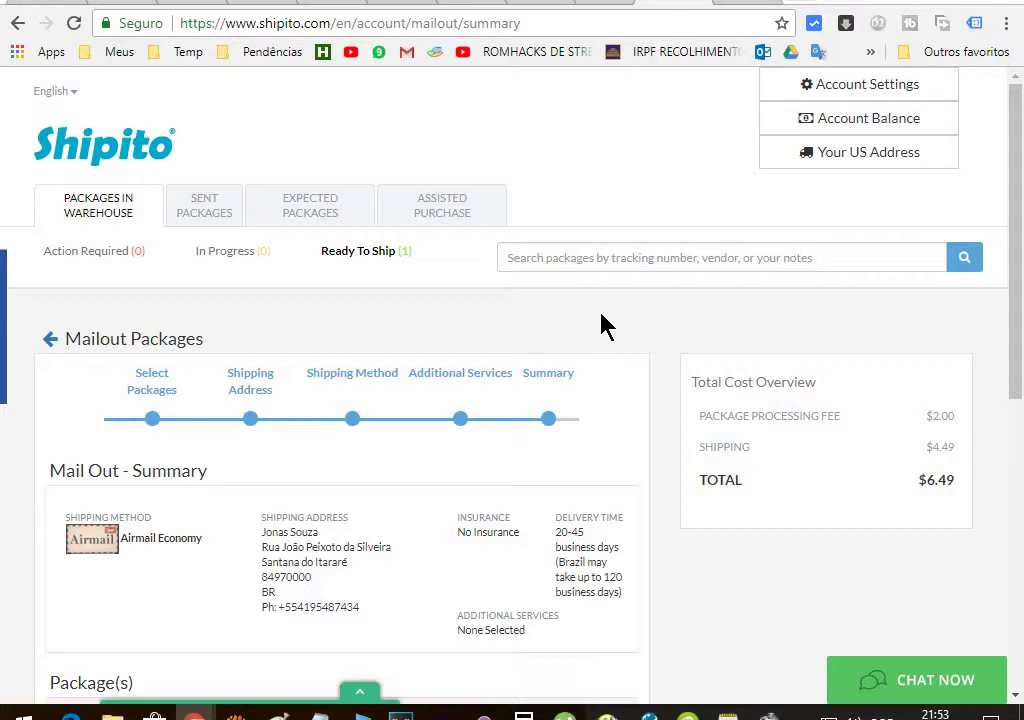
Review Package A (0.30 lb, $16.48 declared, $6.49 total) and confirm the shipment
scroll(528, 336, down, 1)
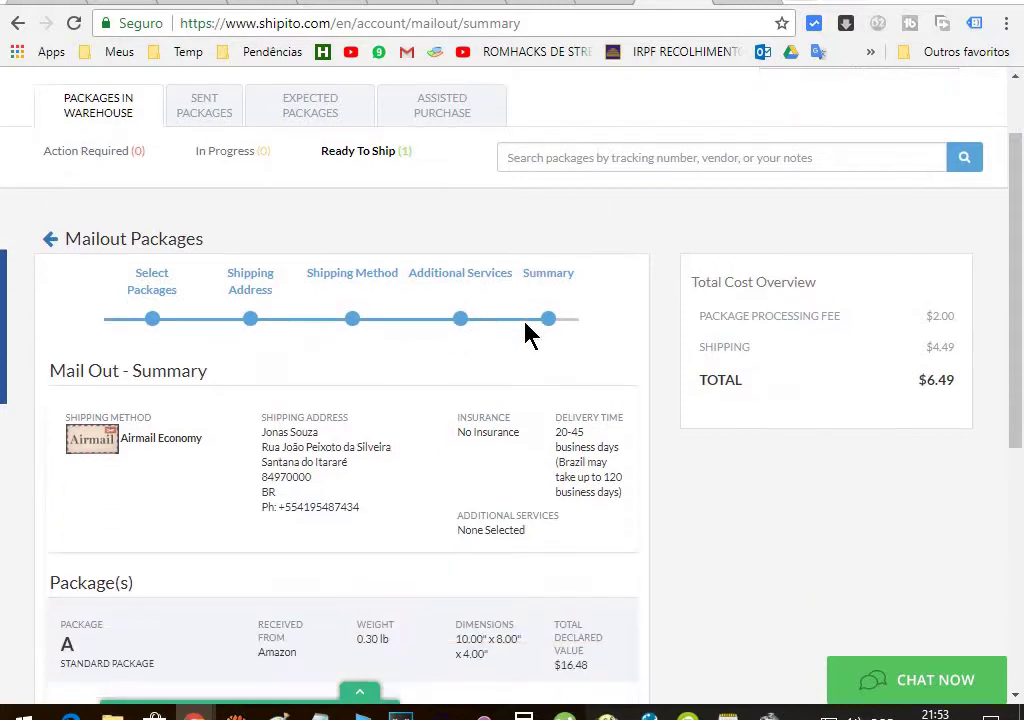
scroll(490, 398, down, 1)
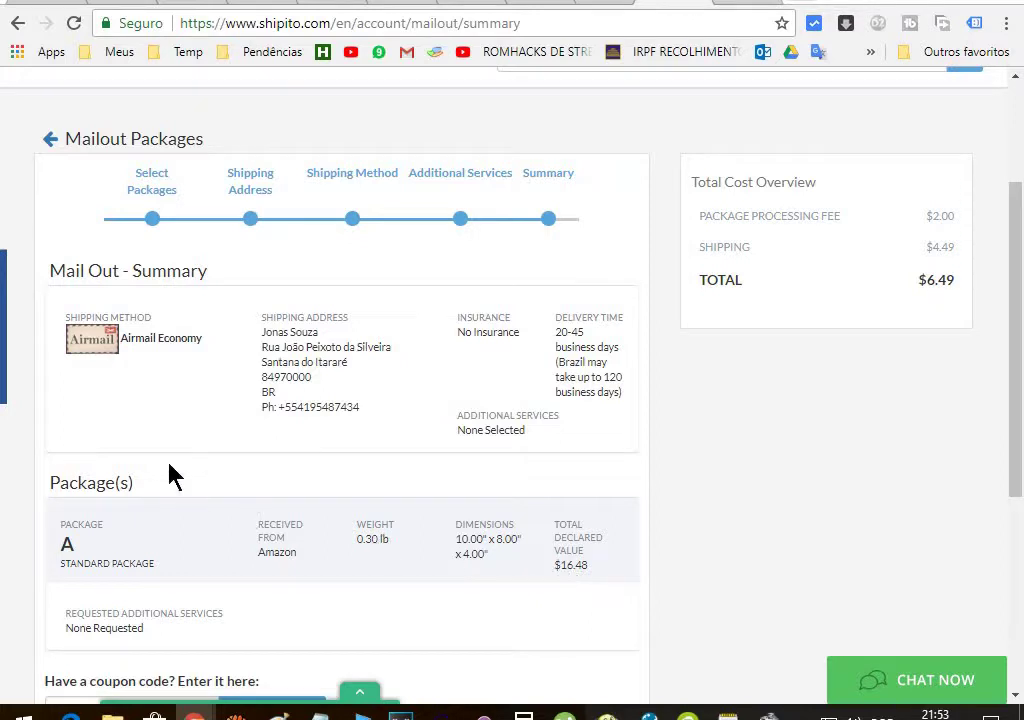
scroll(160, 437, down, 2)
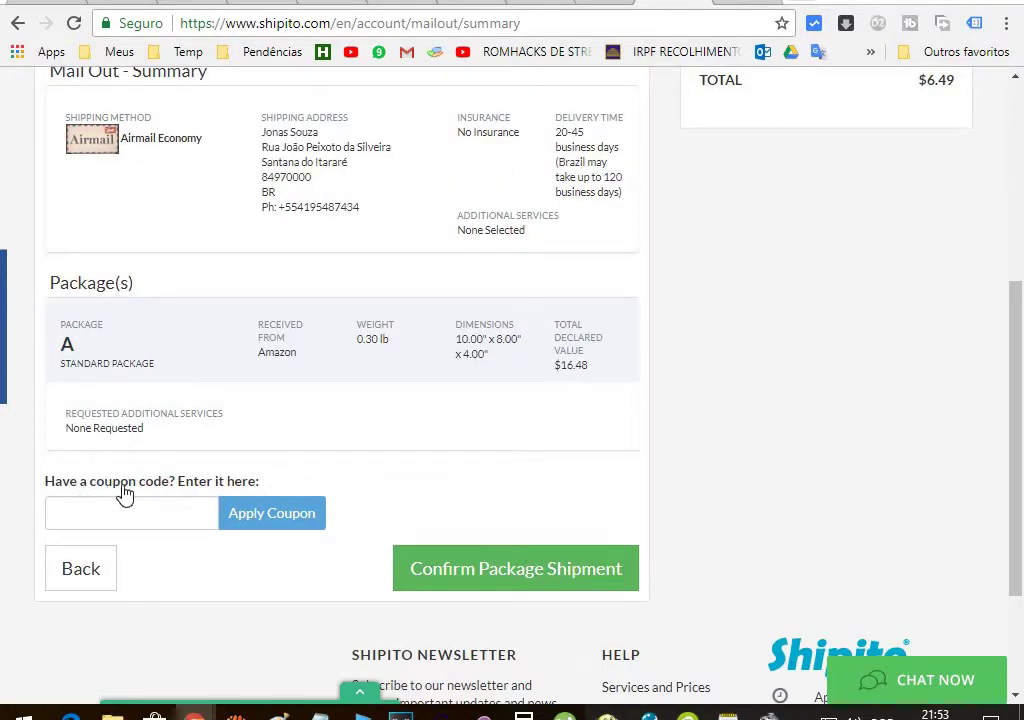
scroll(730, 405, up, 1)
scroll(730, 405, up, 3)
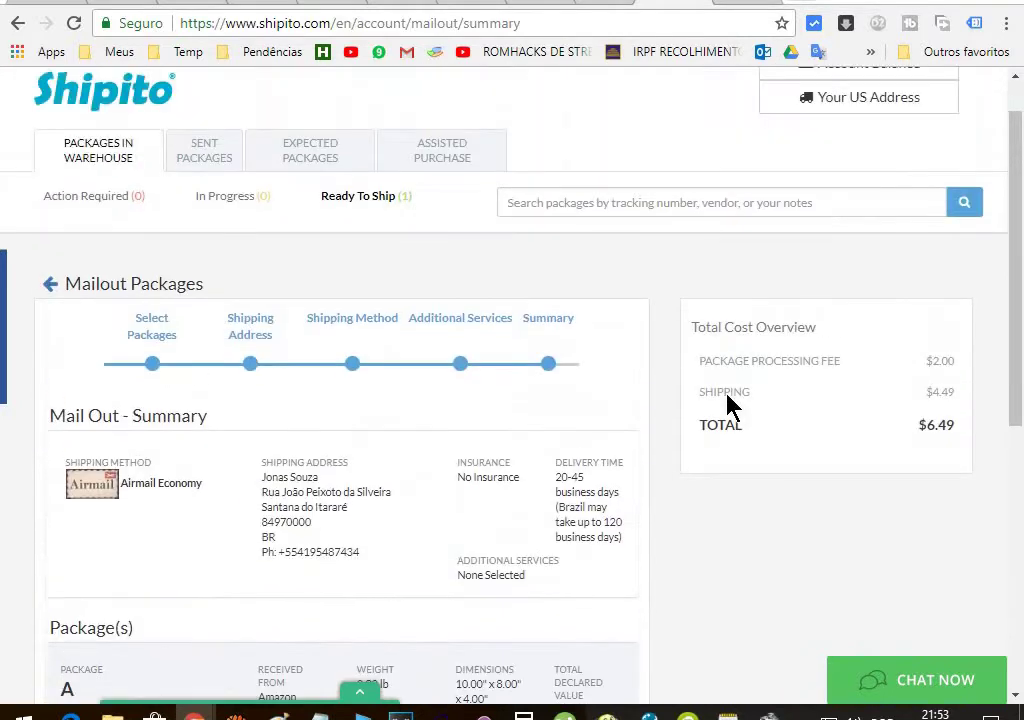
scroll(728, 410, down, 1)
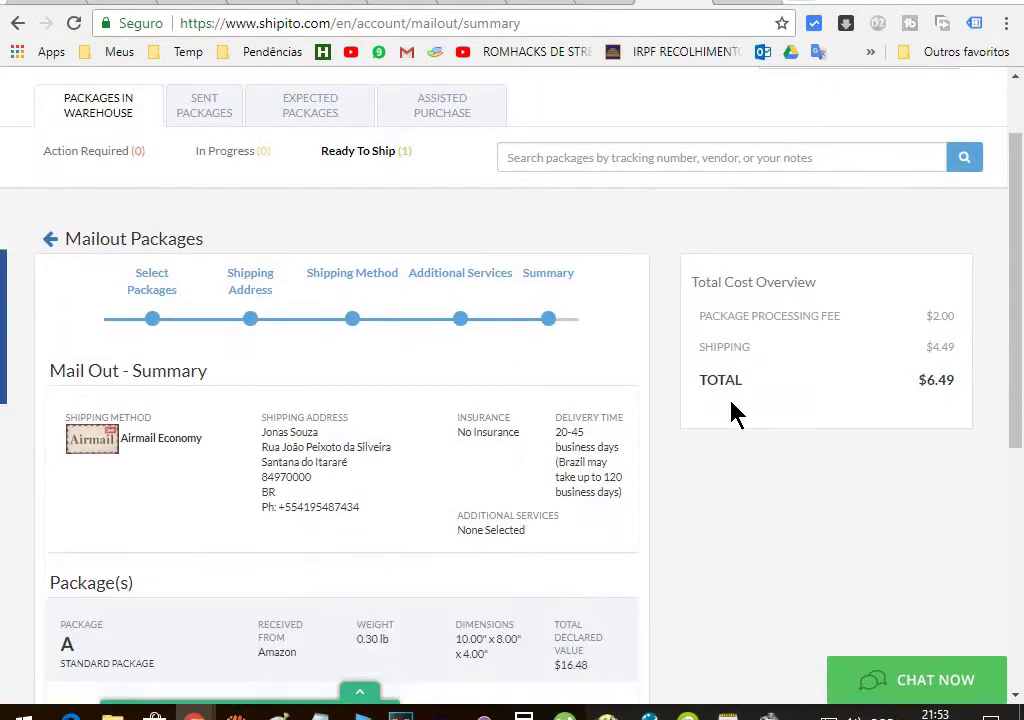
scroll(730, 425, down, 4)
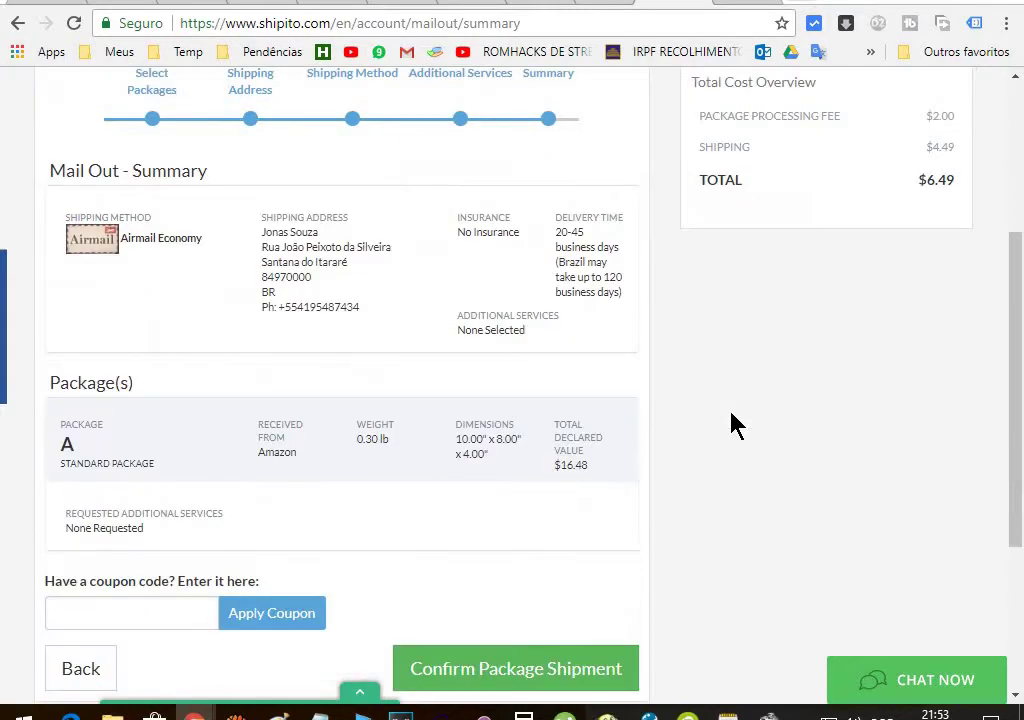
scroll(730, 425, down, 1)
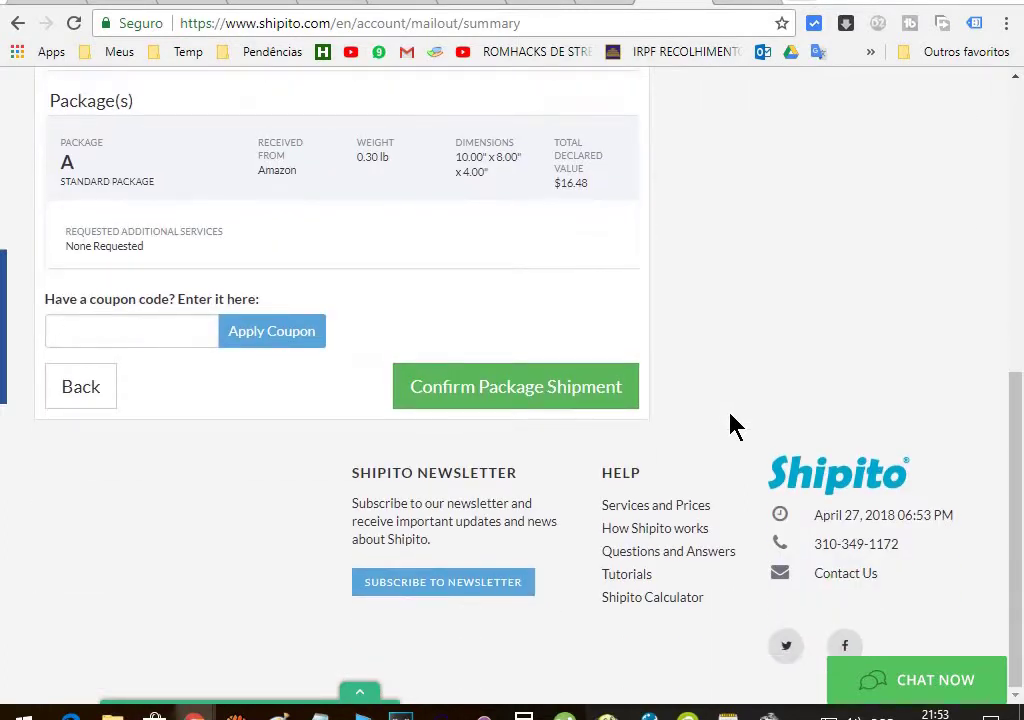
click(521, 393)
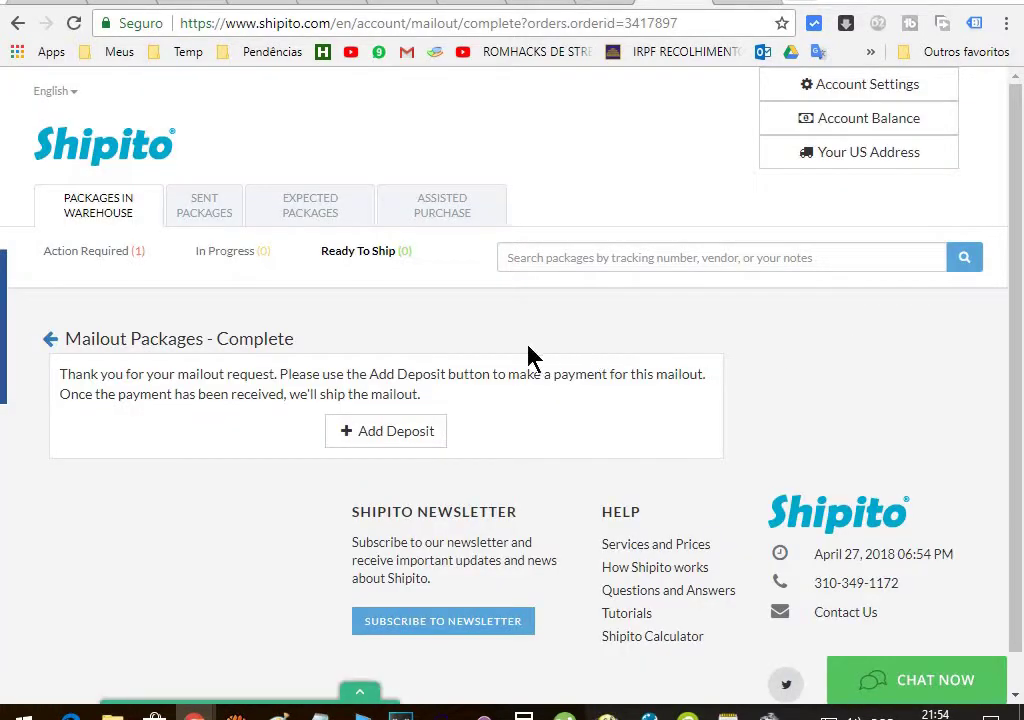
Choose Add Deposit on the Mailout Packages - Complete page
scroll(487, 327, down, 1)
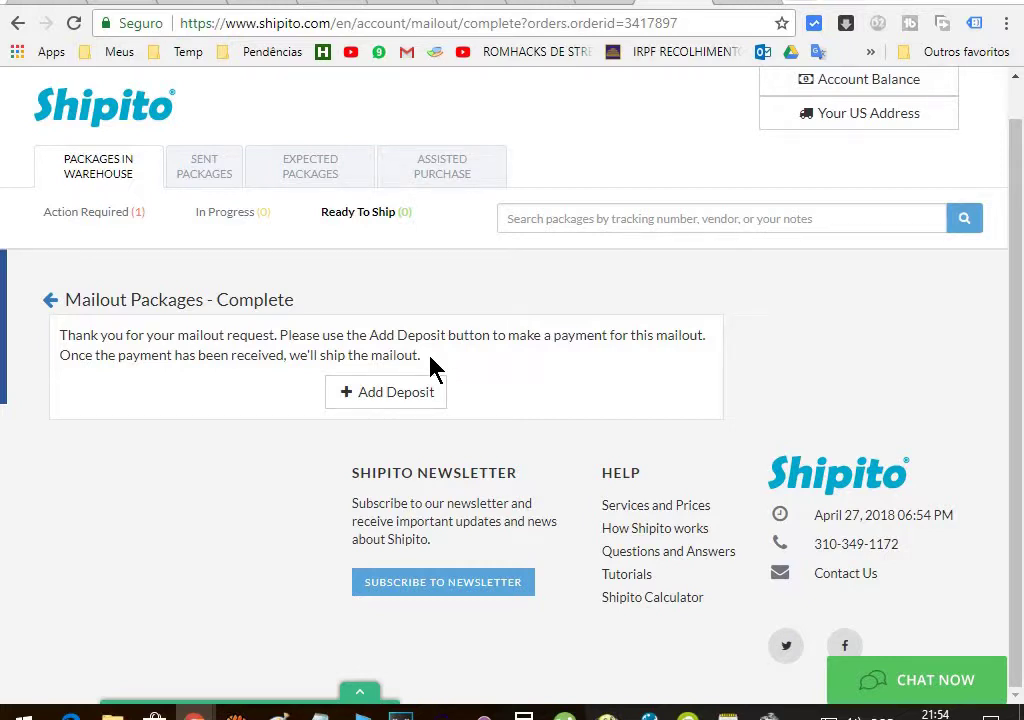
scroll(612, 350, up, 1)
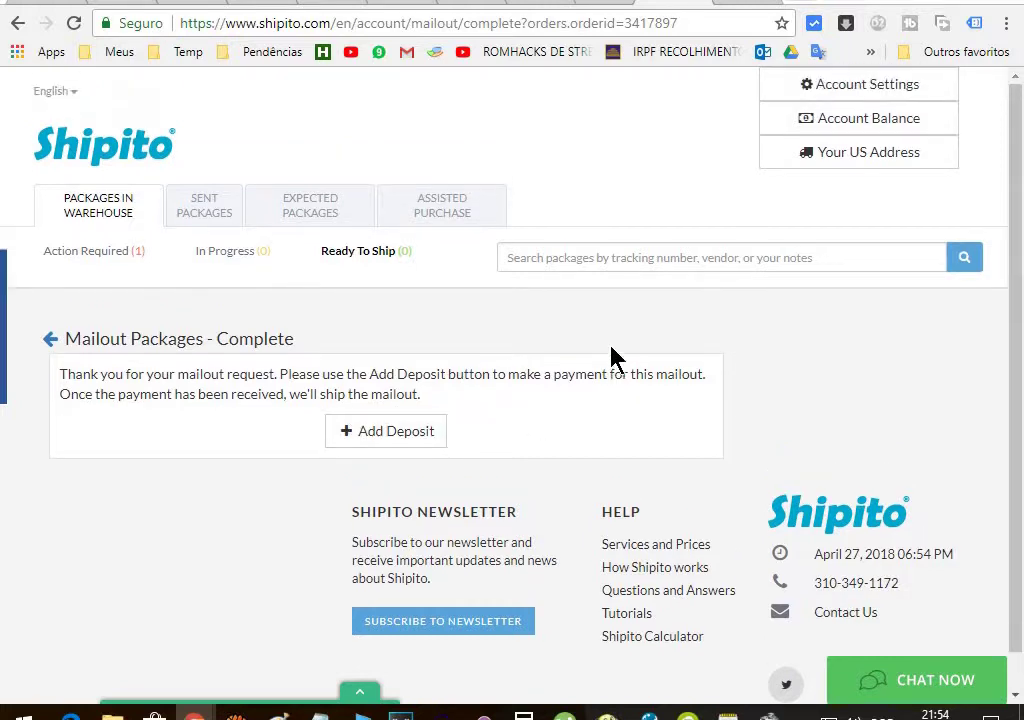
scroll(610, 359, down, 1)
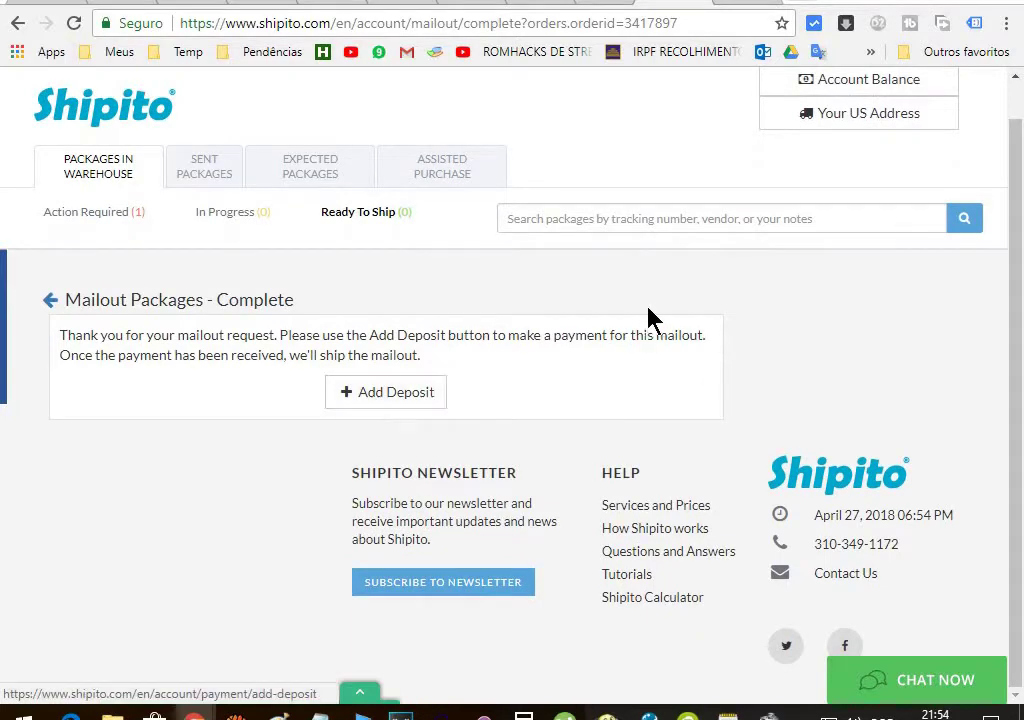
scroll(652, 318, up, 1)
scroll(652, 320, down, 1)
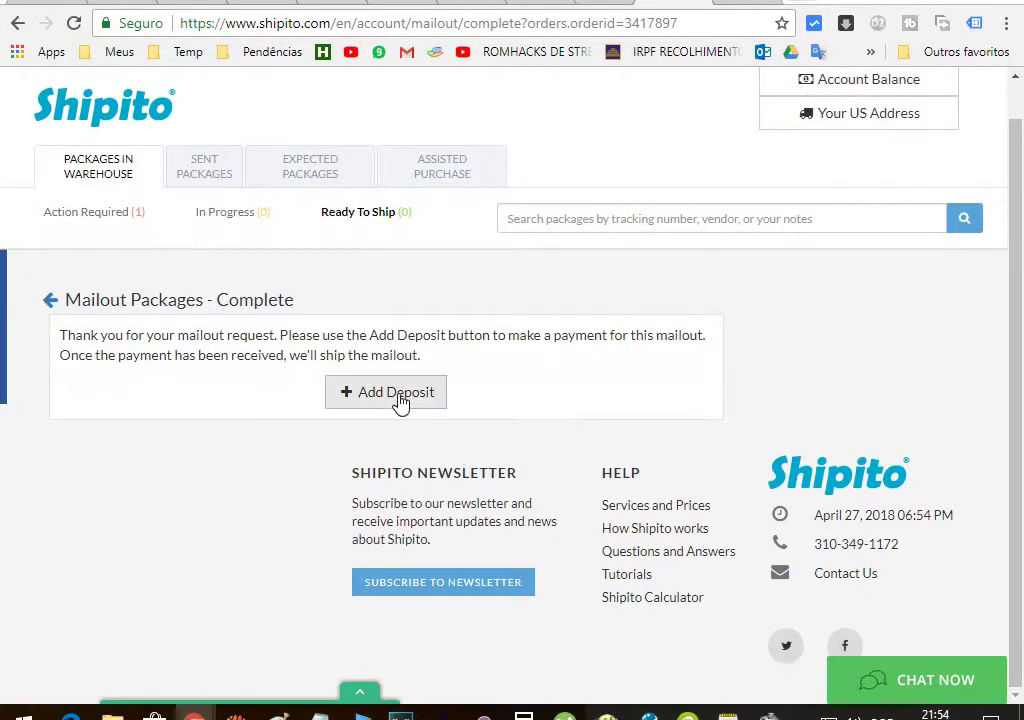
click(398, 394)
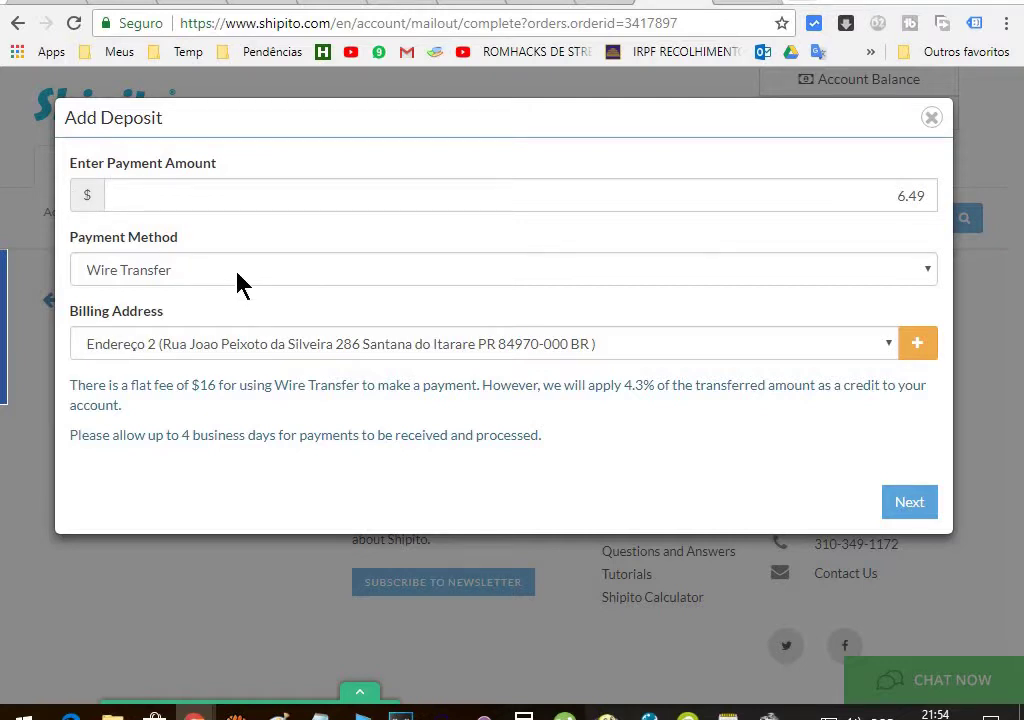
Select PayPal as payment method, keep the Endereço 2 billing address, and go Next
click(237, 277)
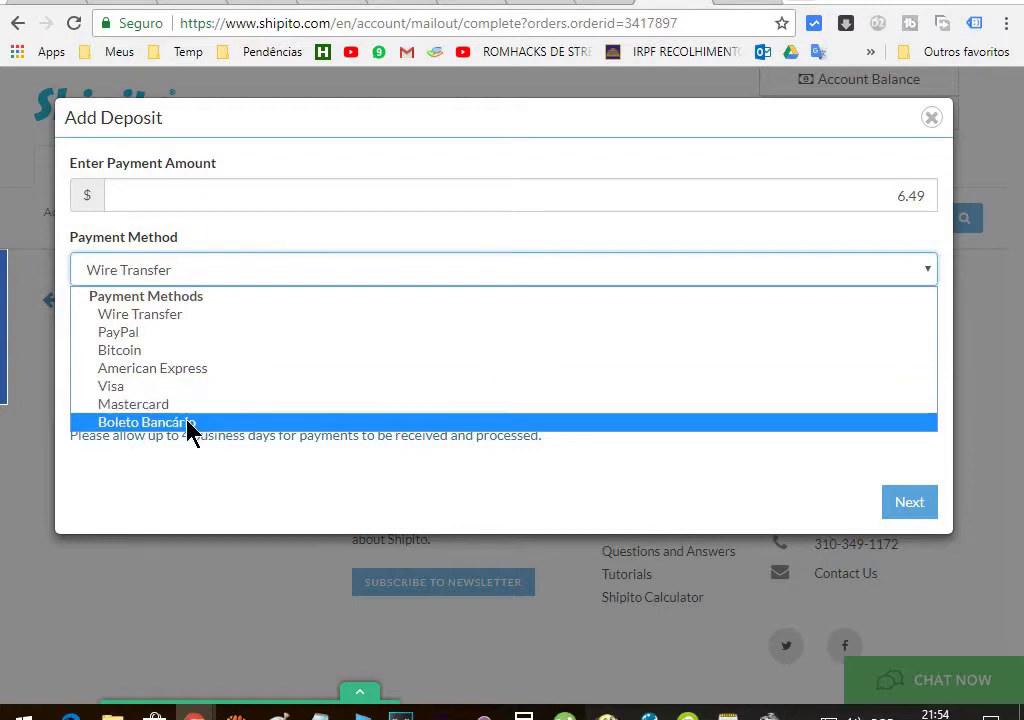
click(128, 334)
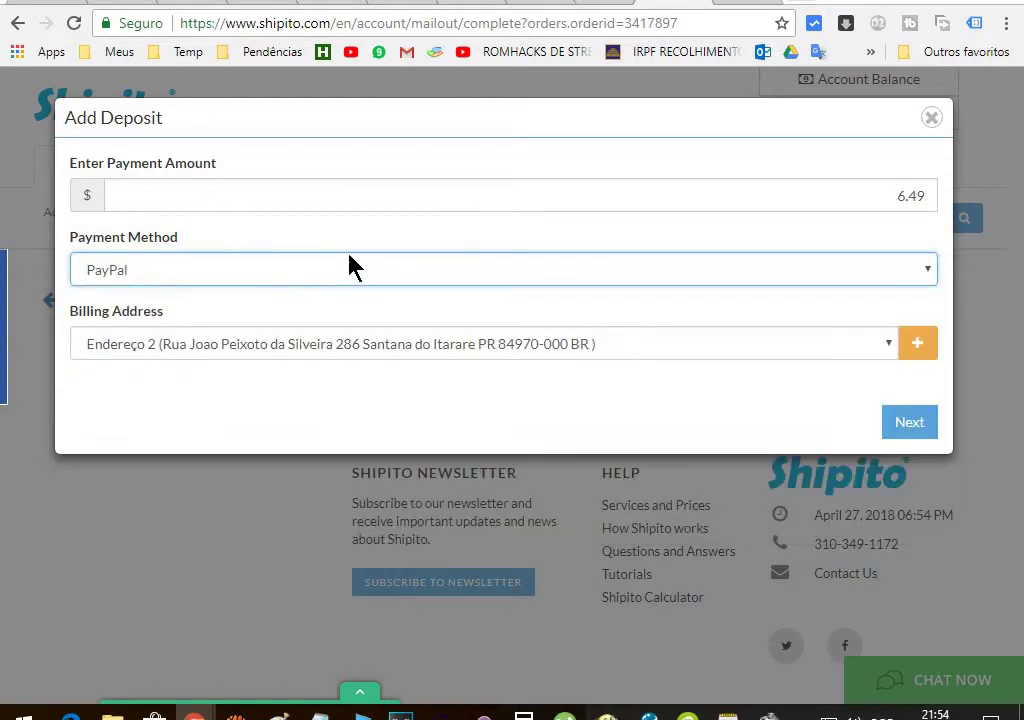
click(275, 346)
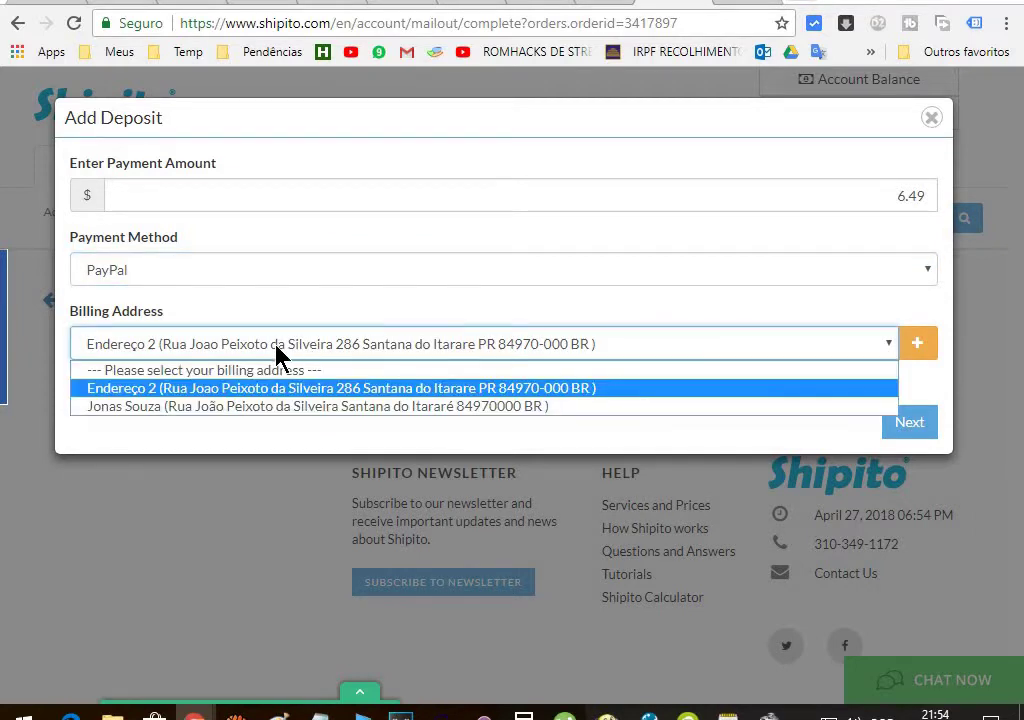
click(280, 352)
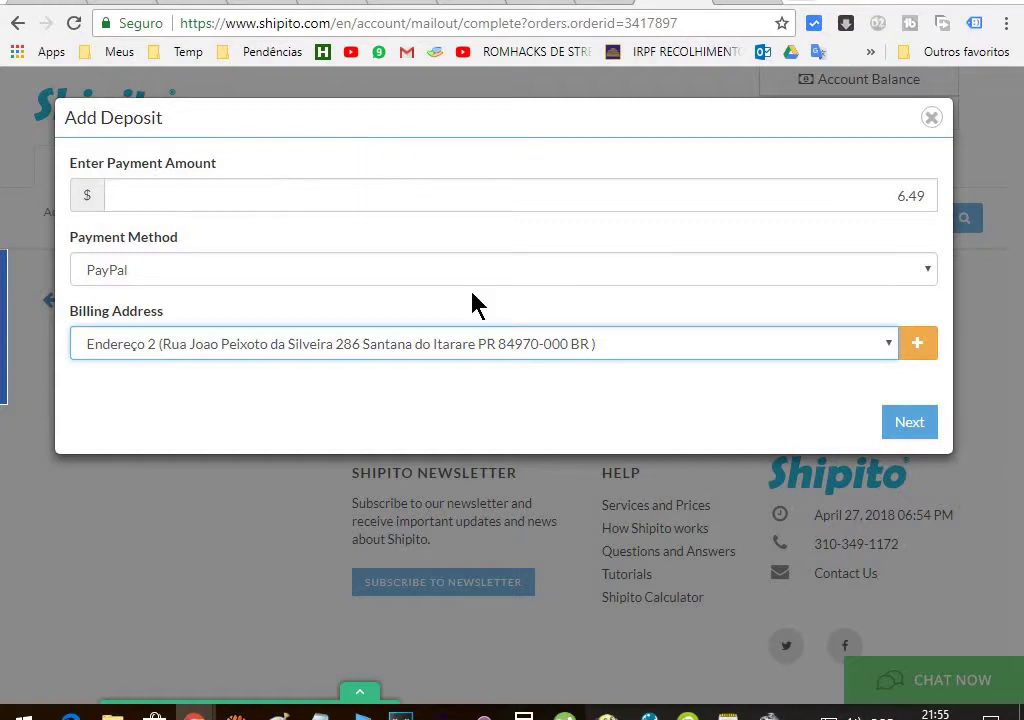
click(156, 348)
click(156, 346)
click(910, 422)
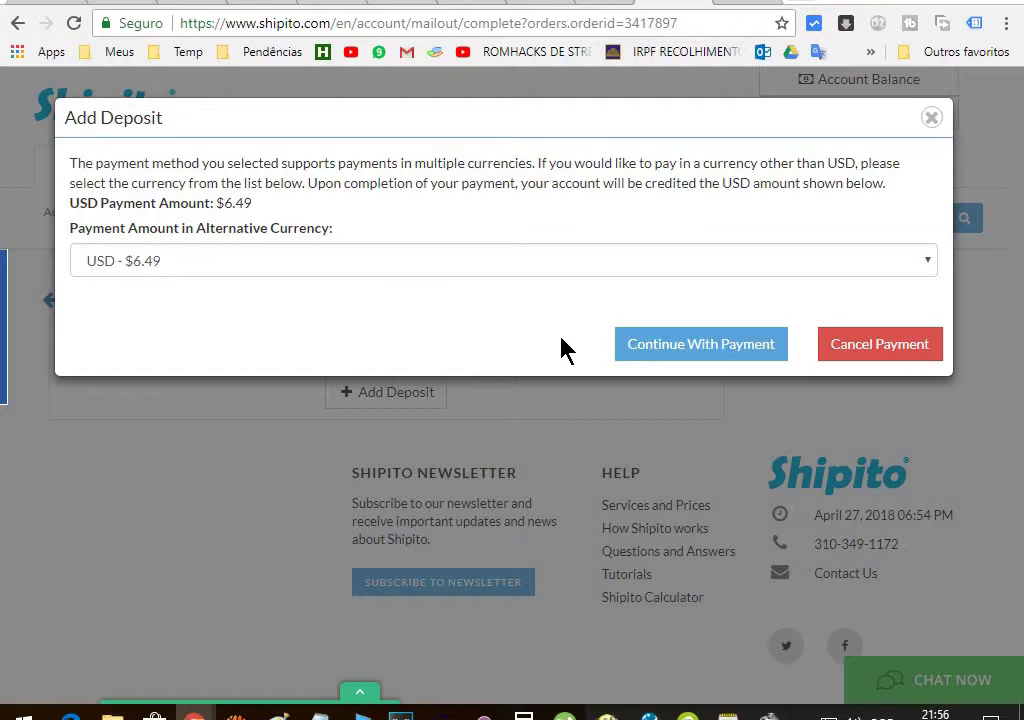
Keep the currency at USD - $6.49, continue with payment, and start the PayPal login
click(209, 266)
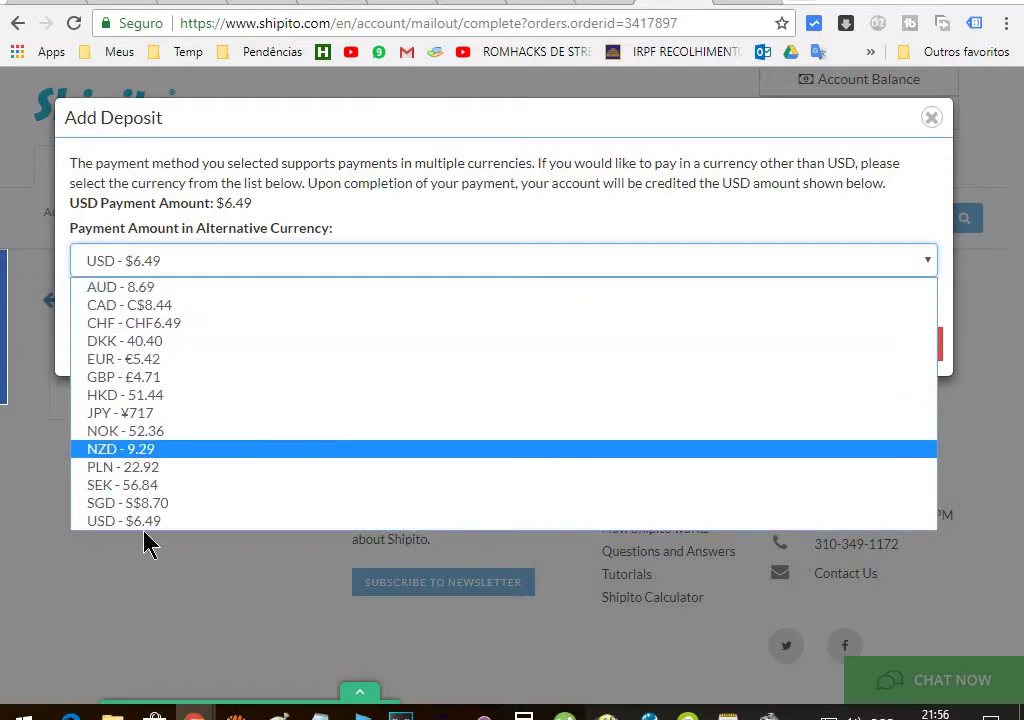
click(172, 521)
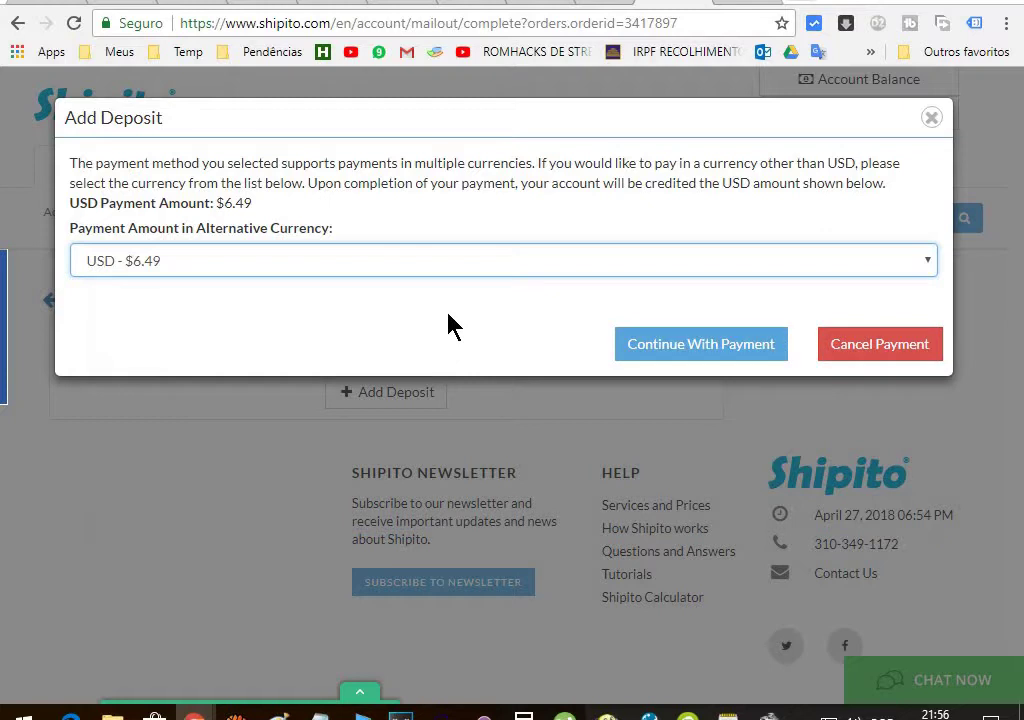
click(692, 352)
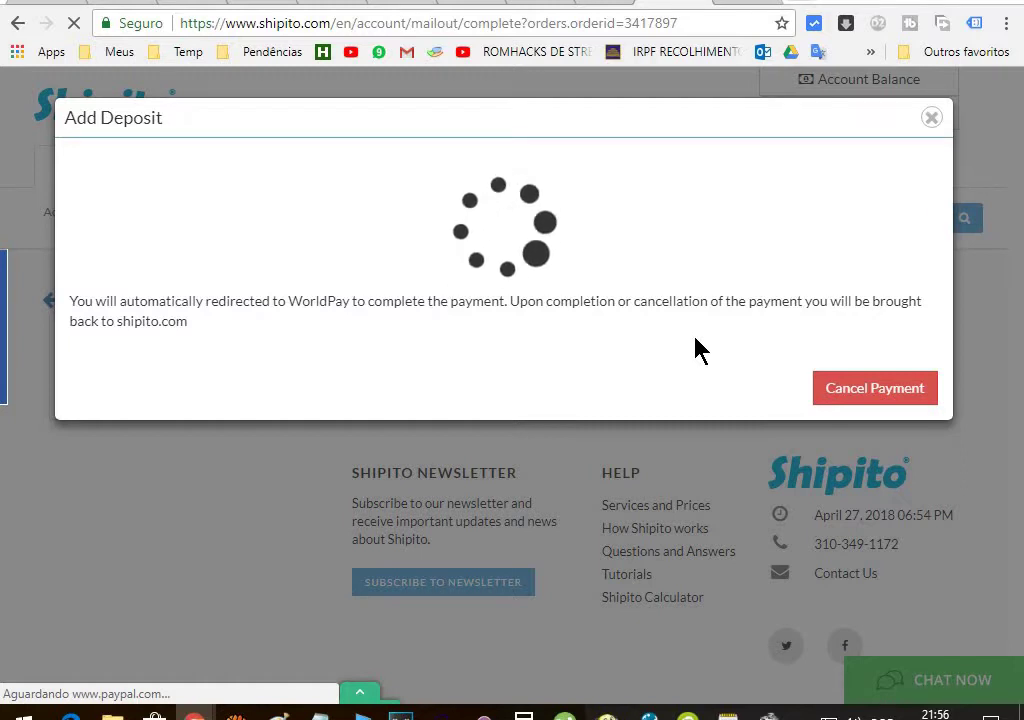
text(son)
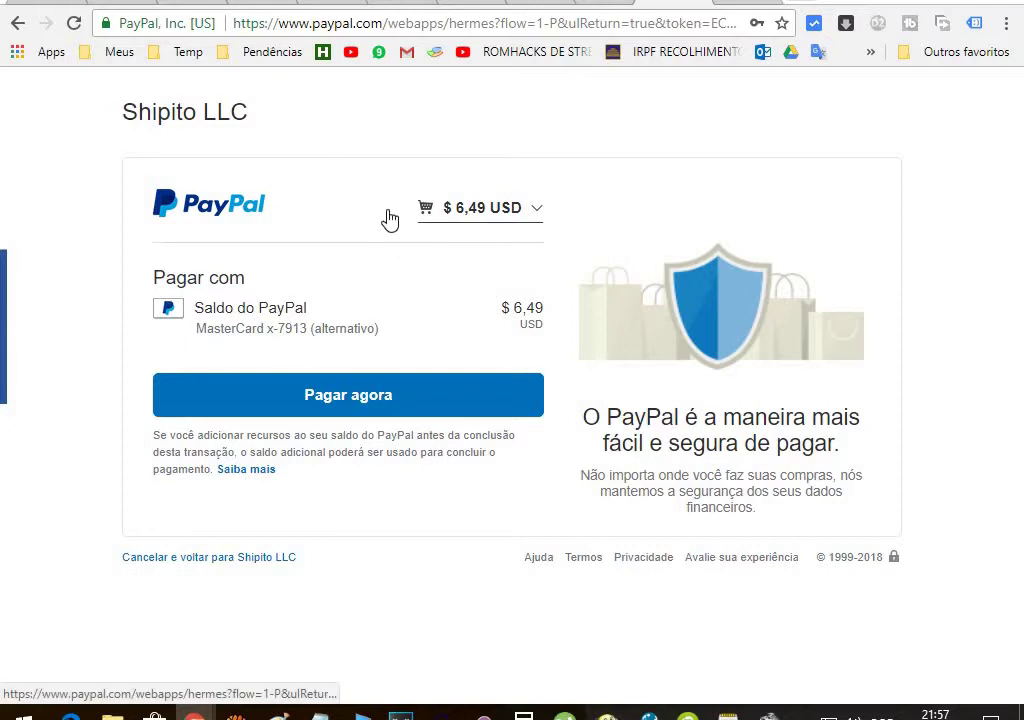
Review the $6.49 USD order total, then confirm payment to Shipito LLC with Pagar agora
click(537, 216)
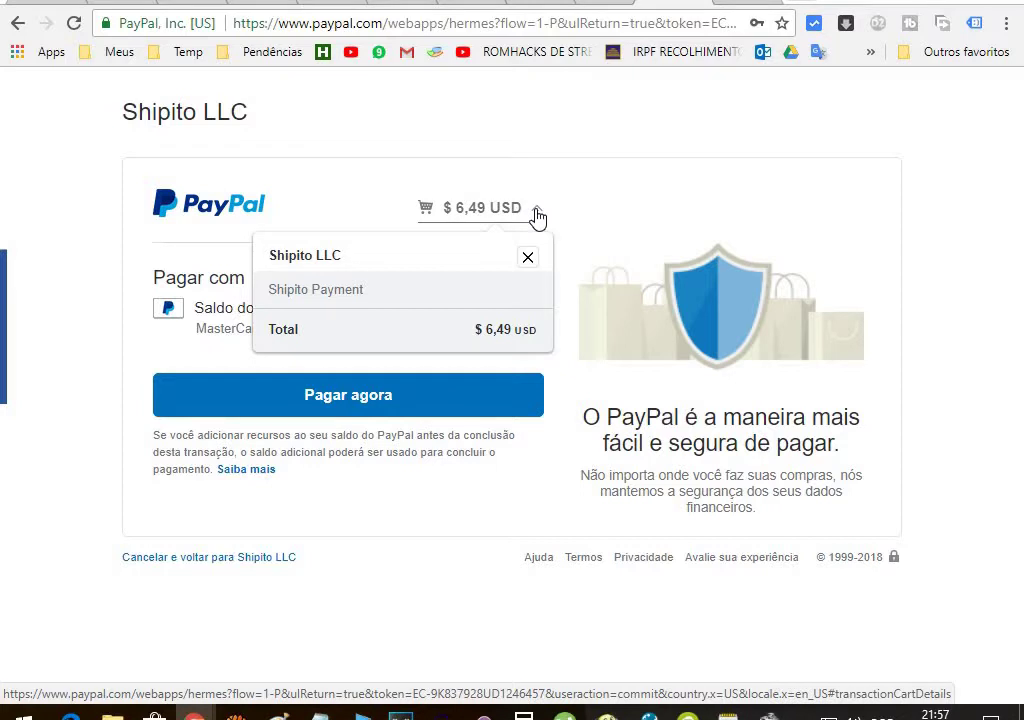
click(526, 216)
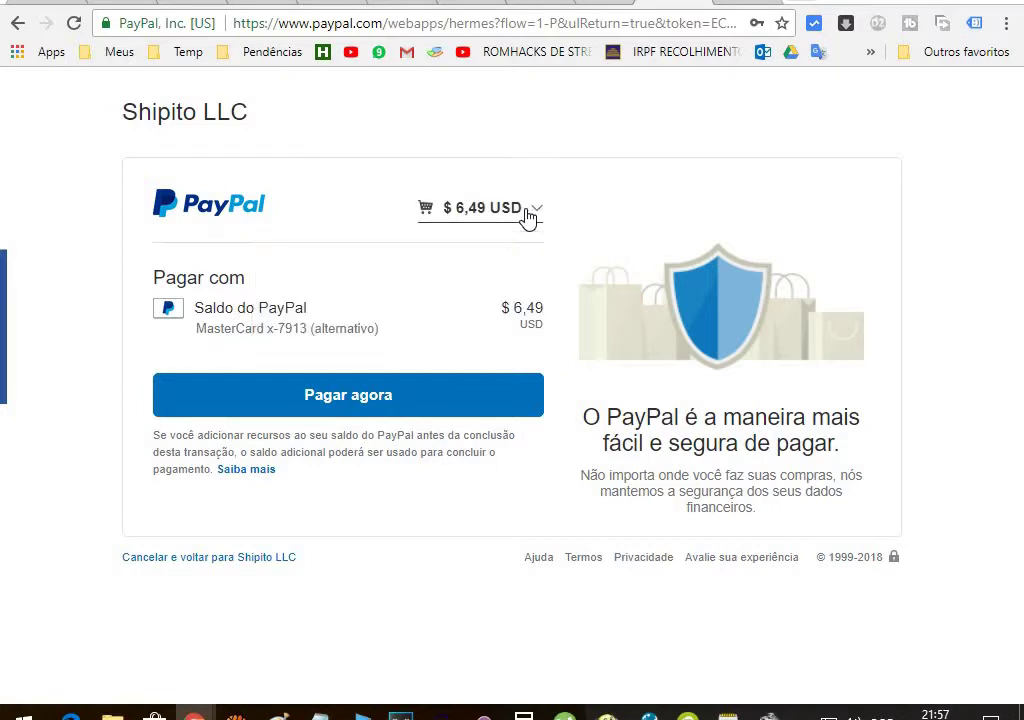
click(315, 405)
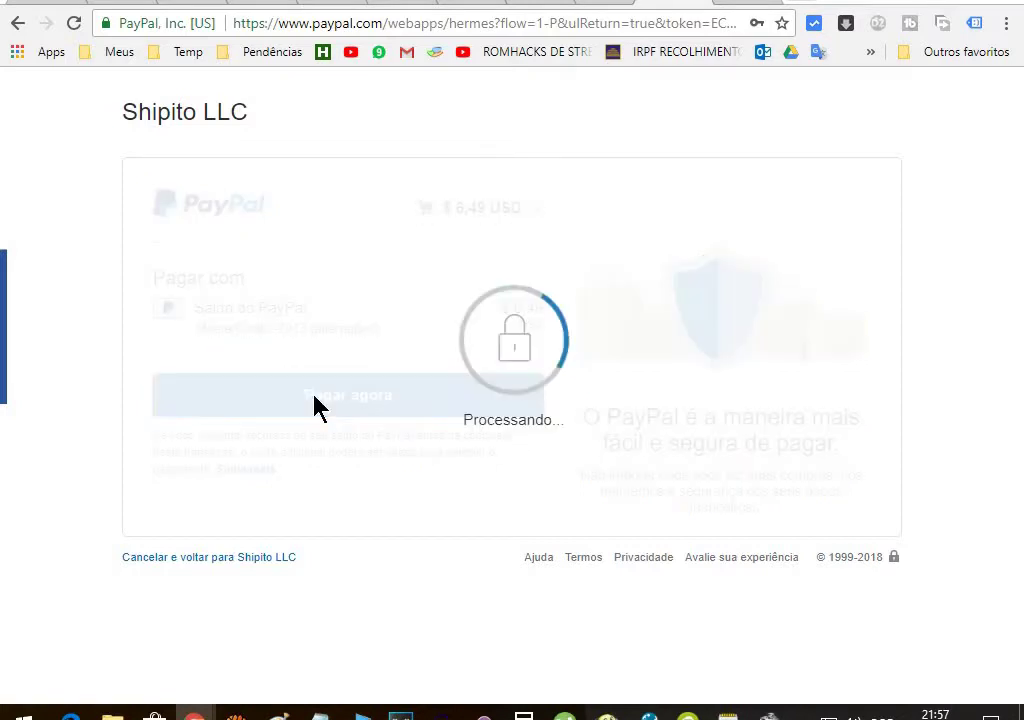